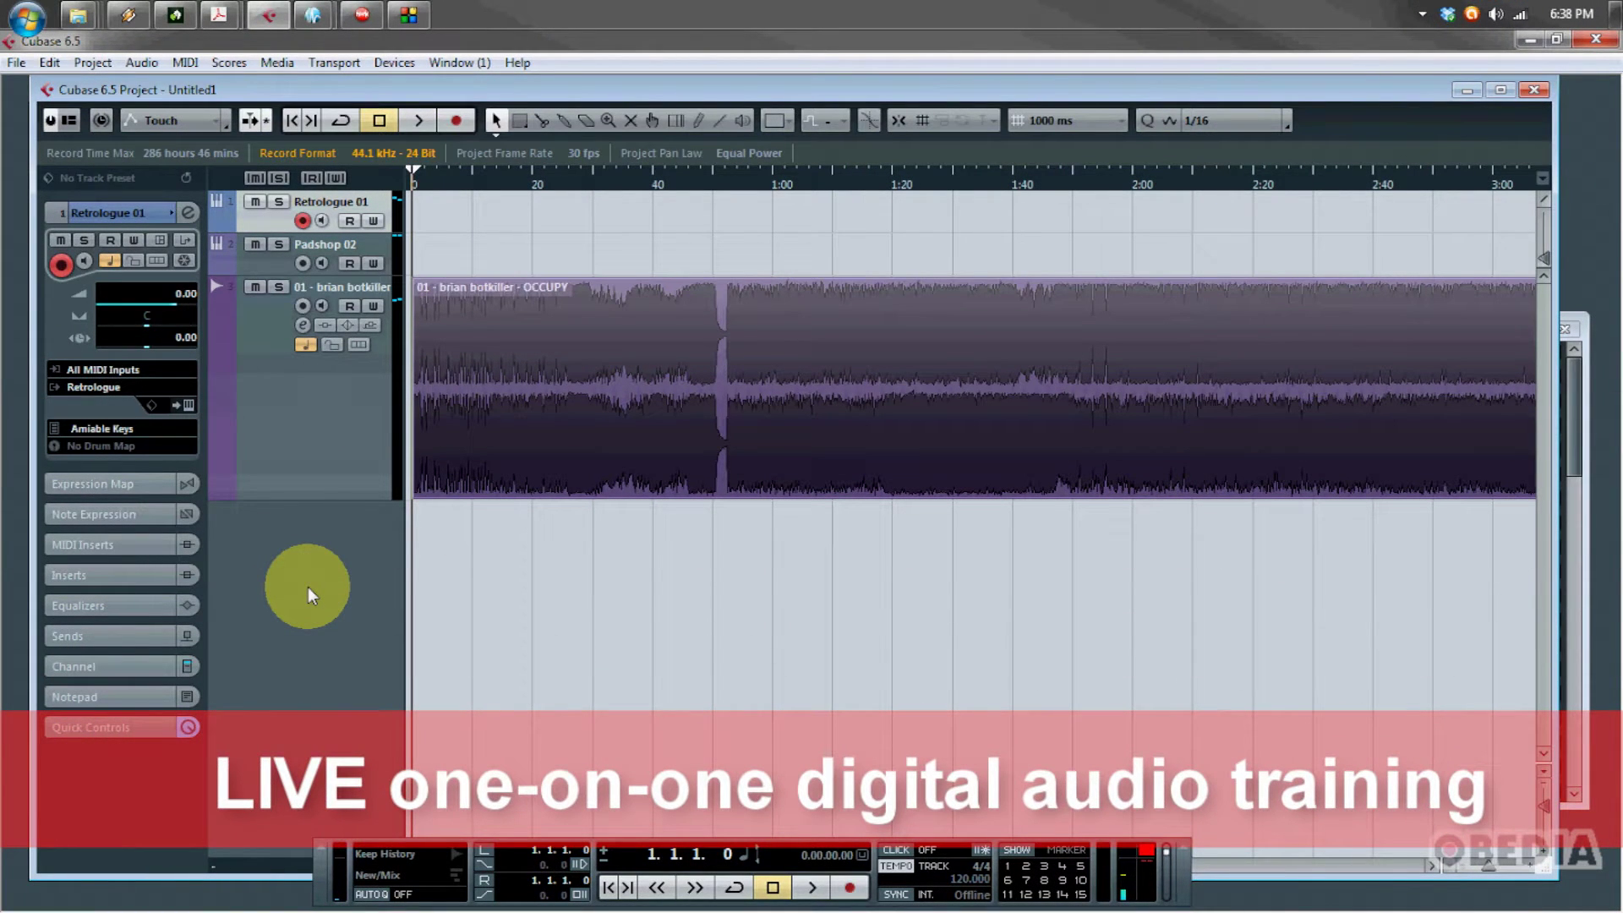
Select the Retrologue 01 track and shift its Retrologue panel slightly right
click(319, 457)
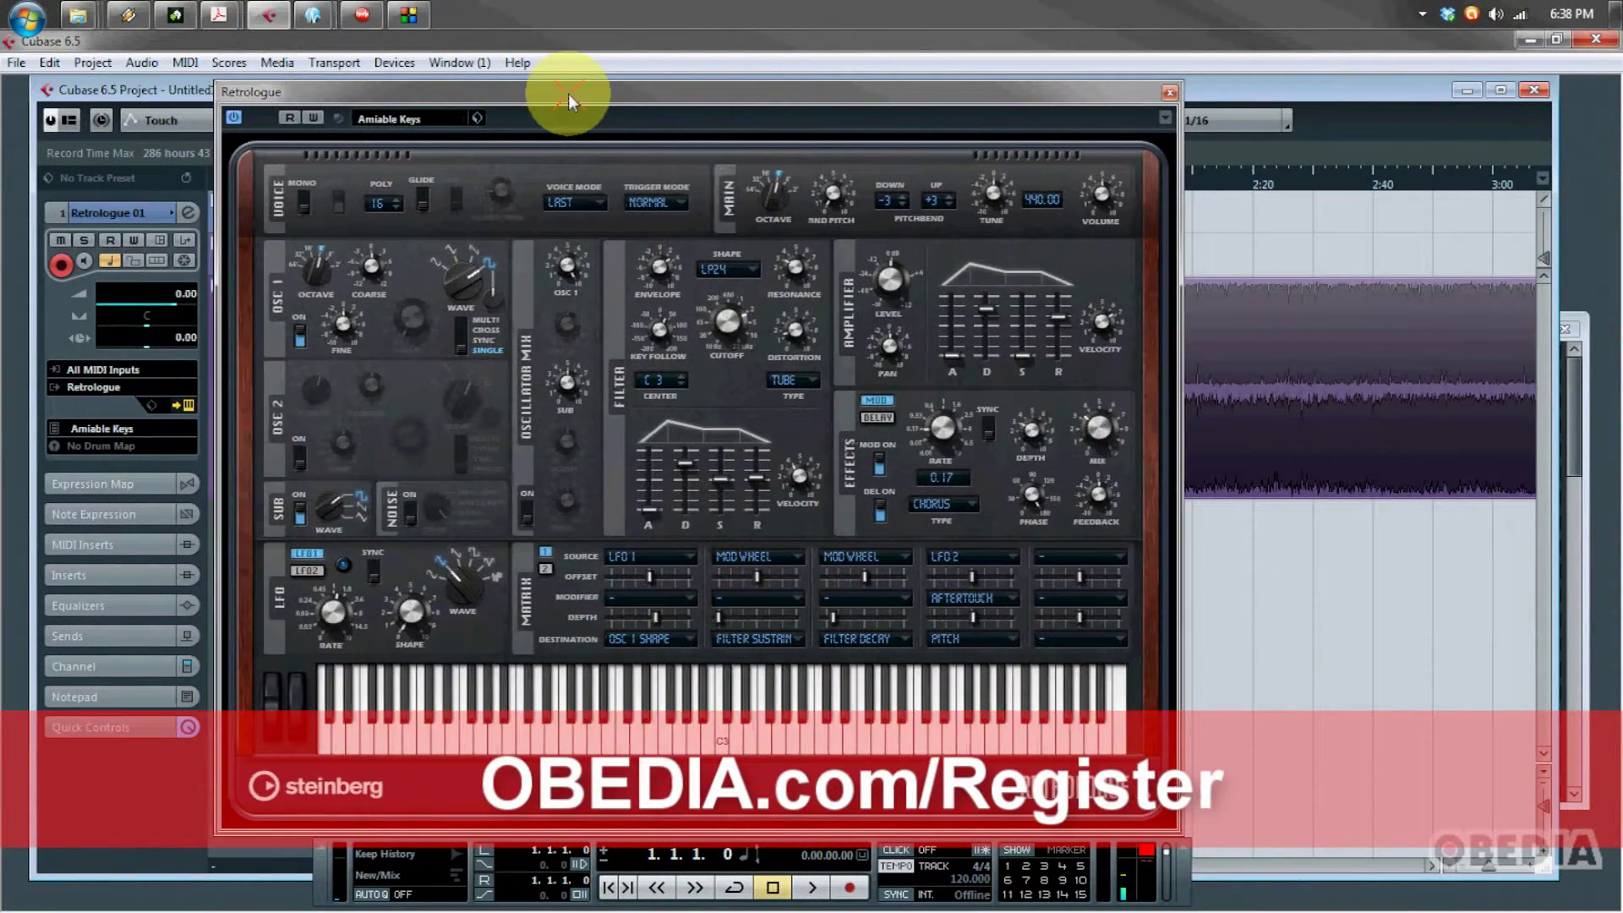
drag(562, 94, 584, 95)
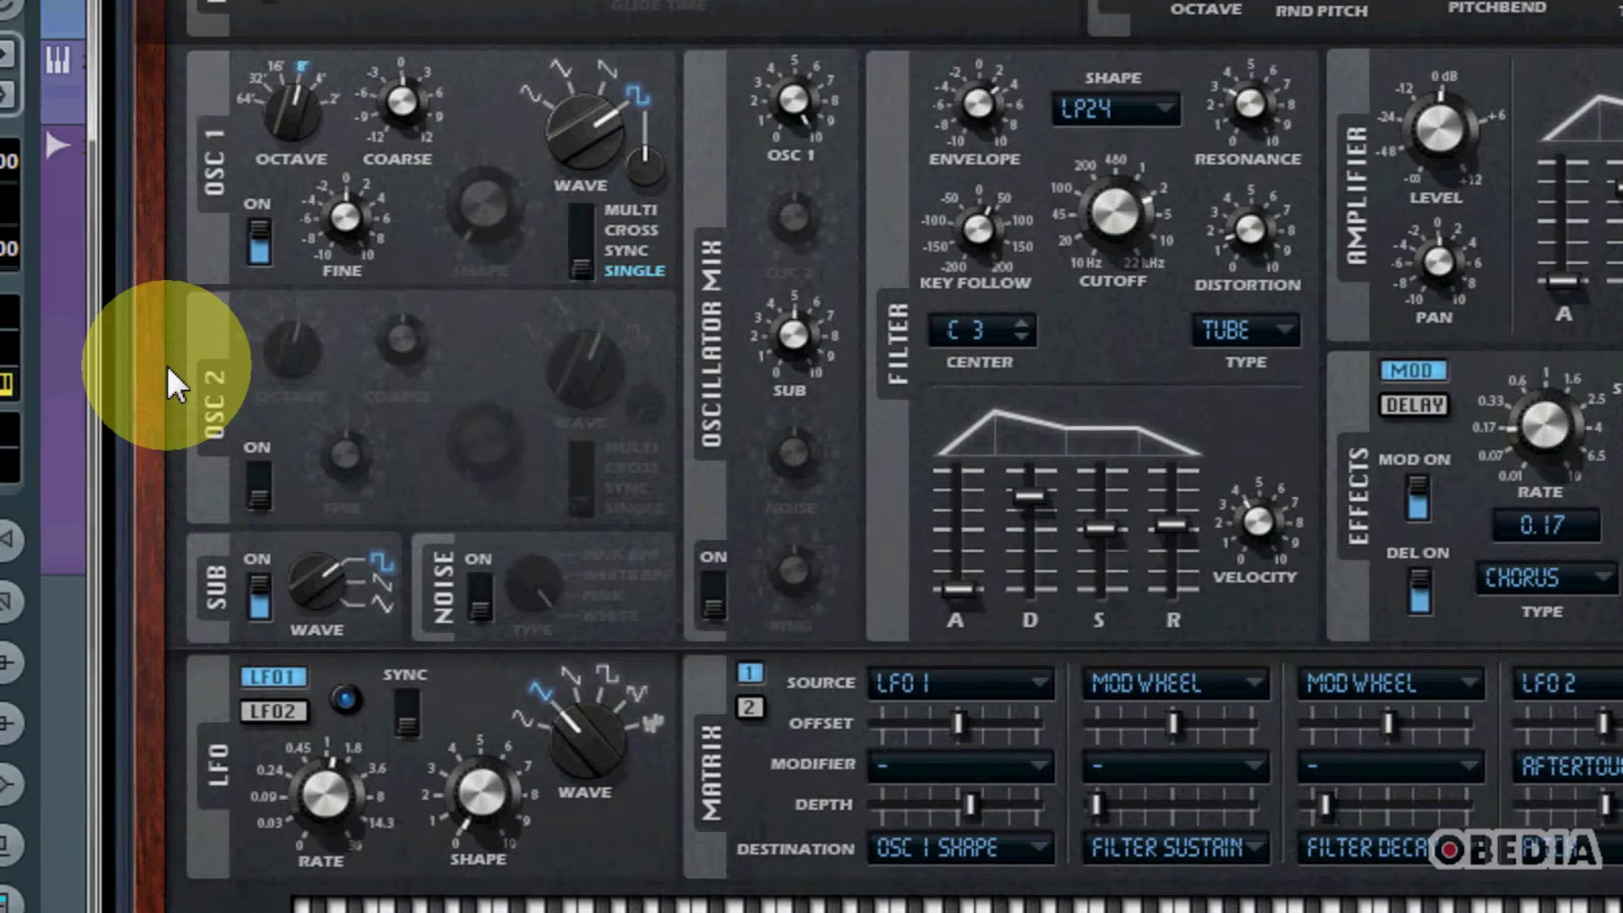
Enable Retrologue's OSC 2, adjust its octave, and turn its Wave knob to another waveform
click(262, 492)
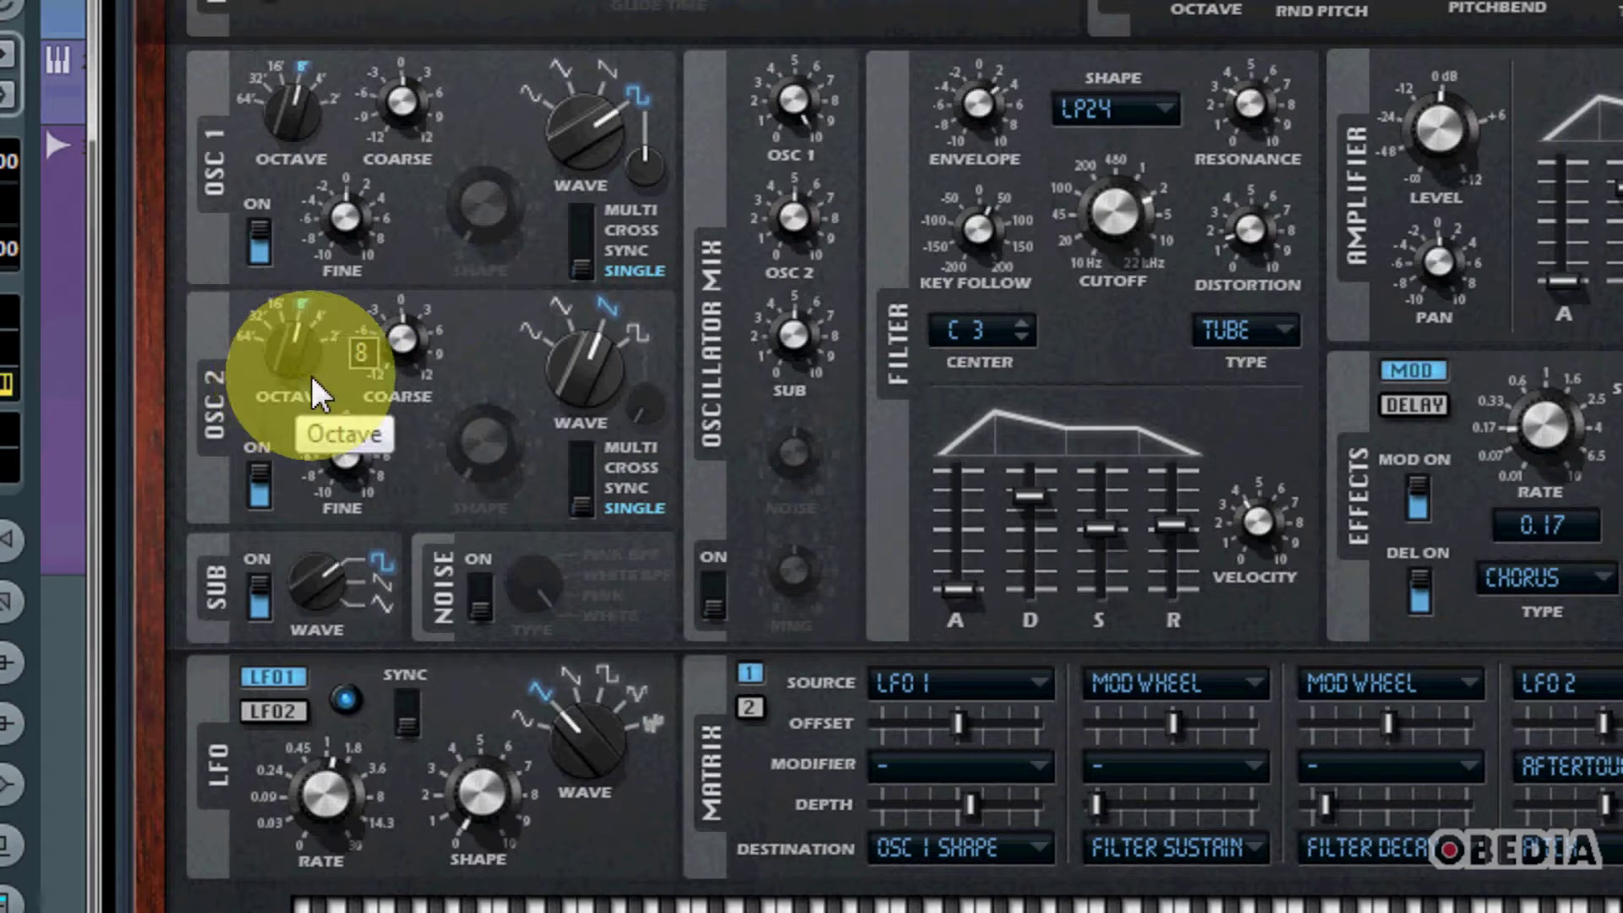
click(290, 357)
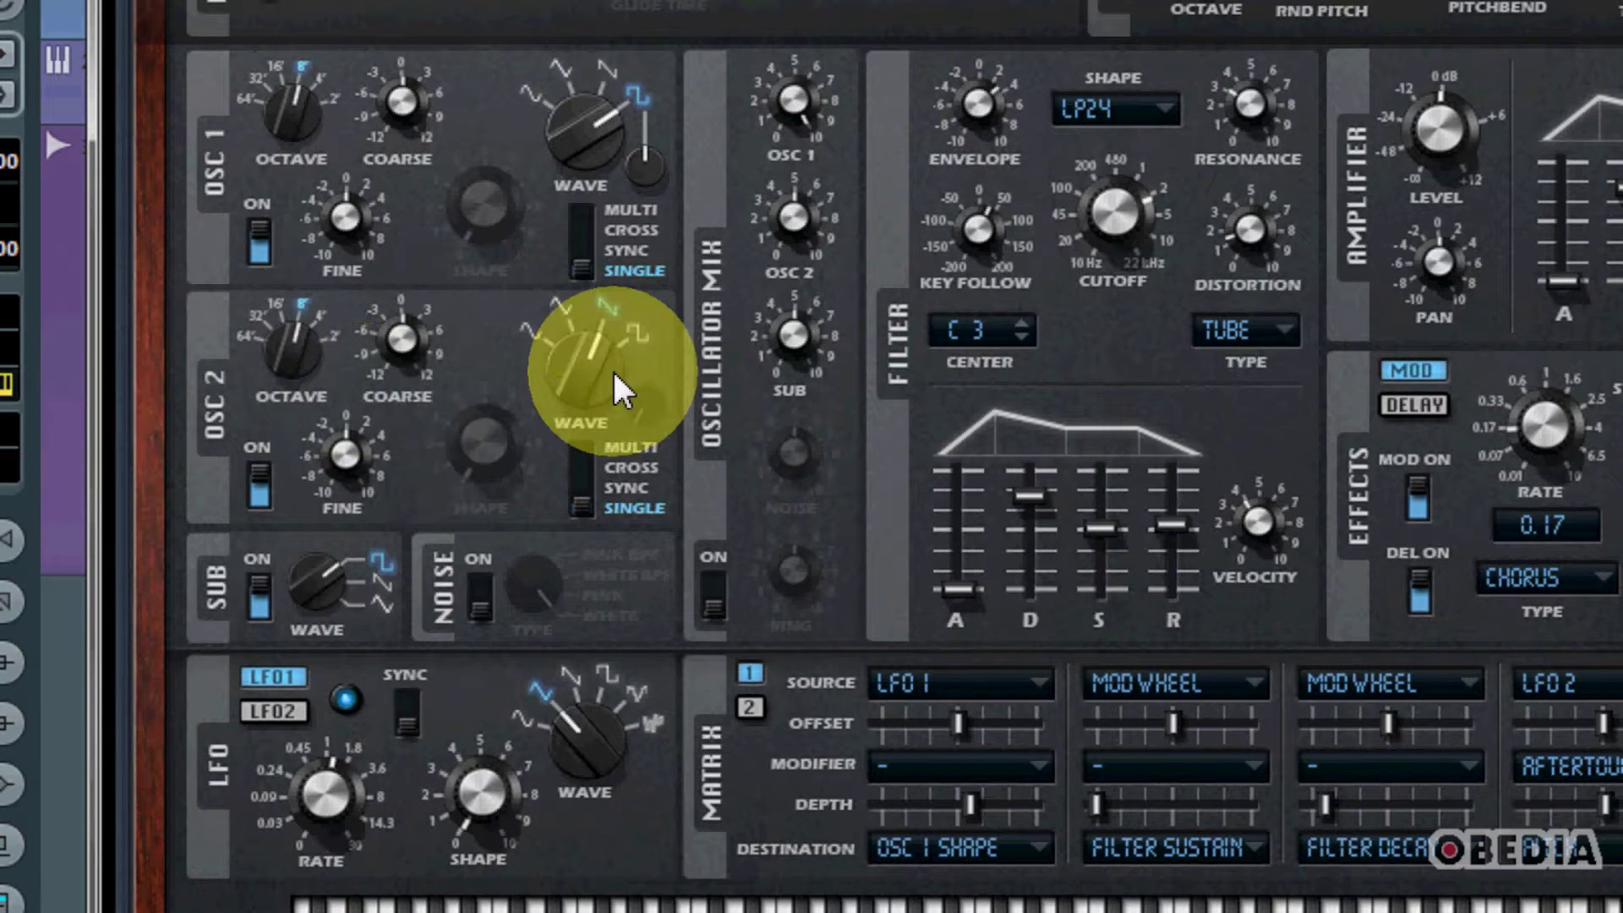
mouse_move(614, 372)
mouse_down()
mouse_move(605, 448)
mouse_move(594, 362)
mouse_up()
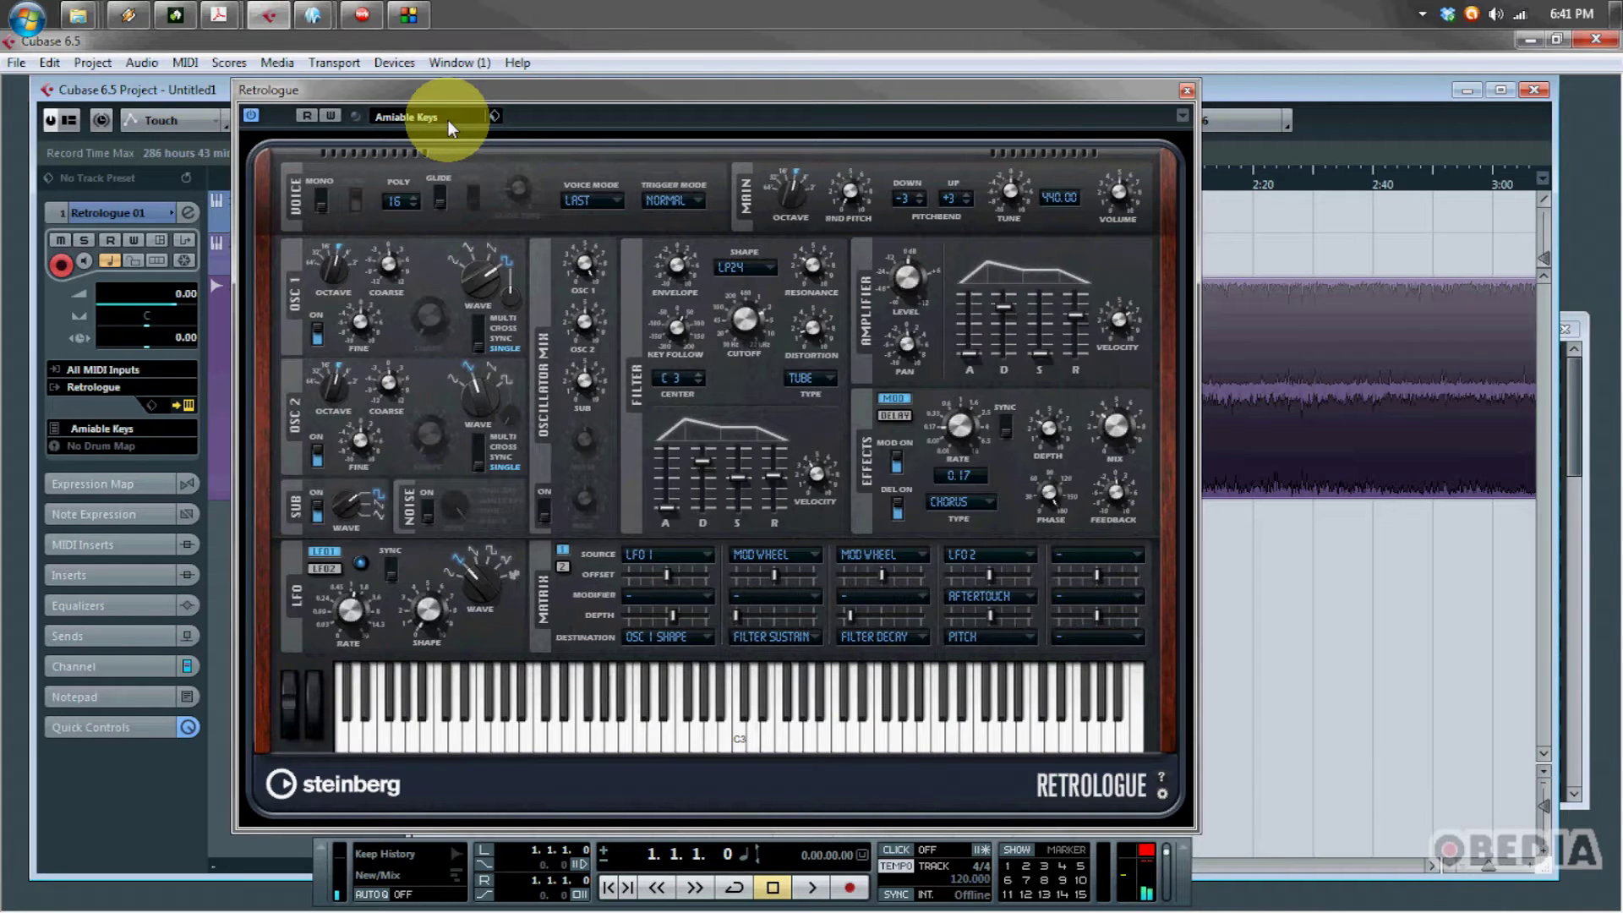
Load the Brassy Pad preset into Retrologue, then replace it with Chirrleader
click(448, 120)
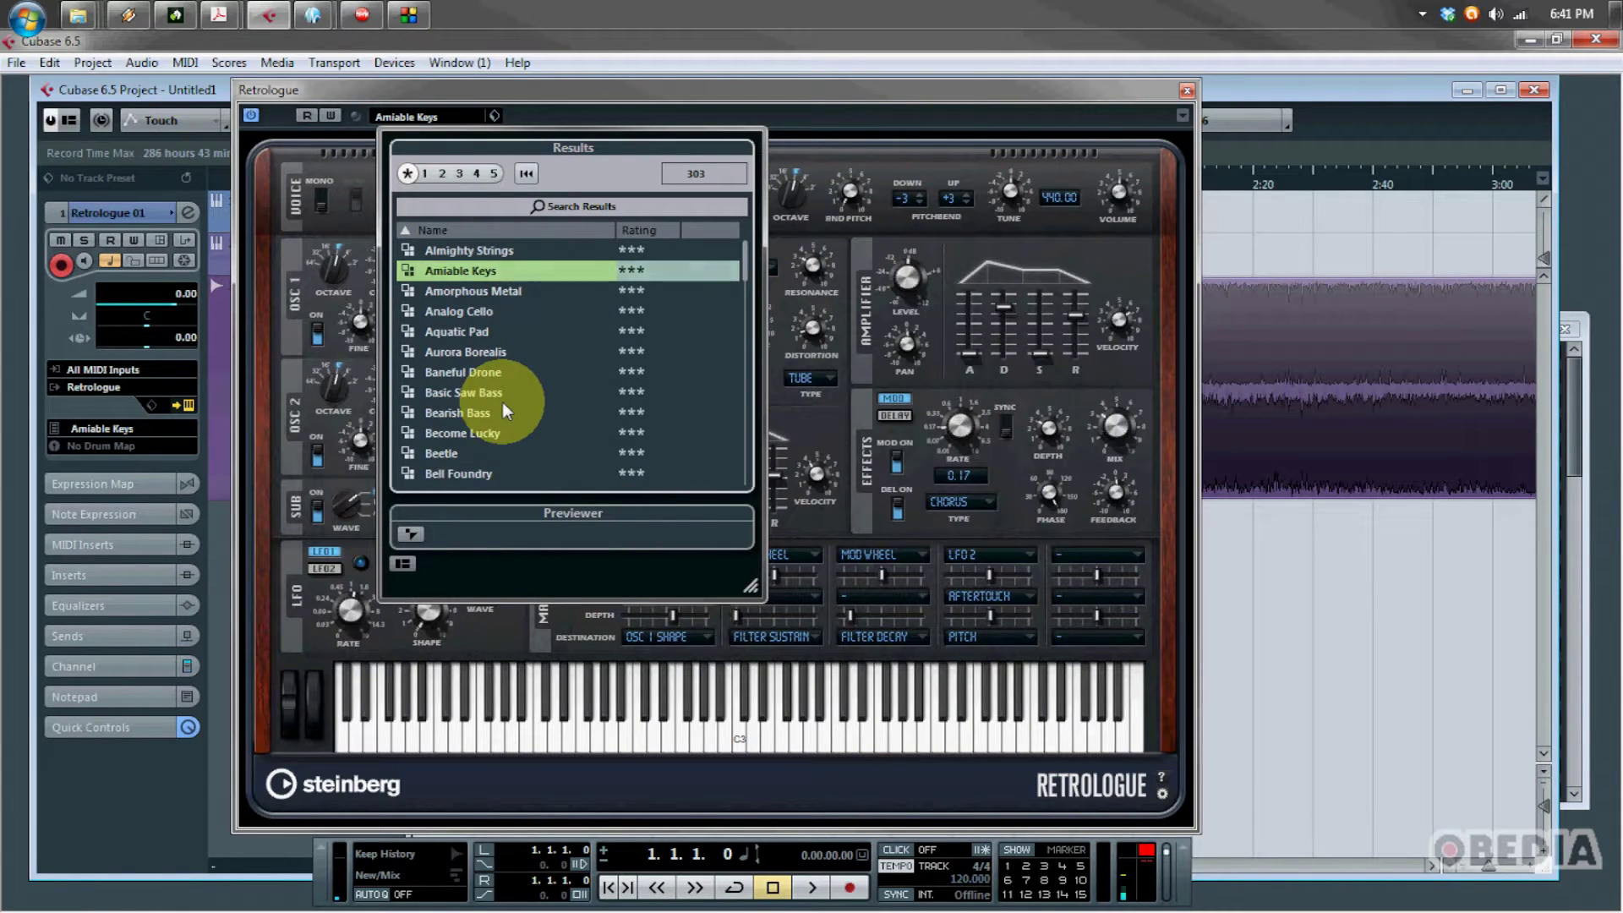
scroll(503, 402, down, 5)
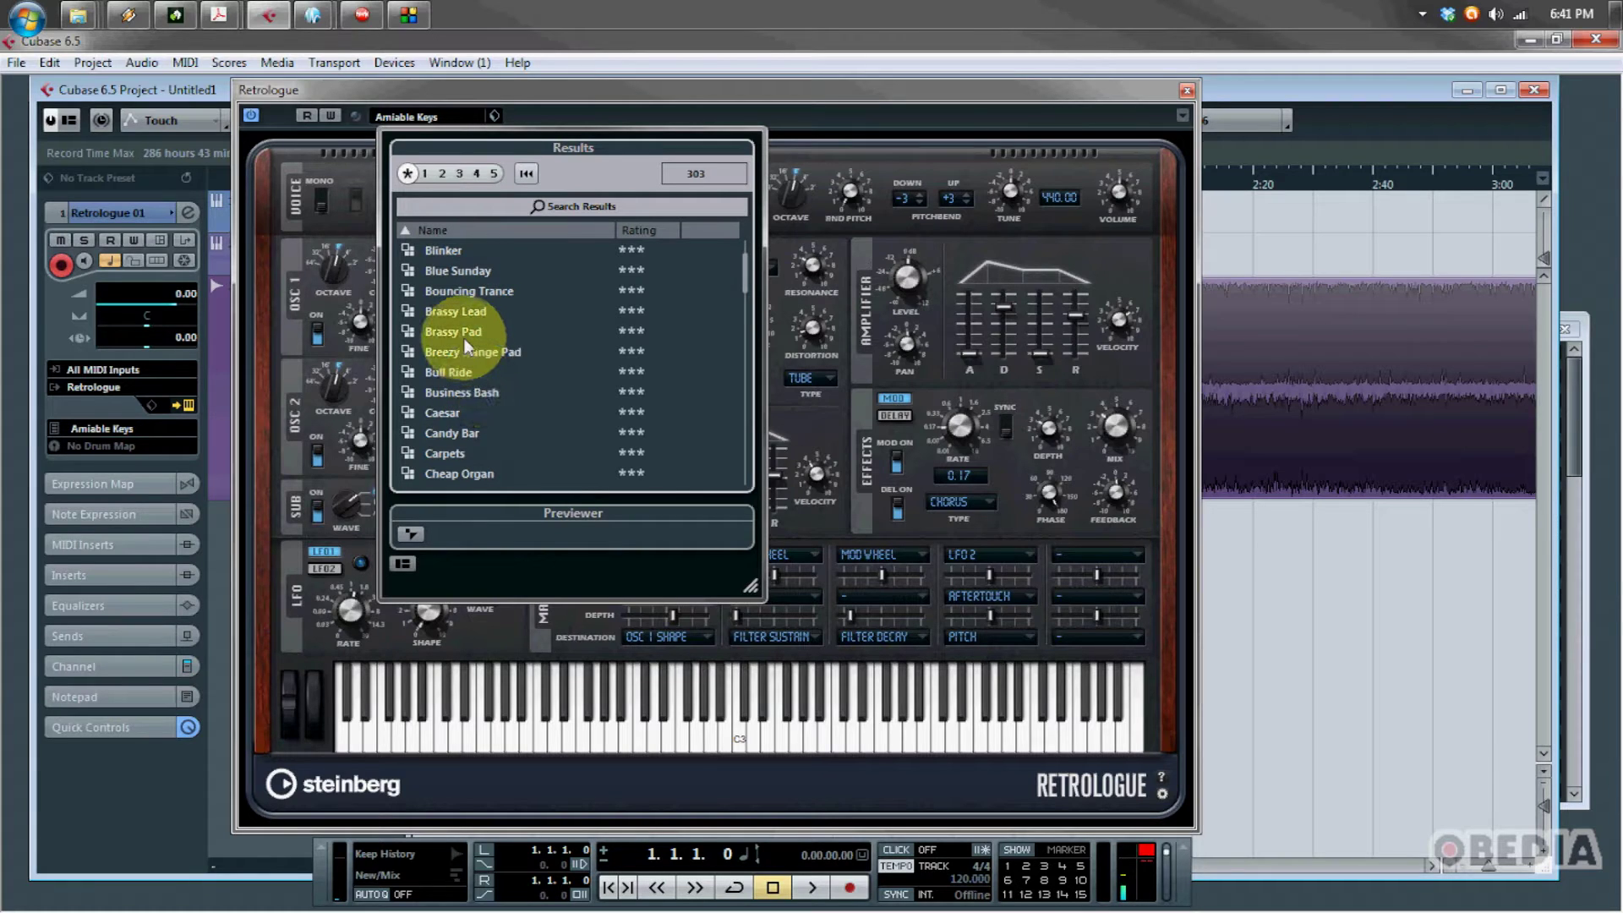
double_click(464, 339)
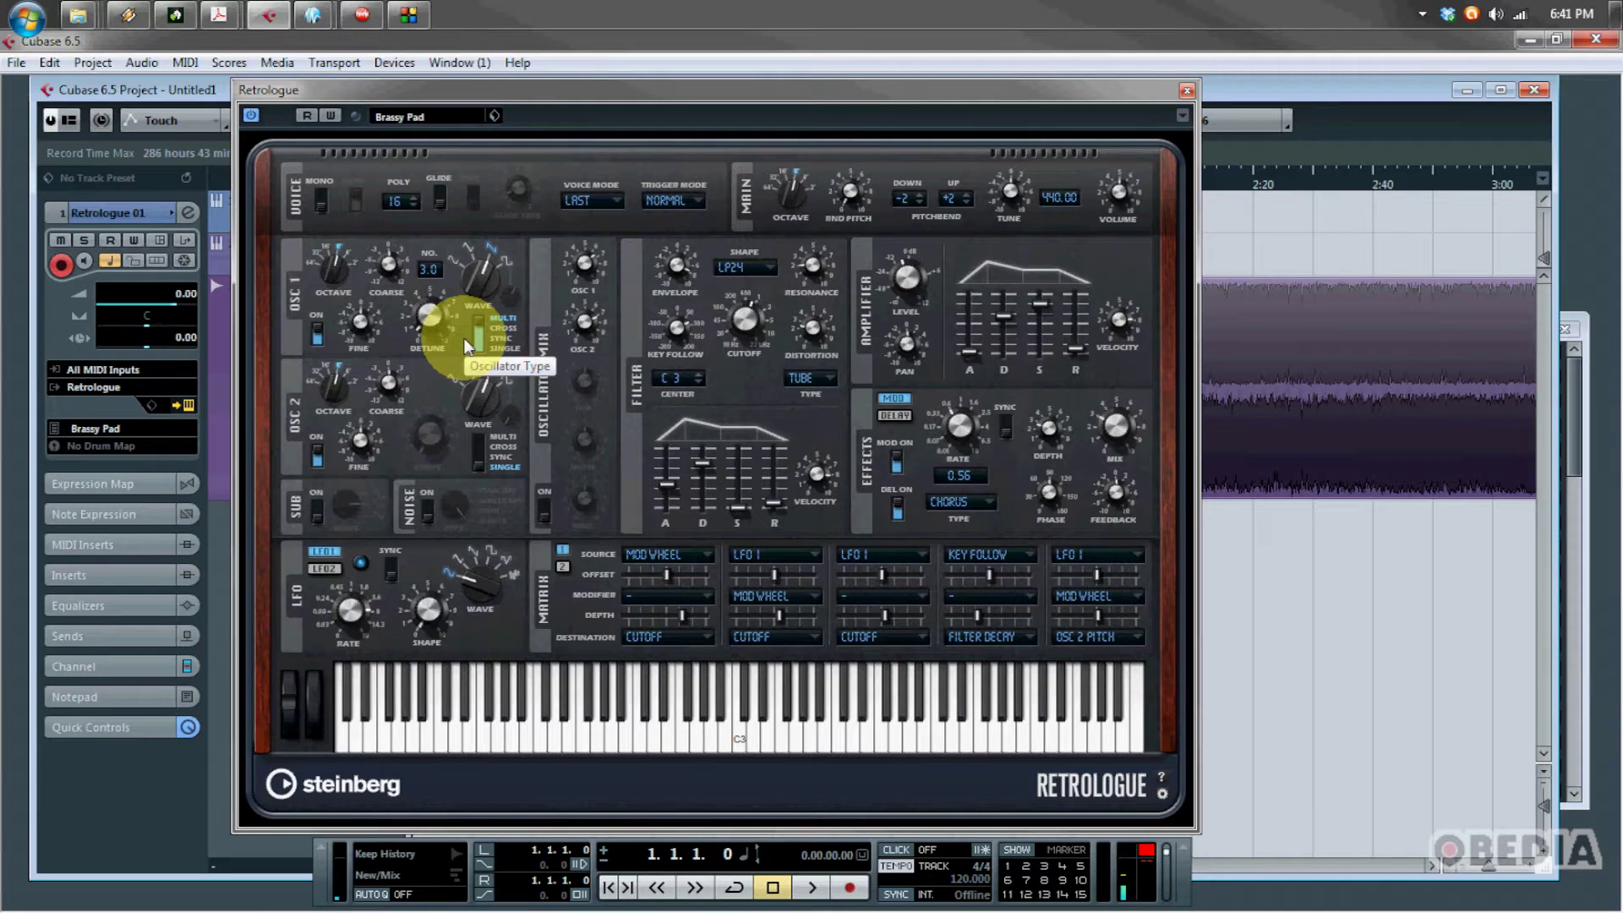
click(428, 117)
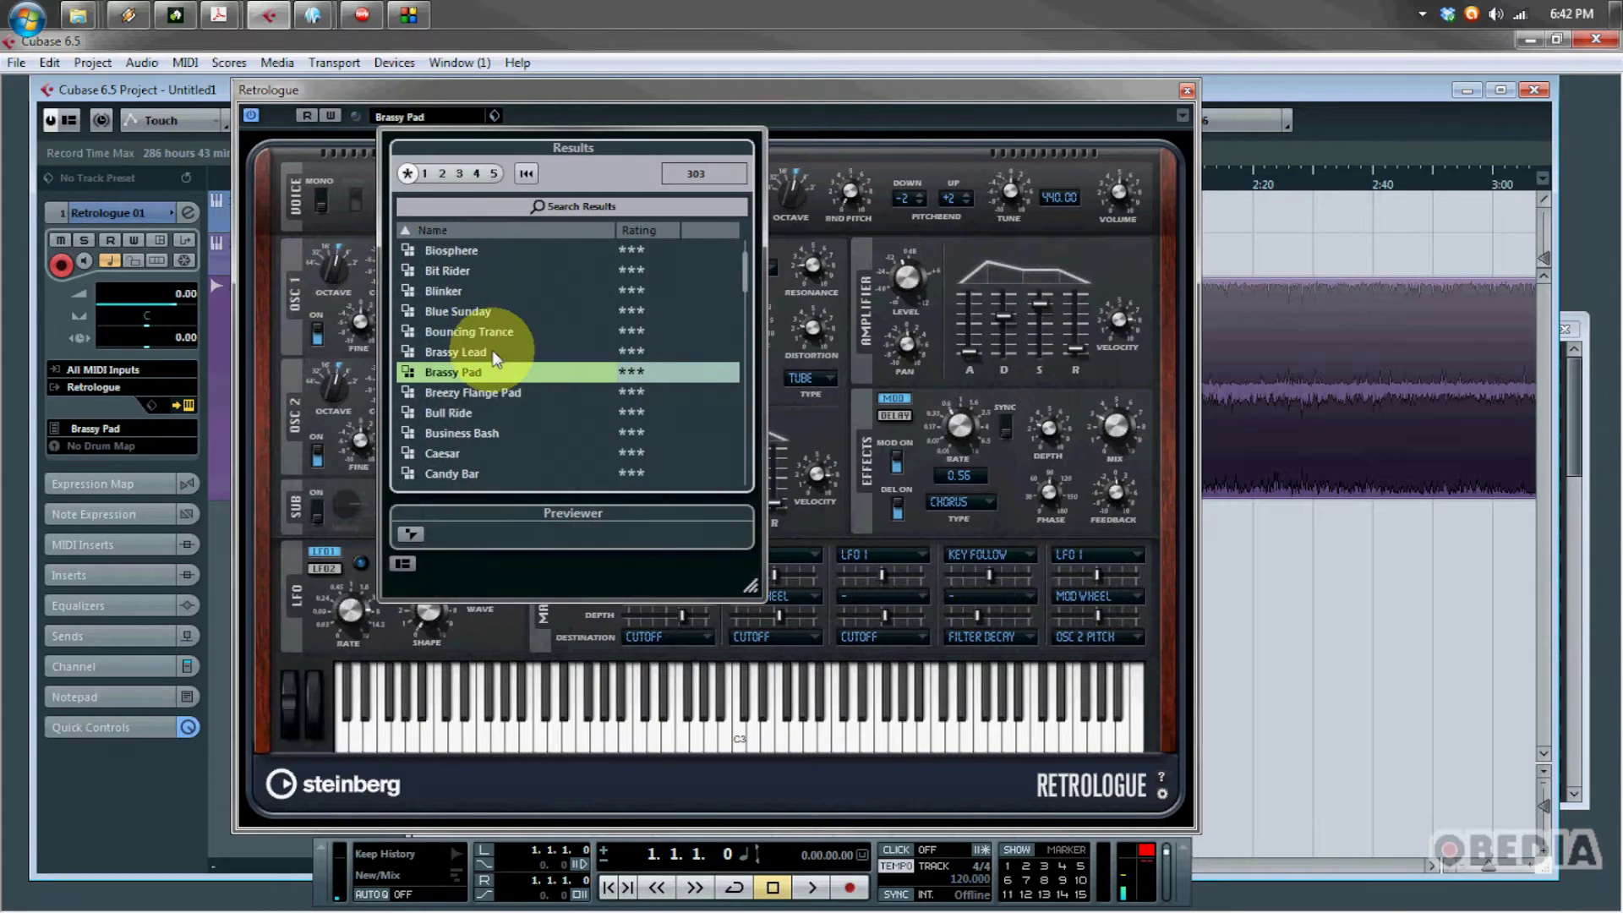
scroll(490, 372, down, 4)
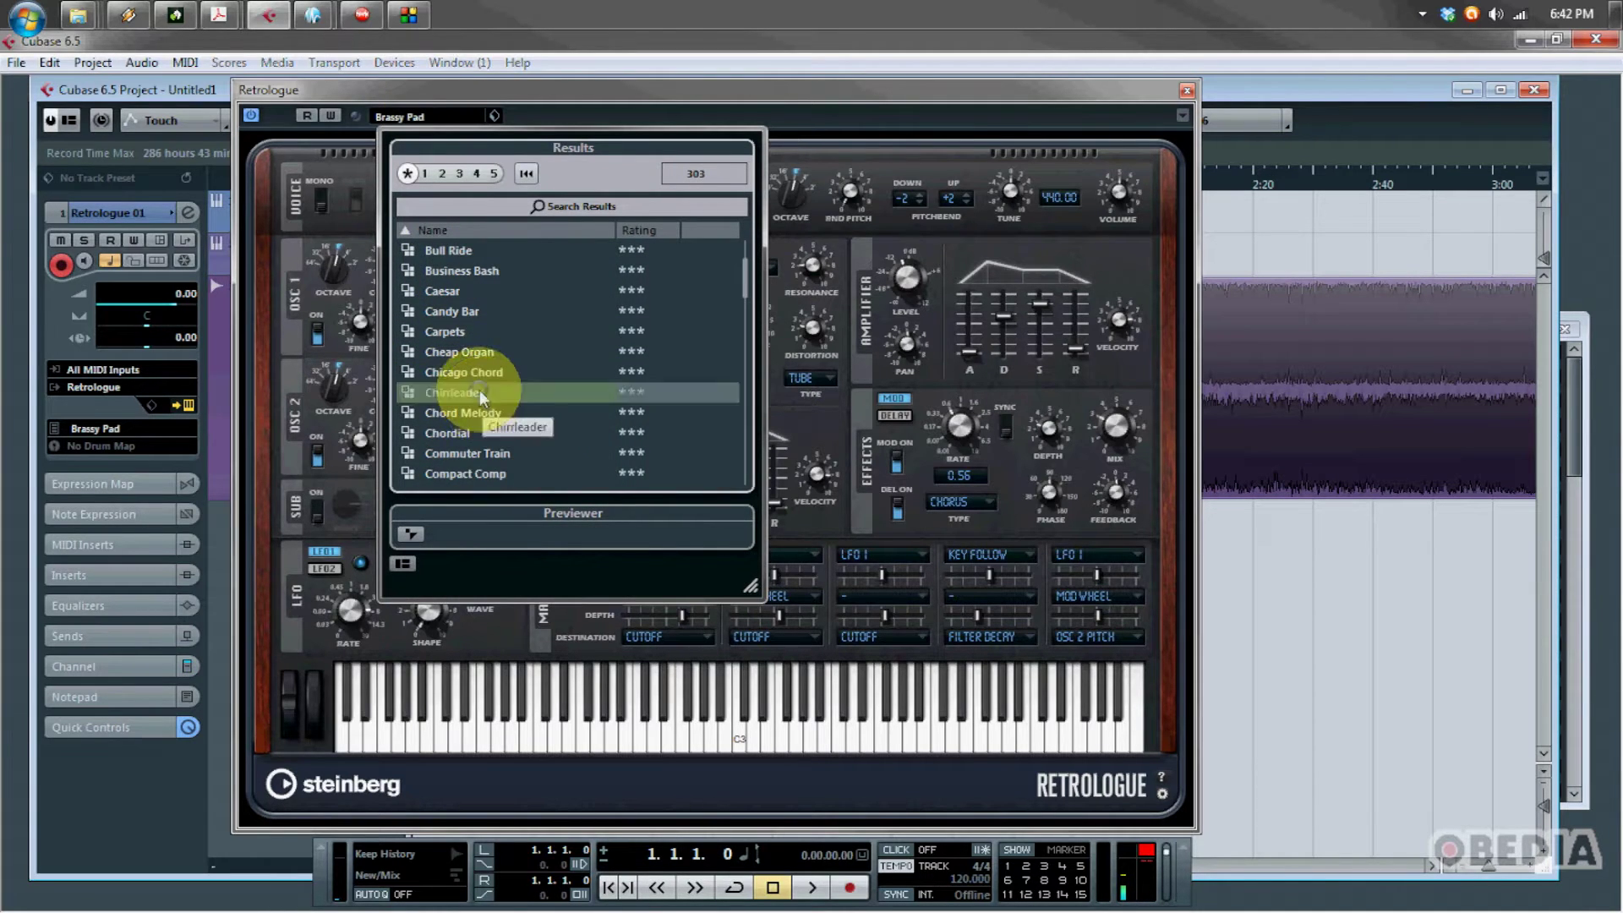
double_click(482, 399)
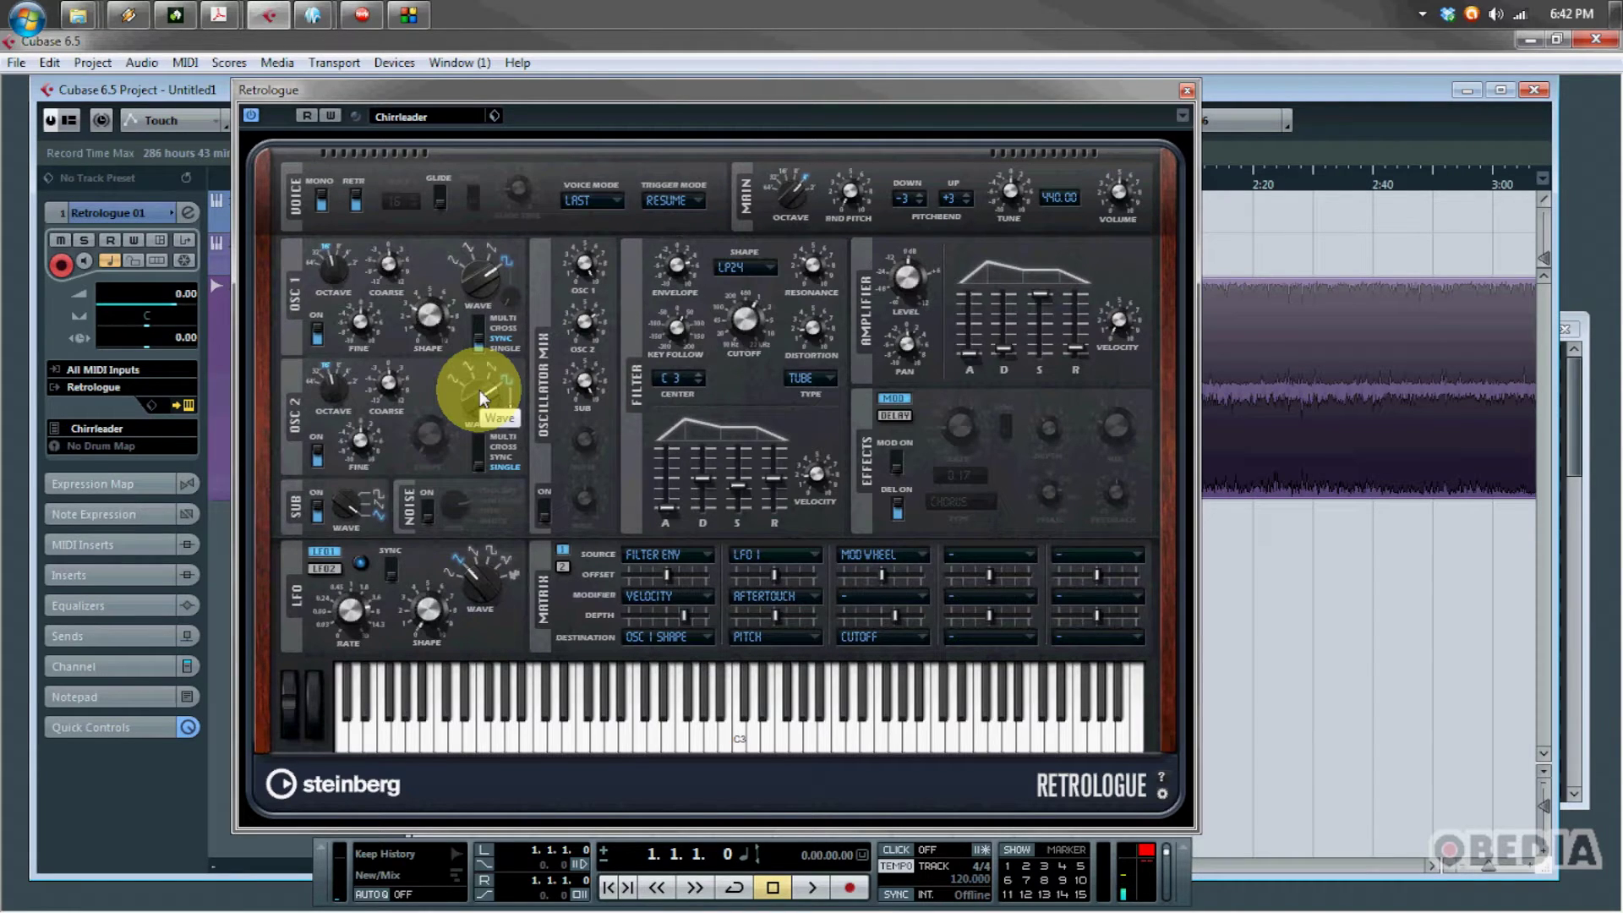
Nudge the Retrologue panel right and check its filter envelope amount
mouse_move(774, 454)
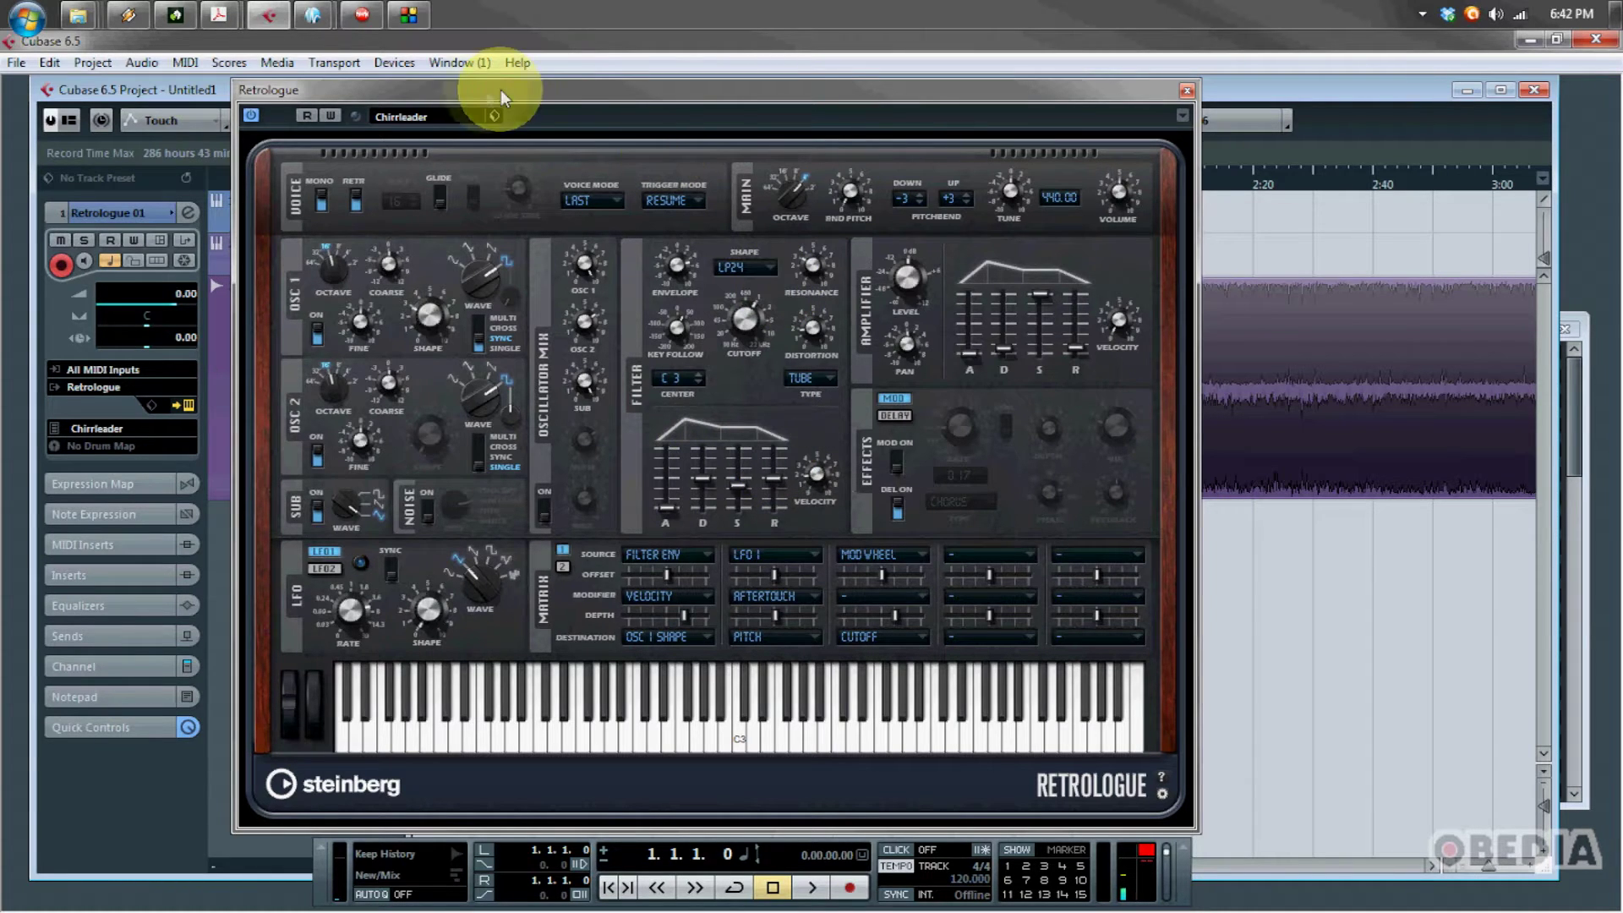
drag(487, 94, 502, 94)
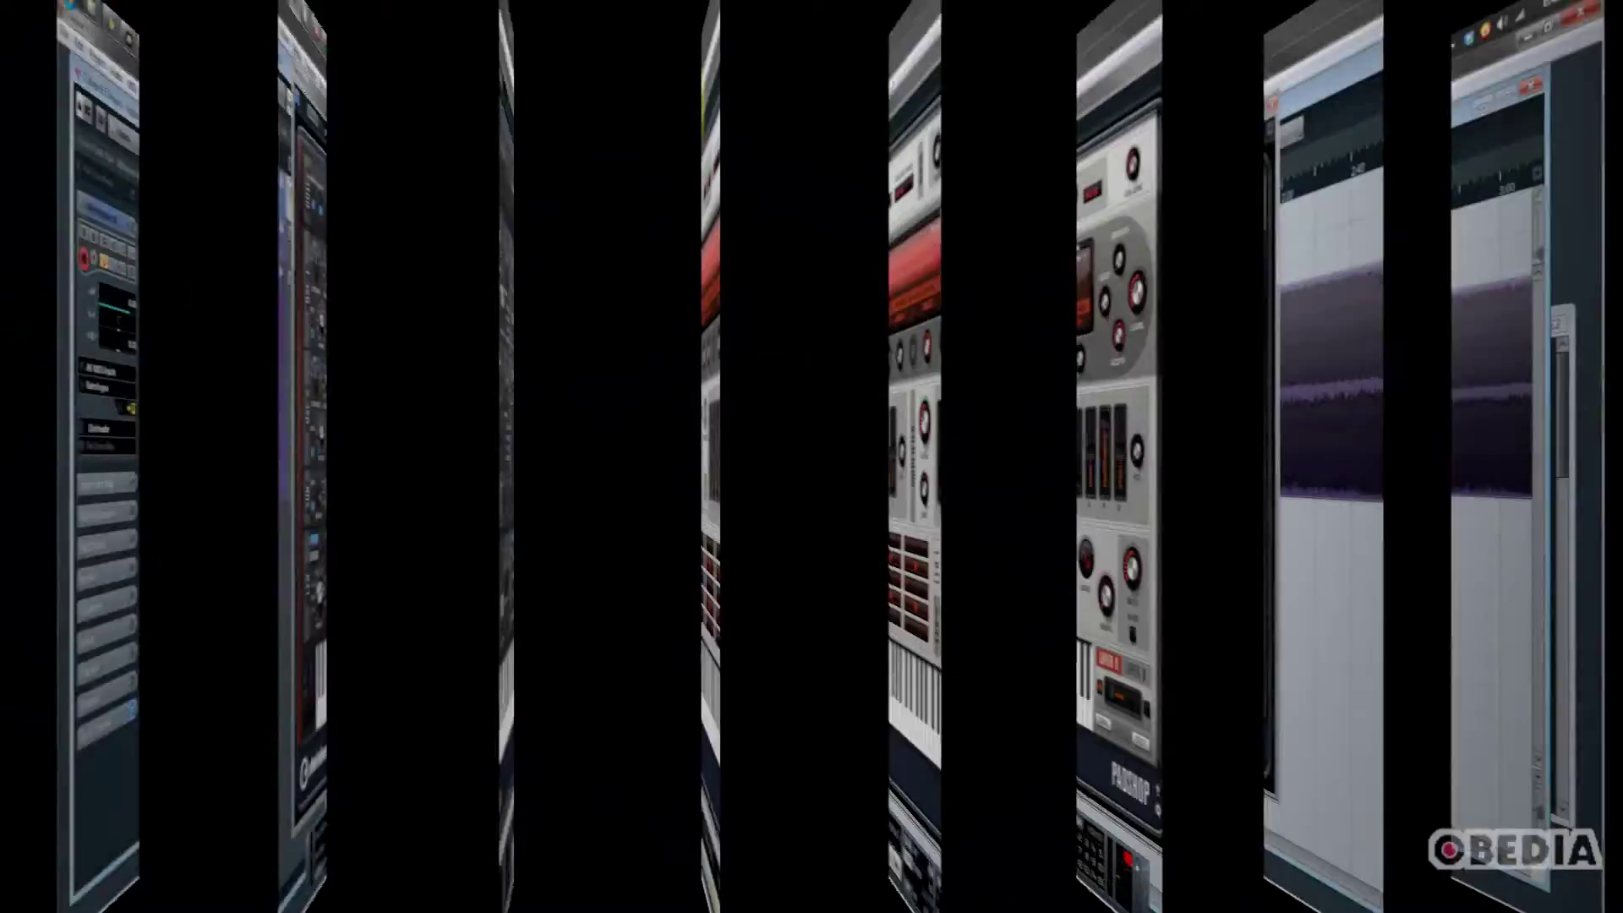
click(544, 409)
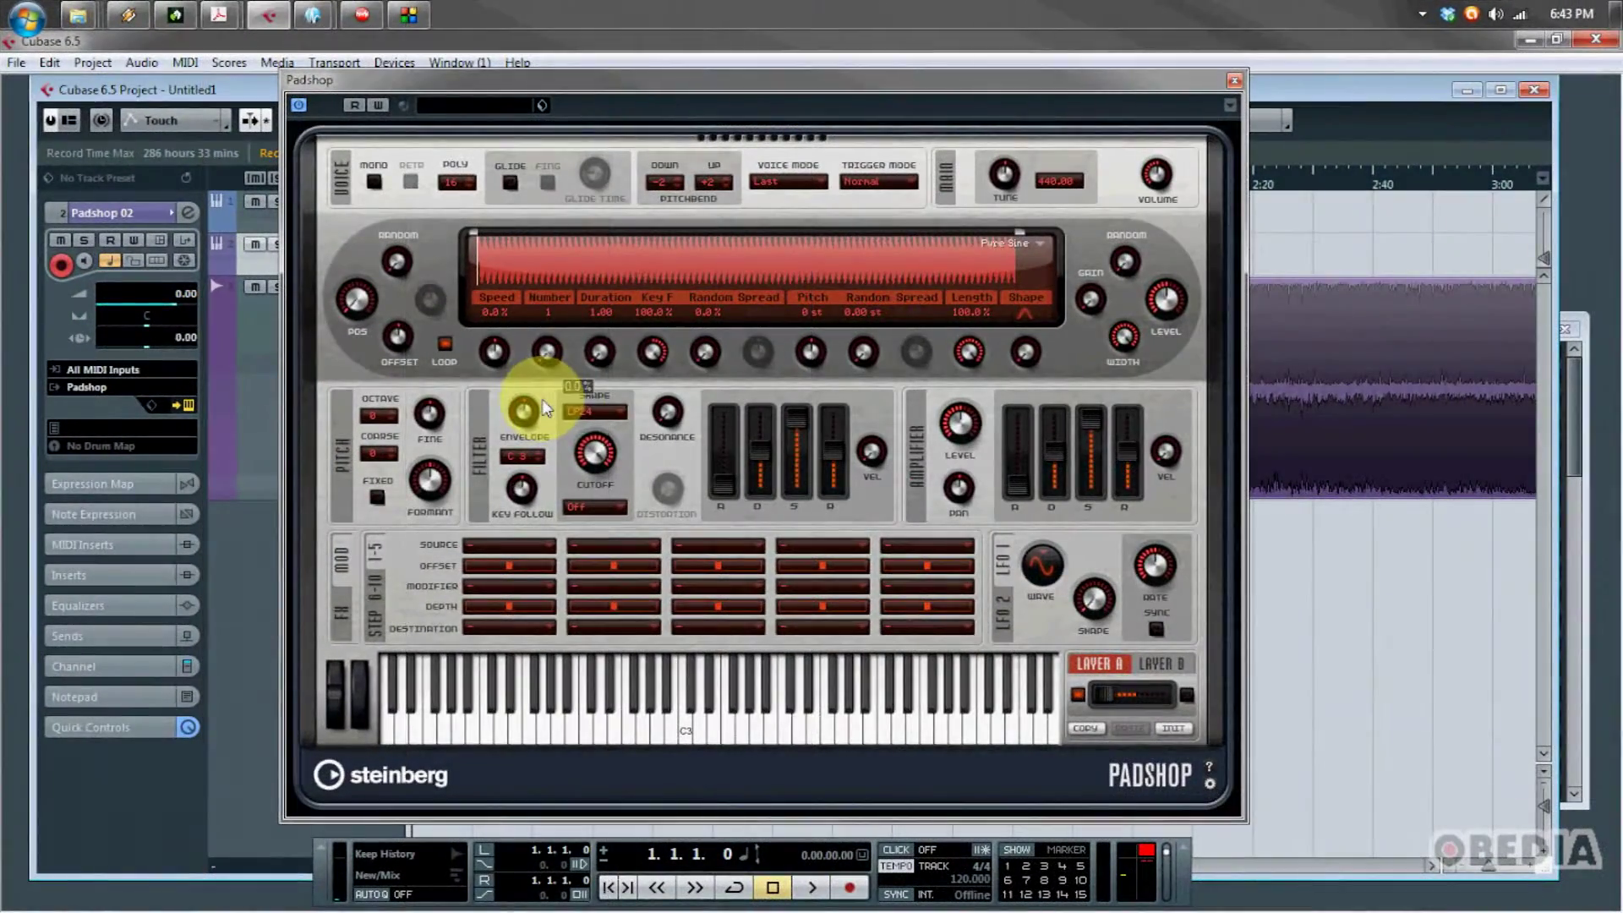
Check Padshop's pitchbend down range, then load the Amaranthine preset from the preset list
click(668, 183)
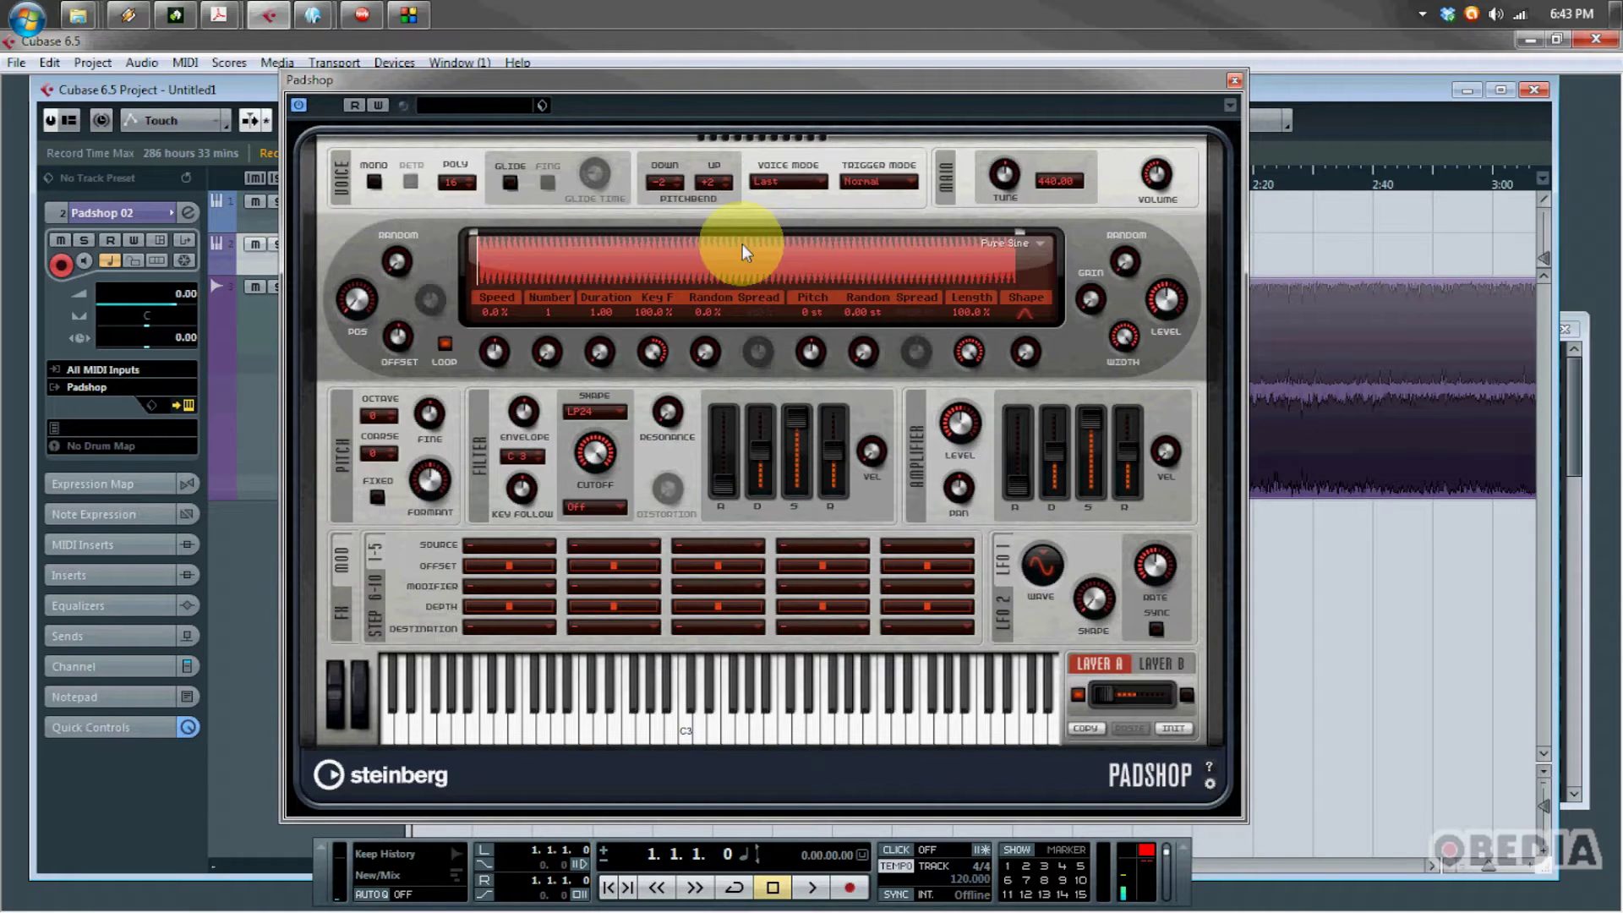
mouse_move(632, 442)
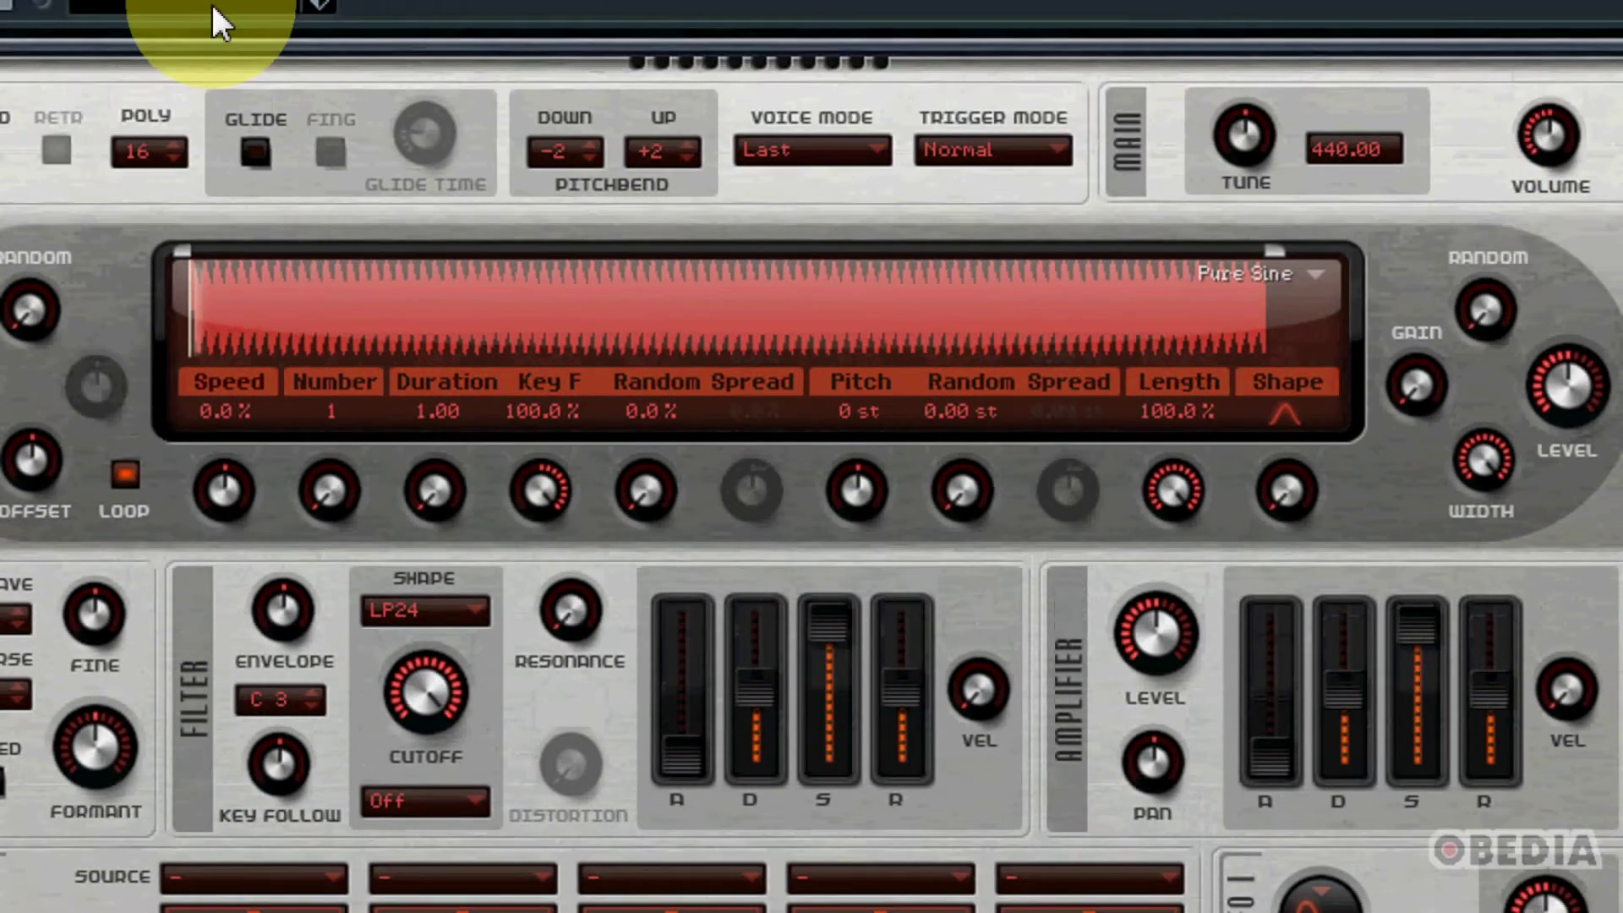
click(215, 16)
double_click(291, 406)
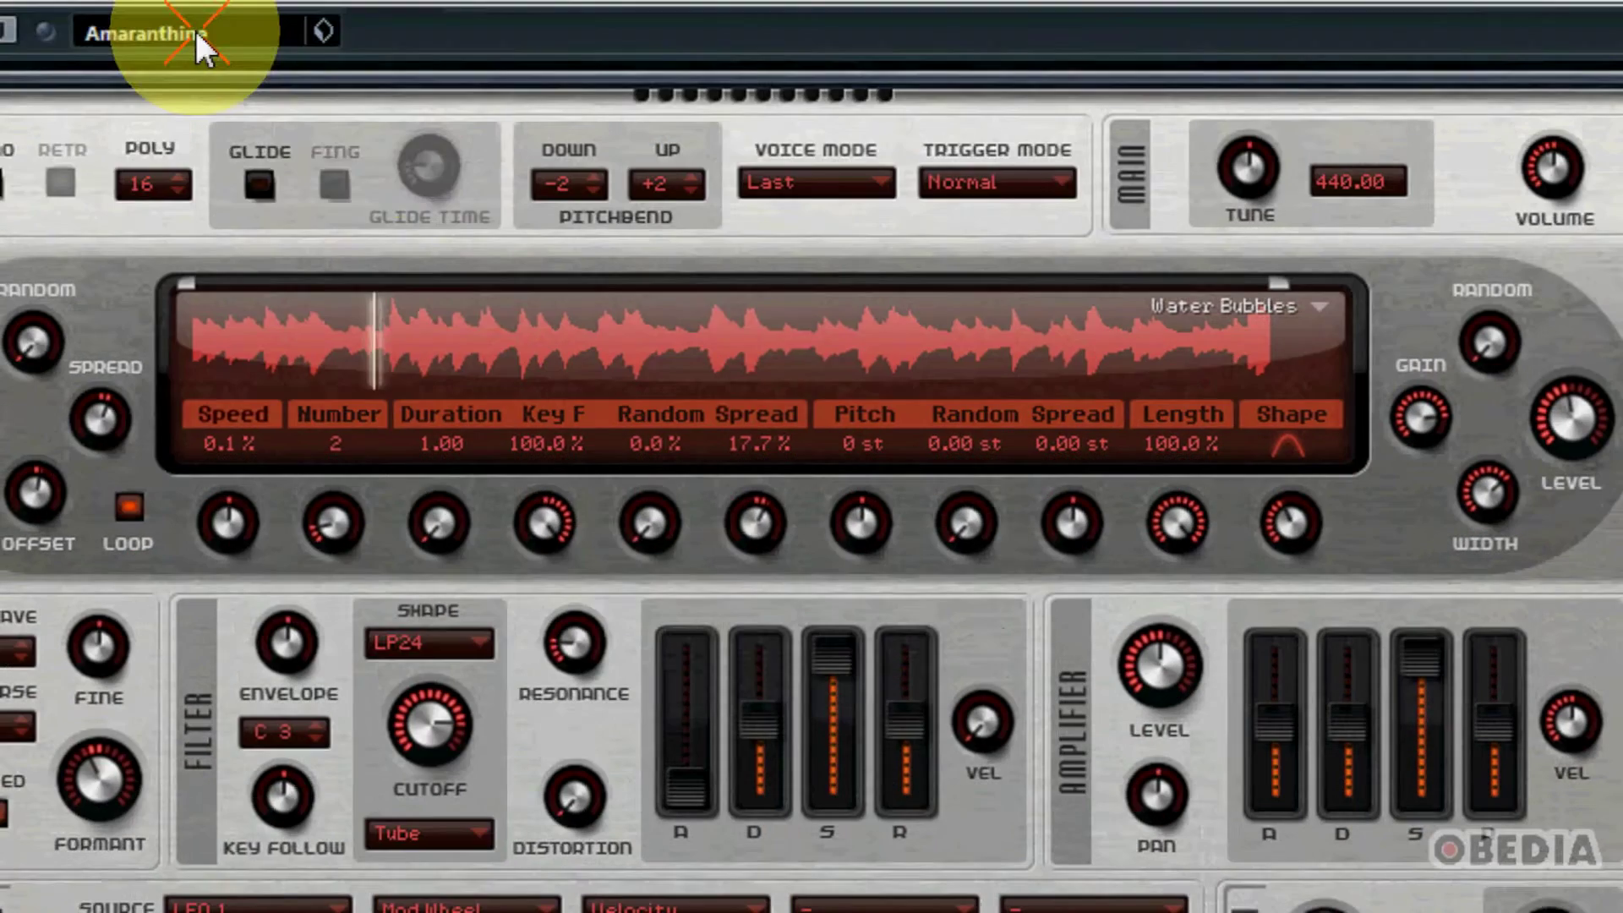
click(195, 32)
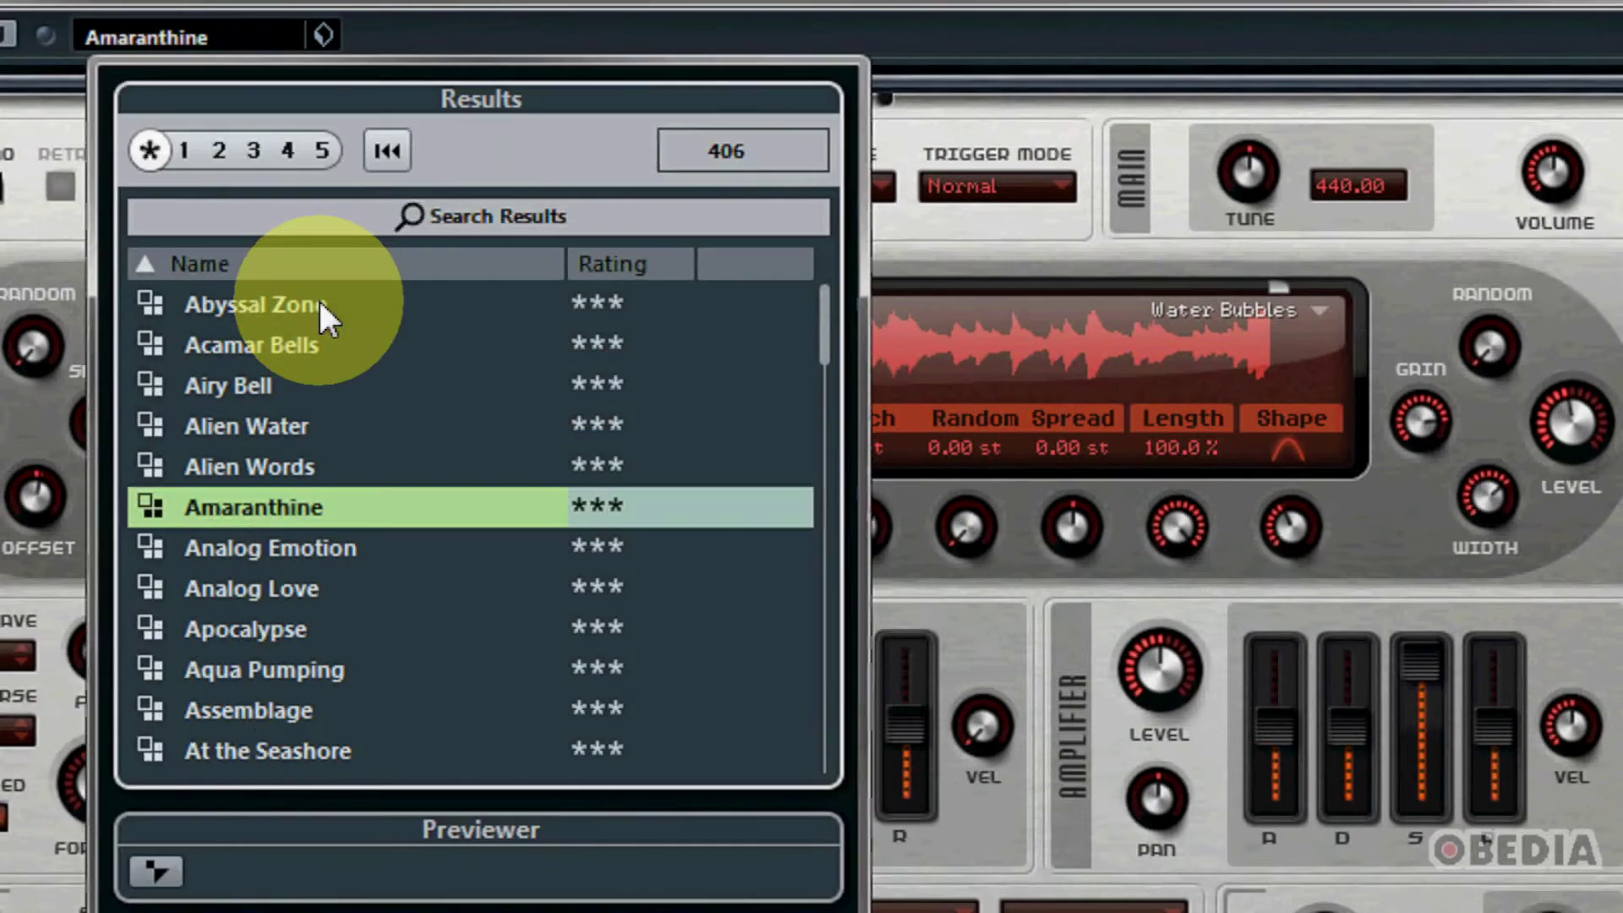
Load the Acamar Bells preset from the Results list and bring up Padshop's sample selector
click(320, 343)
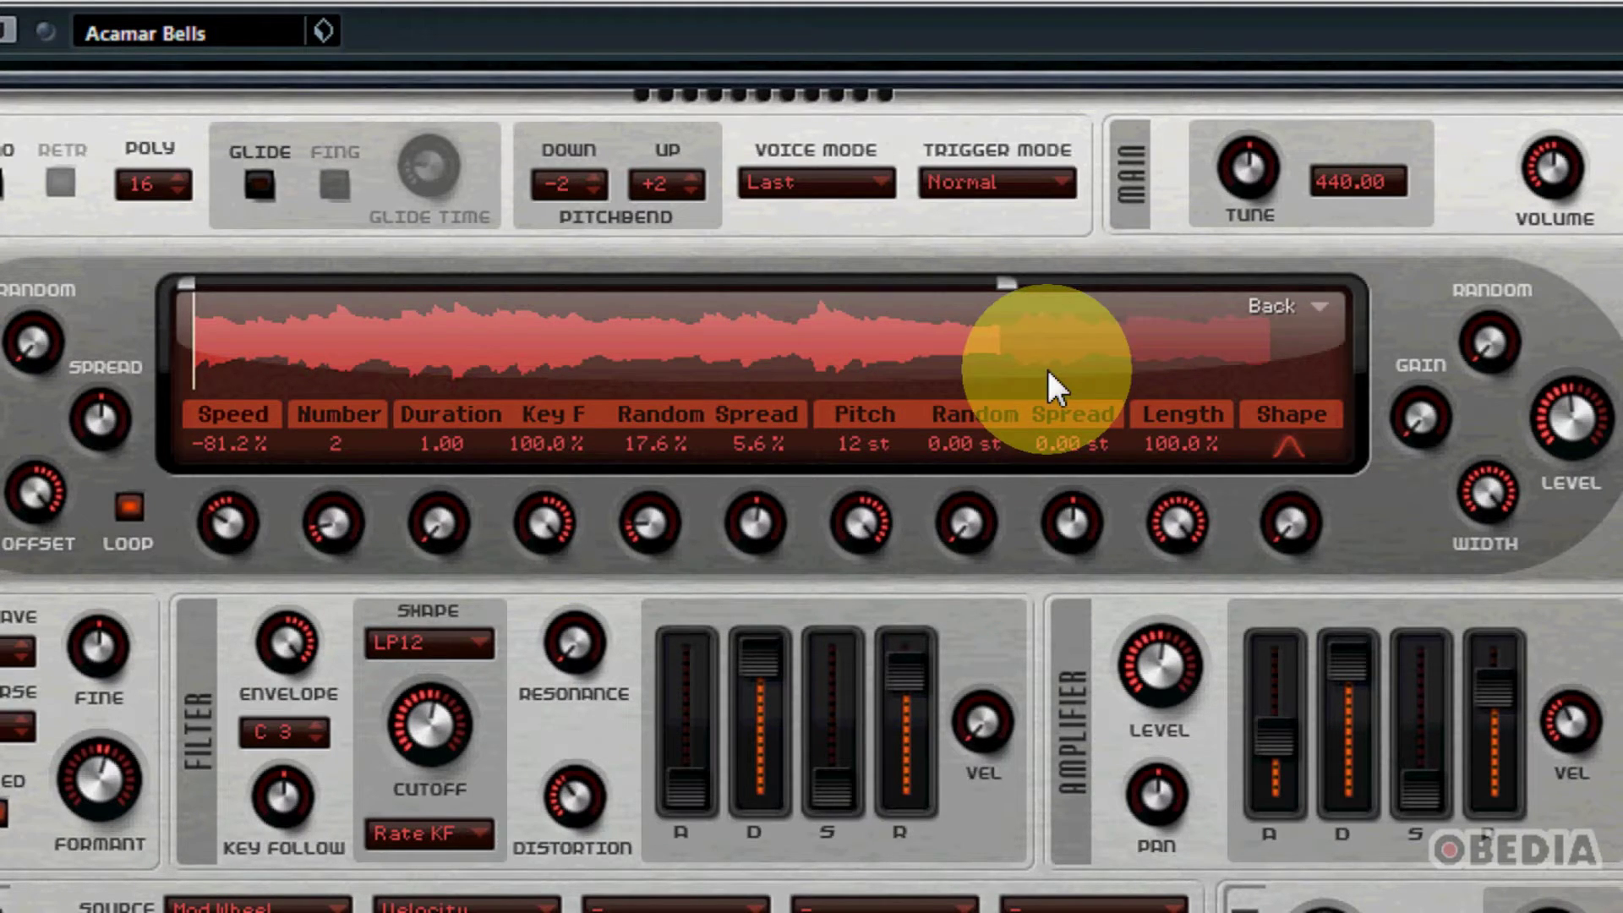
click(1317, 313)
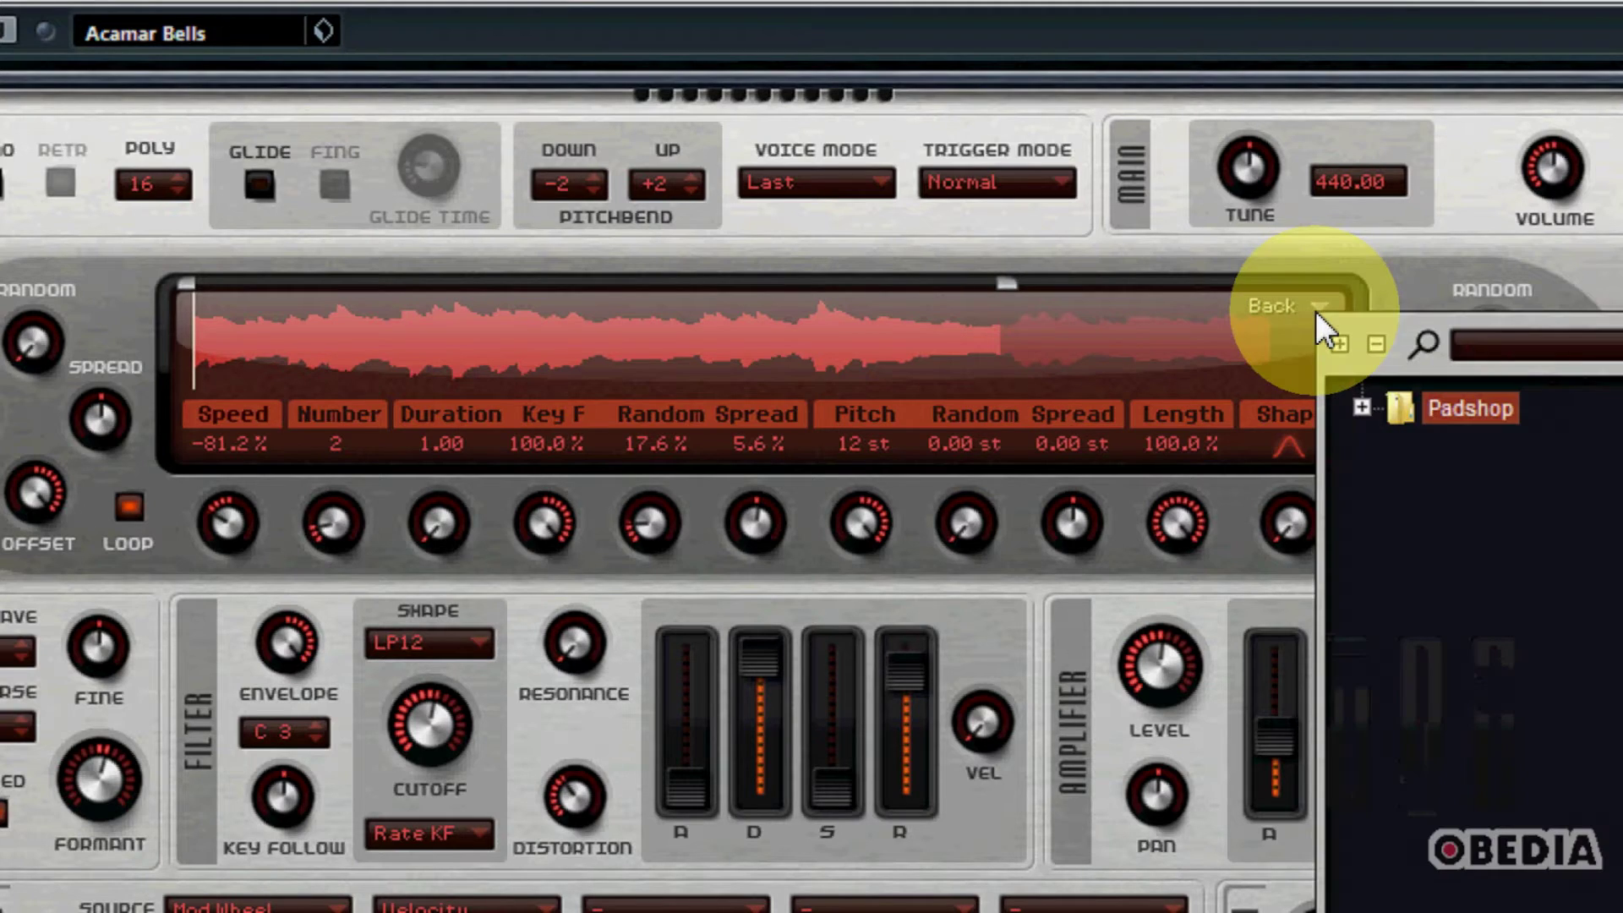
Load the Beijy sample from 07 Soundscapes, then swap it for Andank from 05 Musical Fx
click(1358, 408)
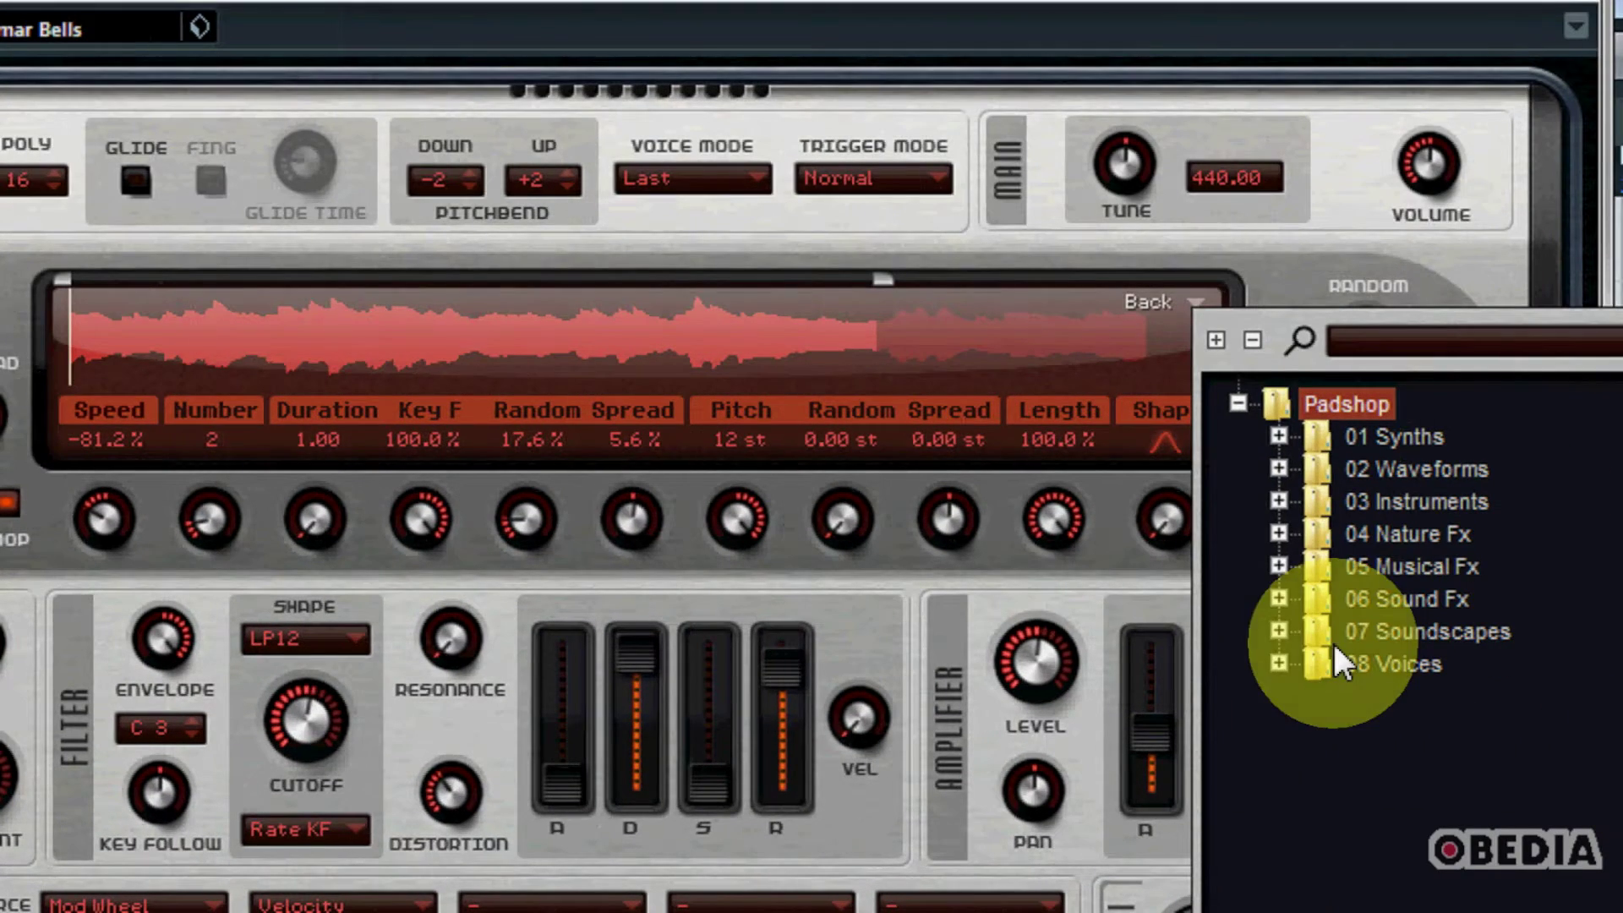
click(1453, 644)
double_click(1367, 698)
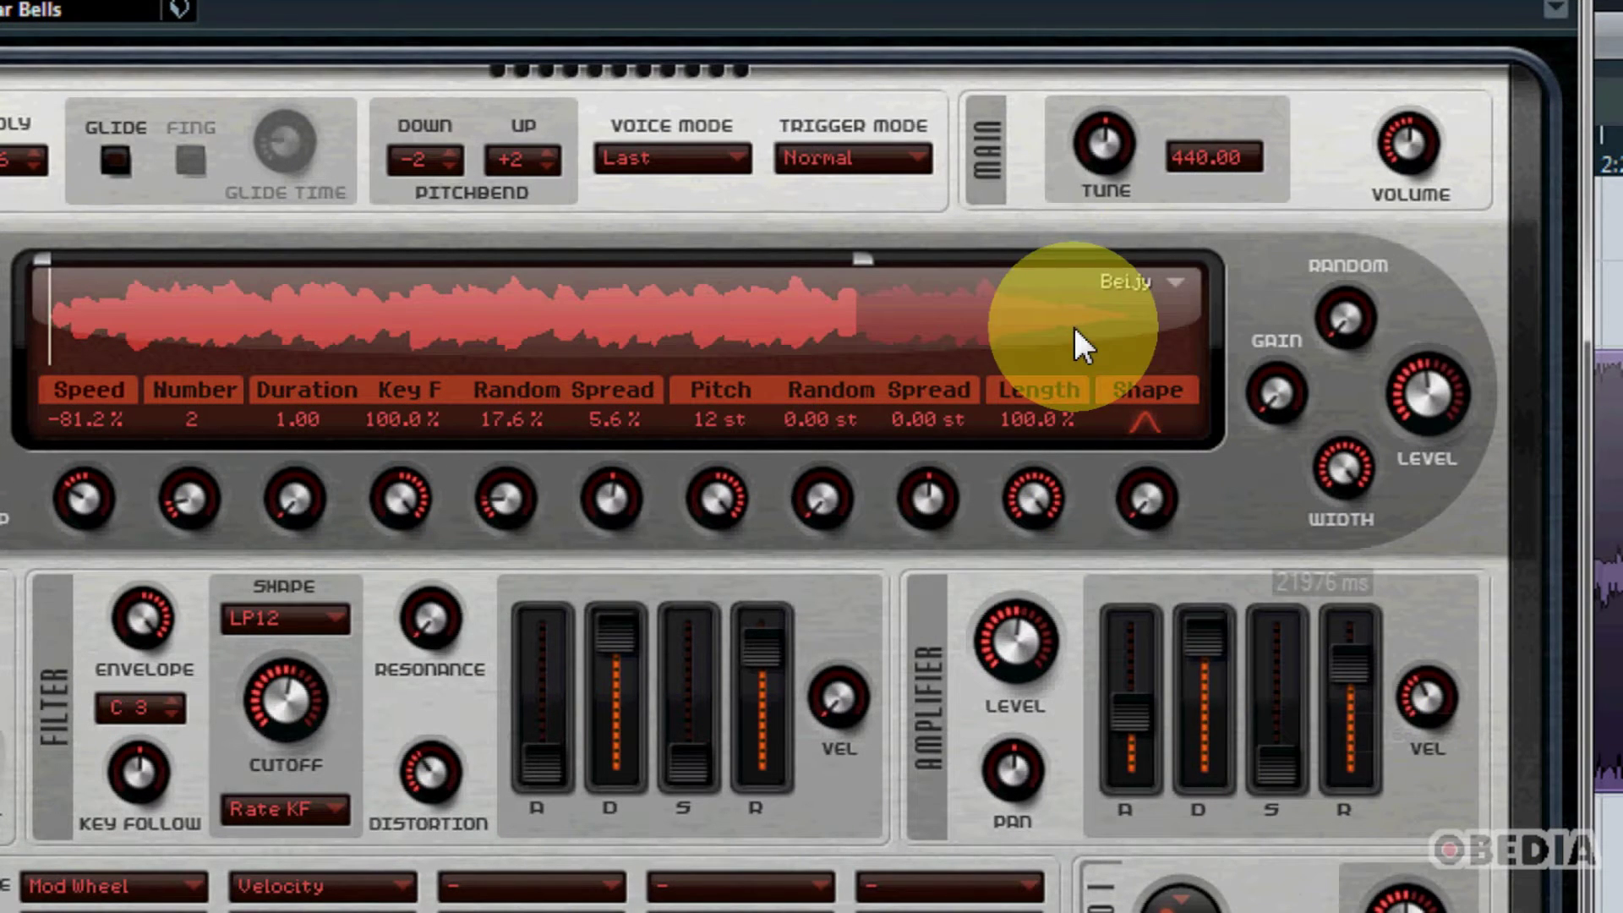
click(1177, 283)
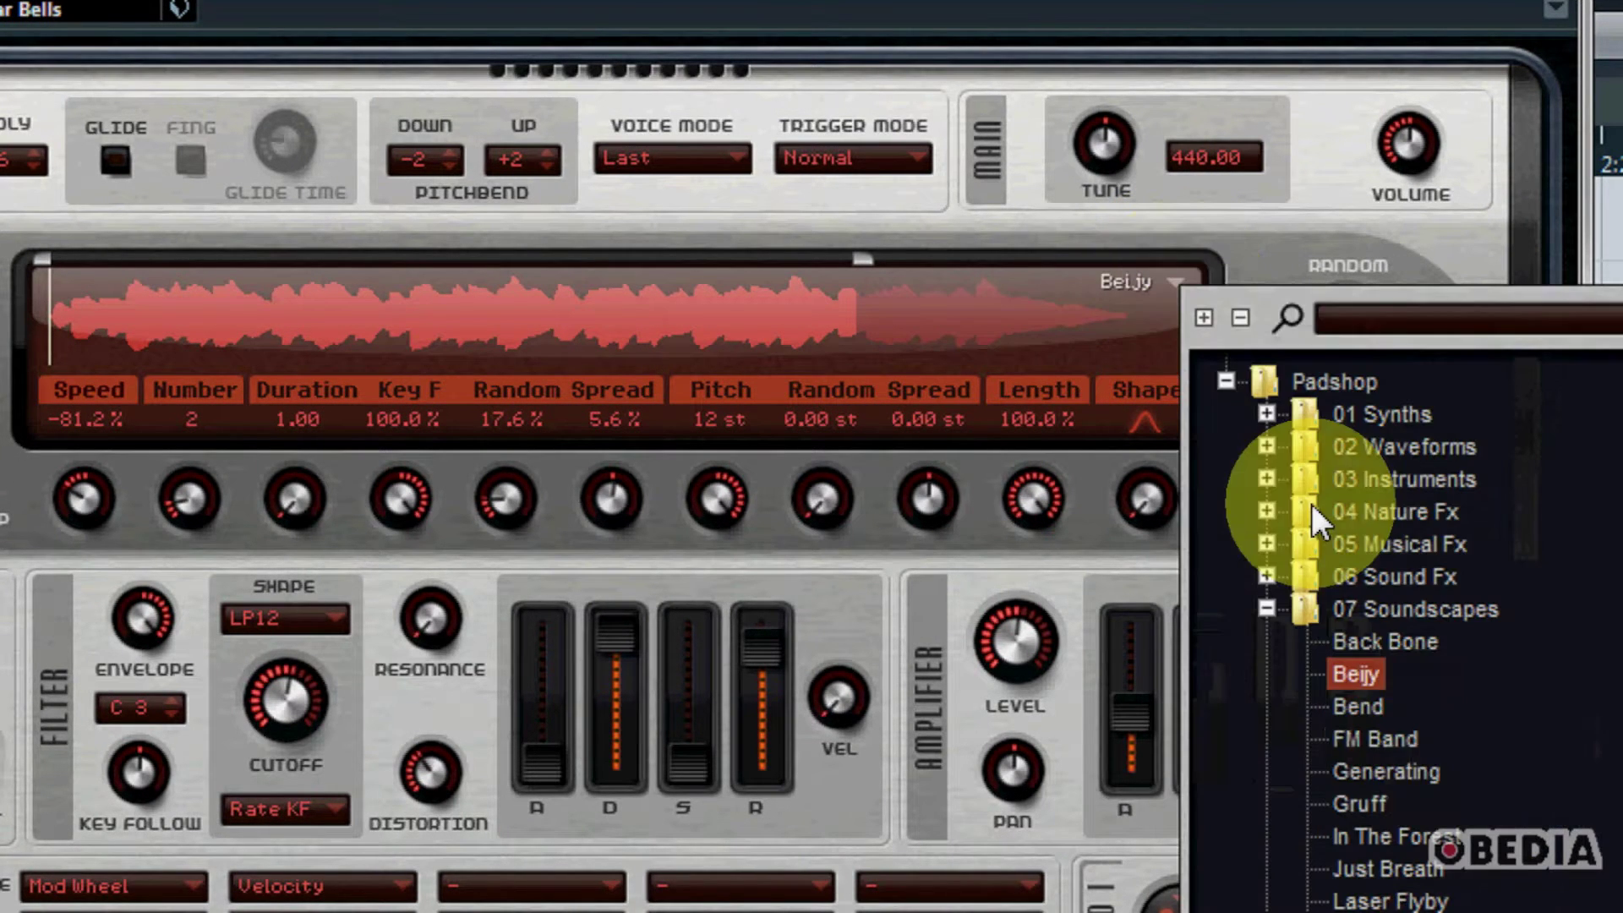
click(1392, 551)
double_click(1382, 574)
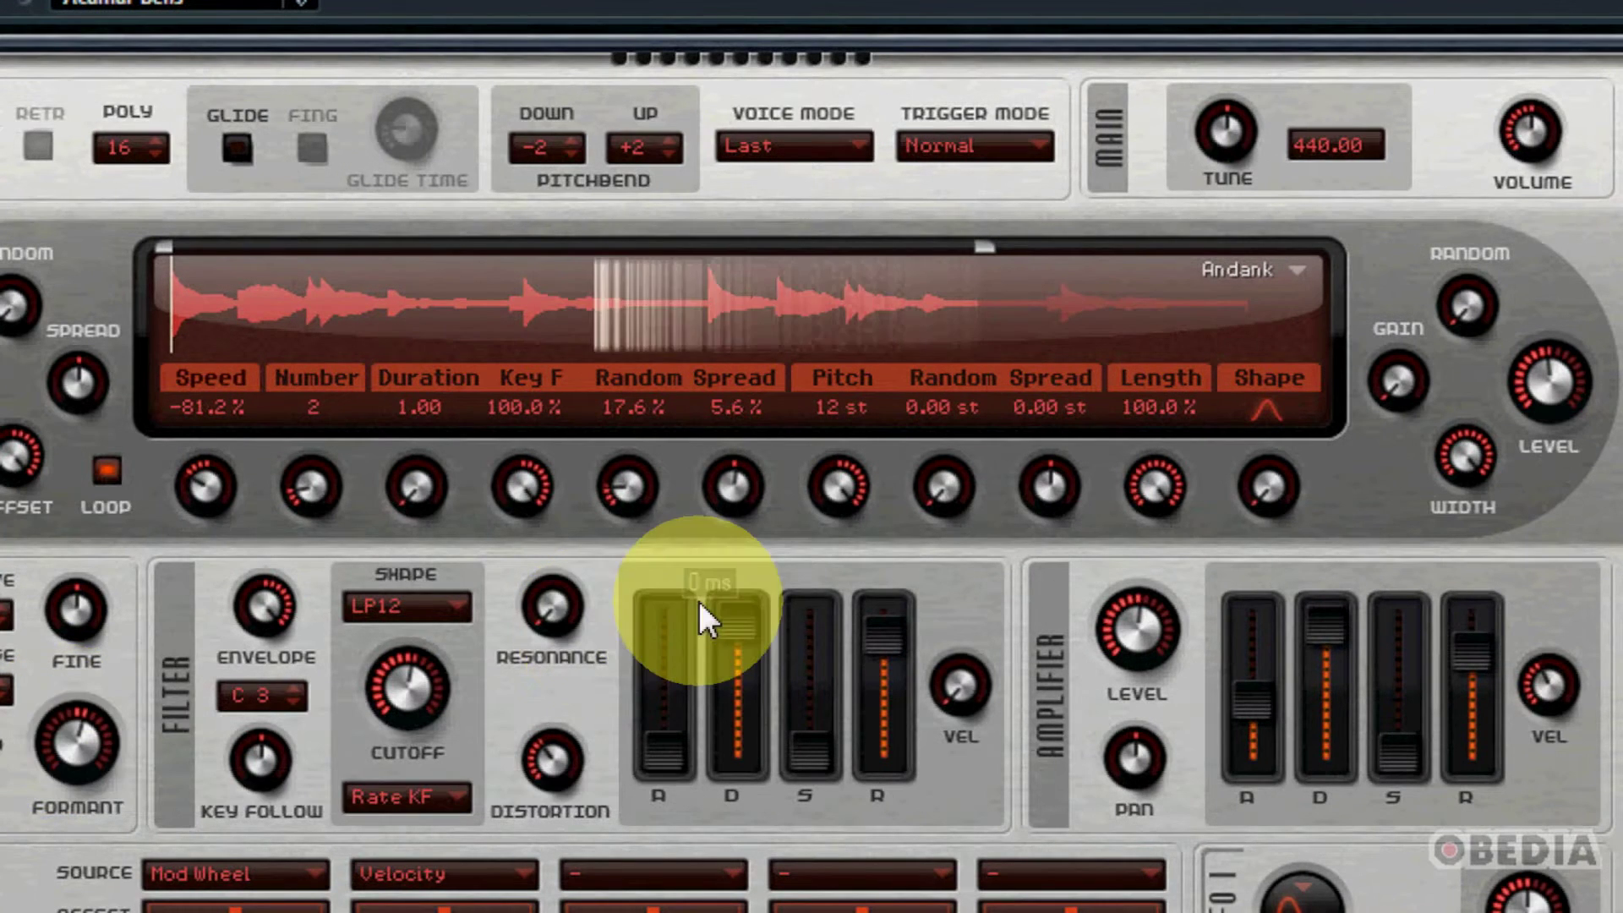
mouse_move(712, 625)
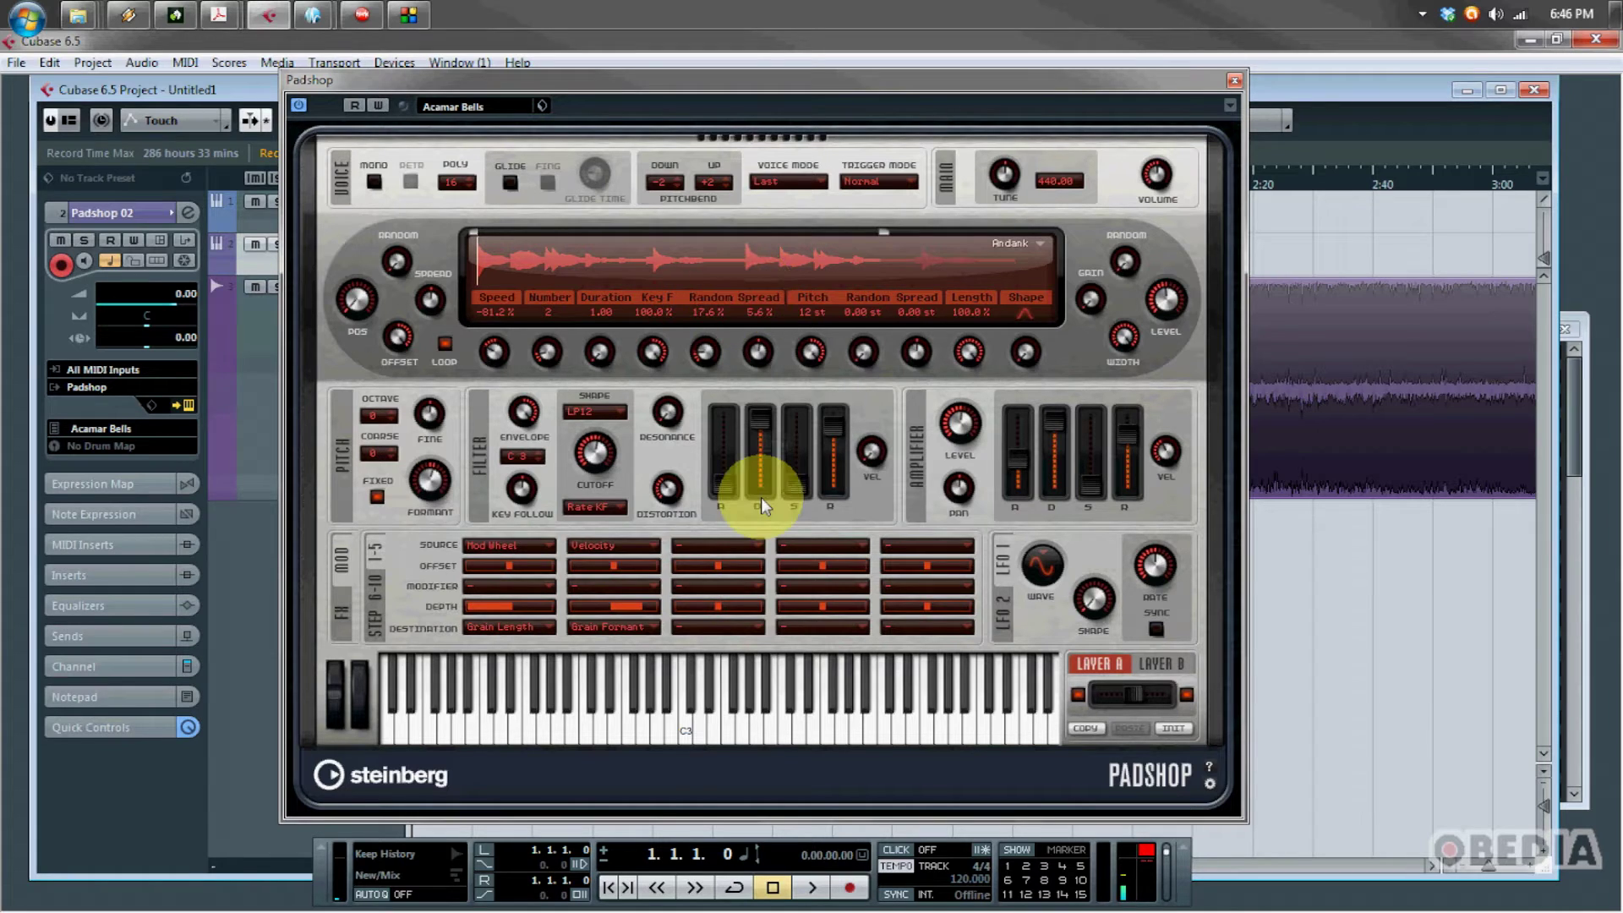
mouse_move(761, 501)
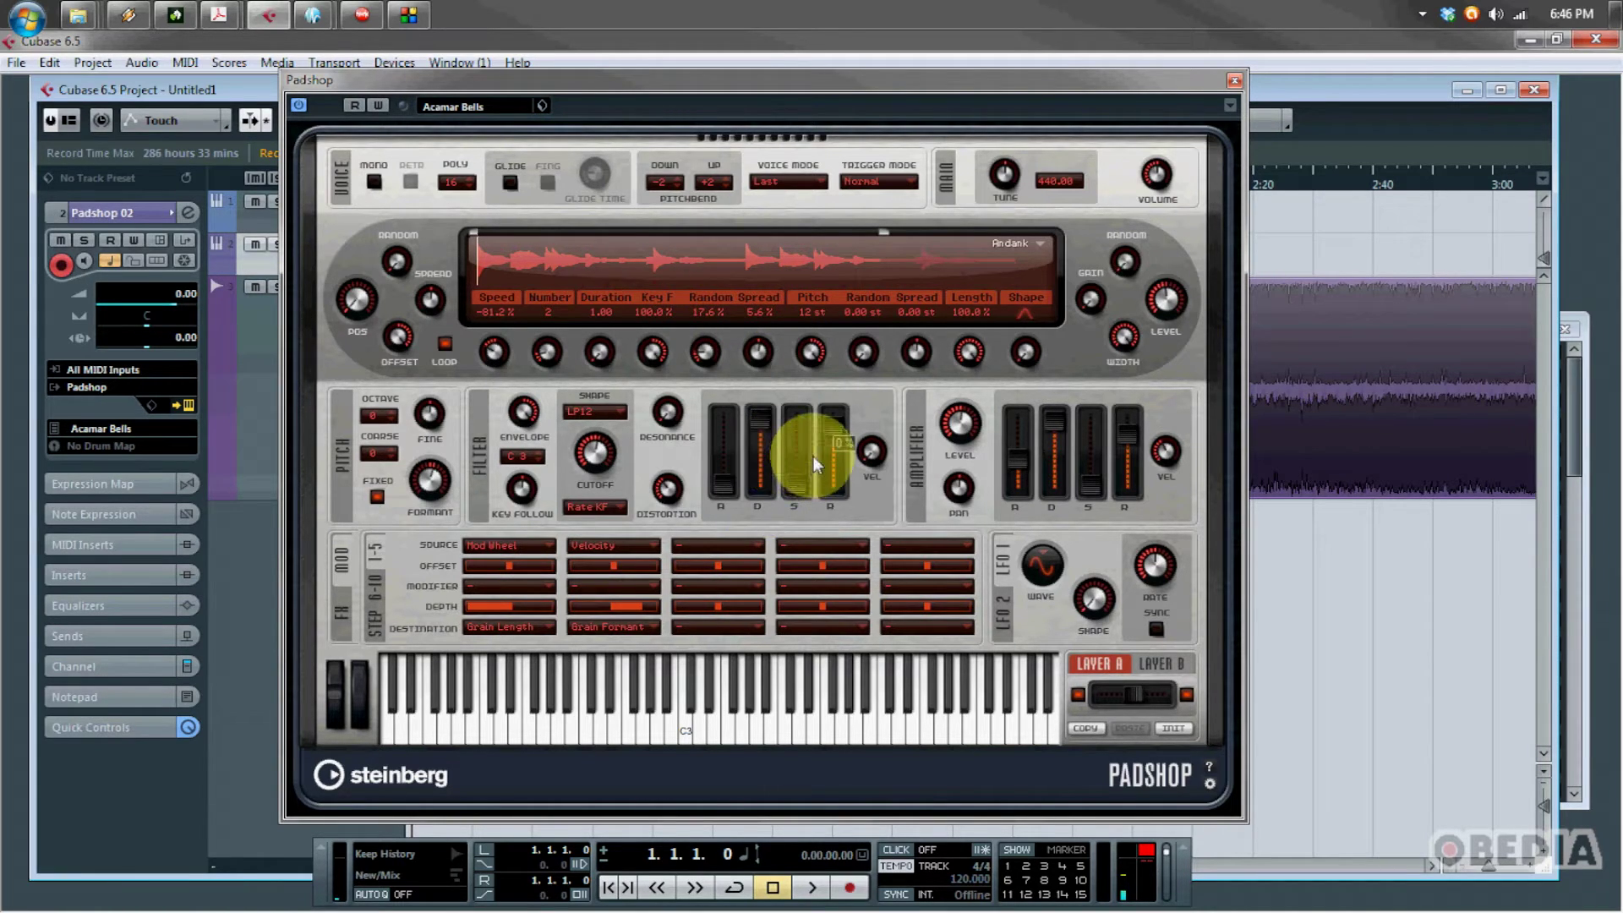
mouse_move(815, 464)
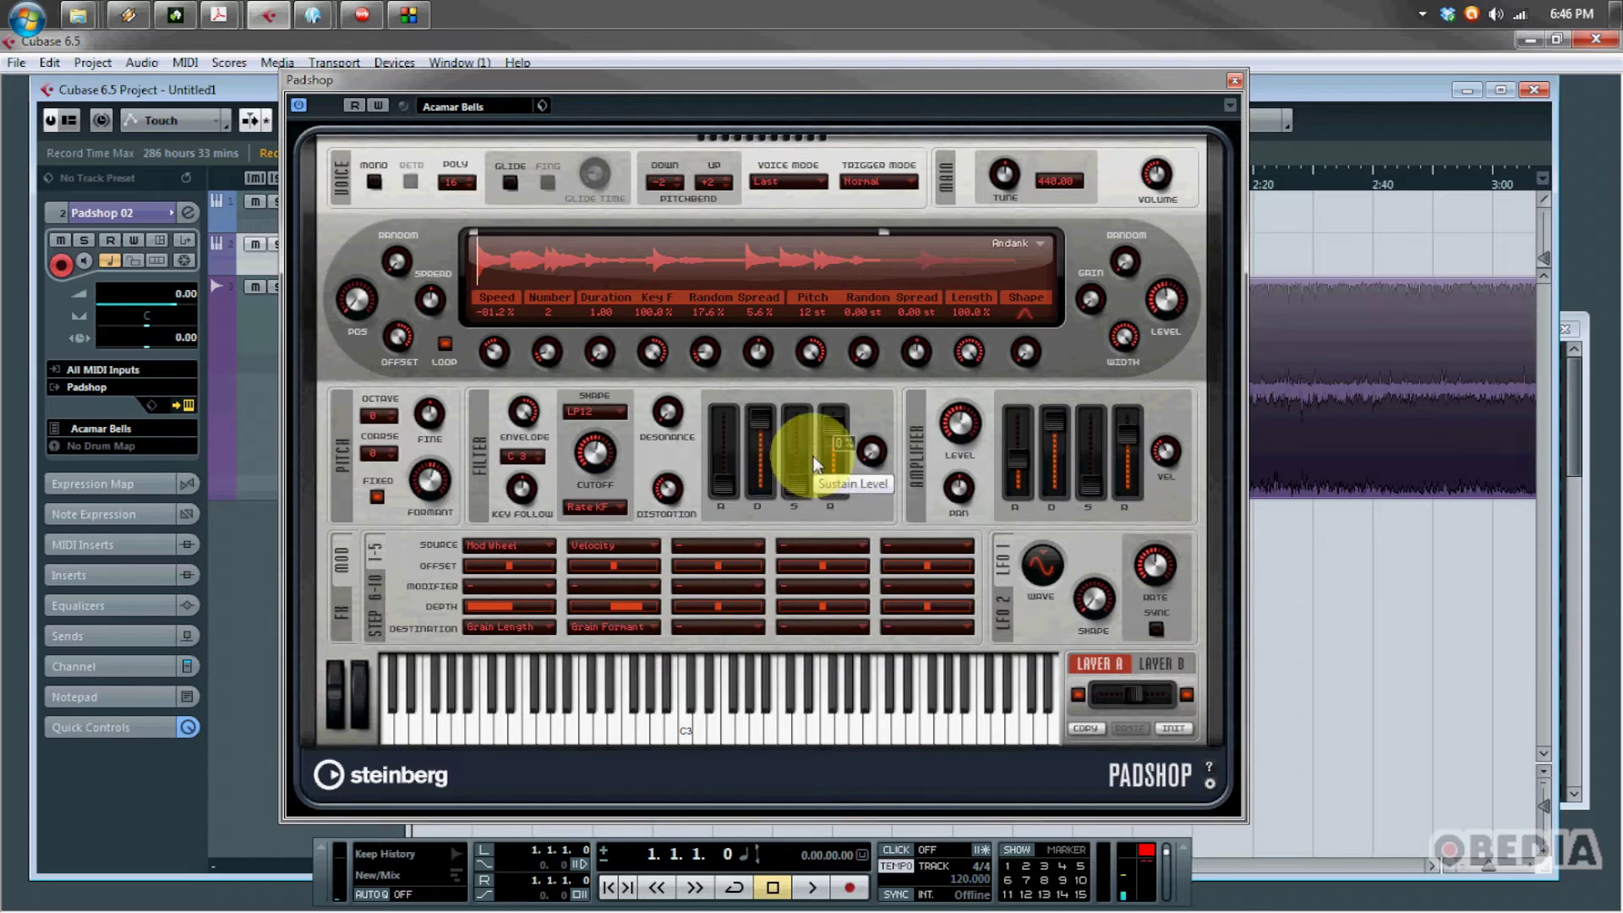
click(1013, 627)
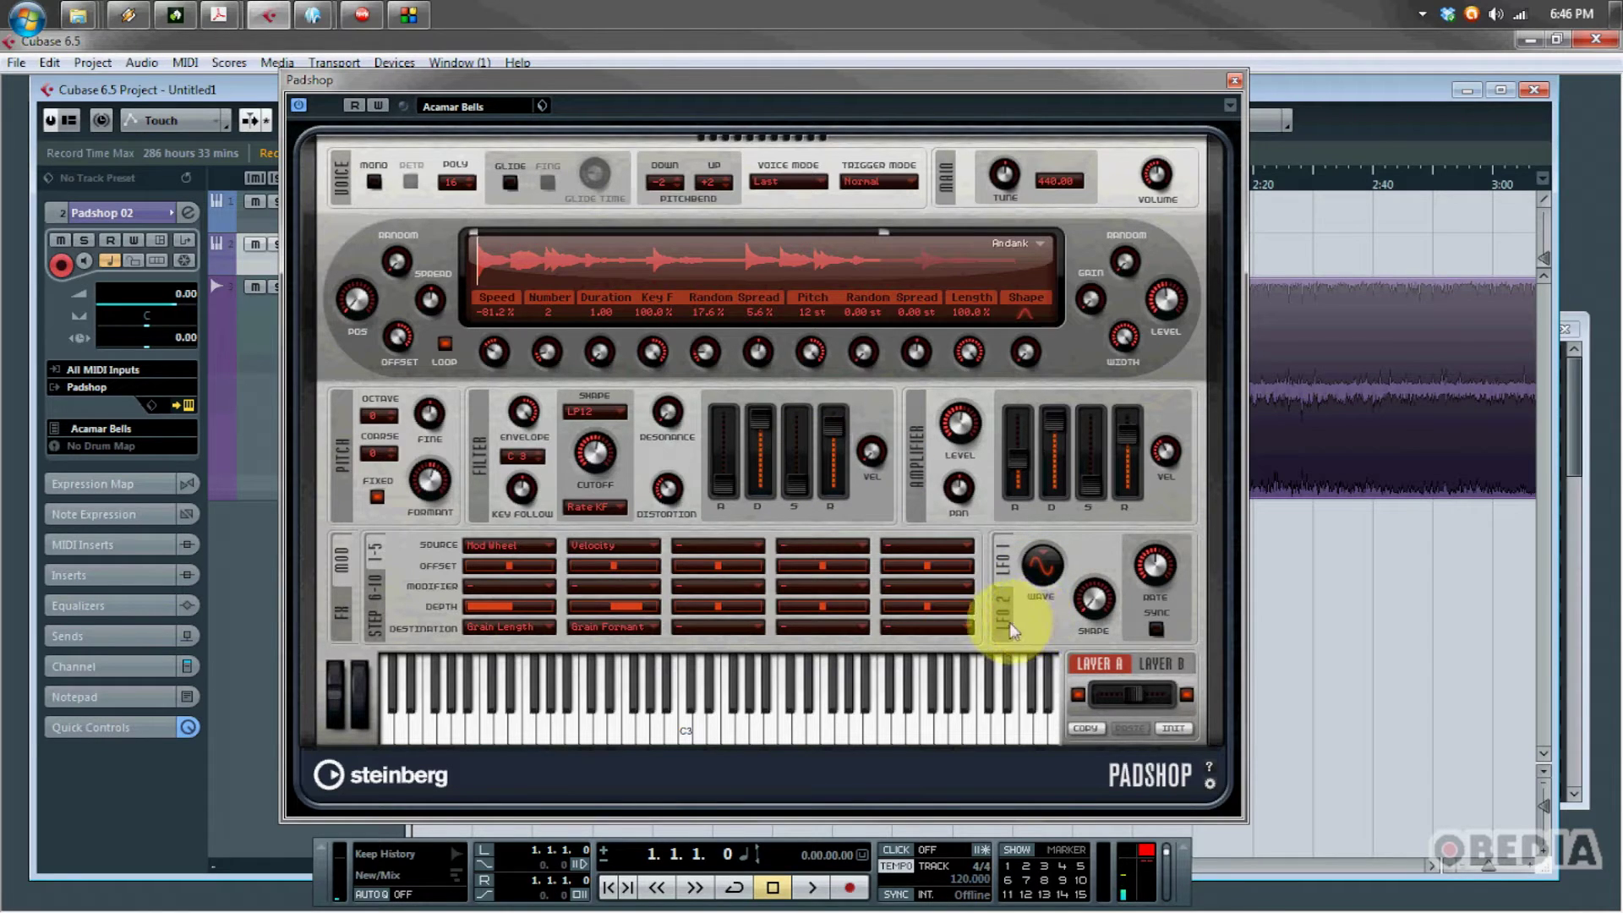
click(1009, 566)
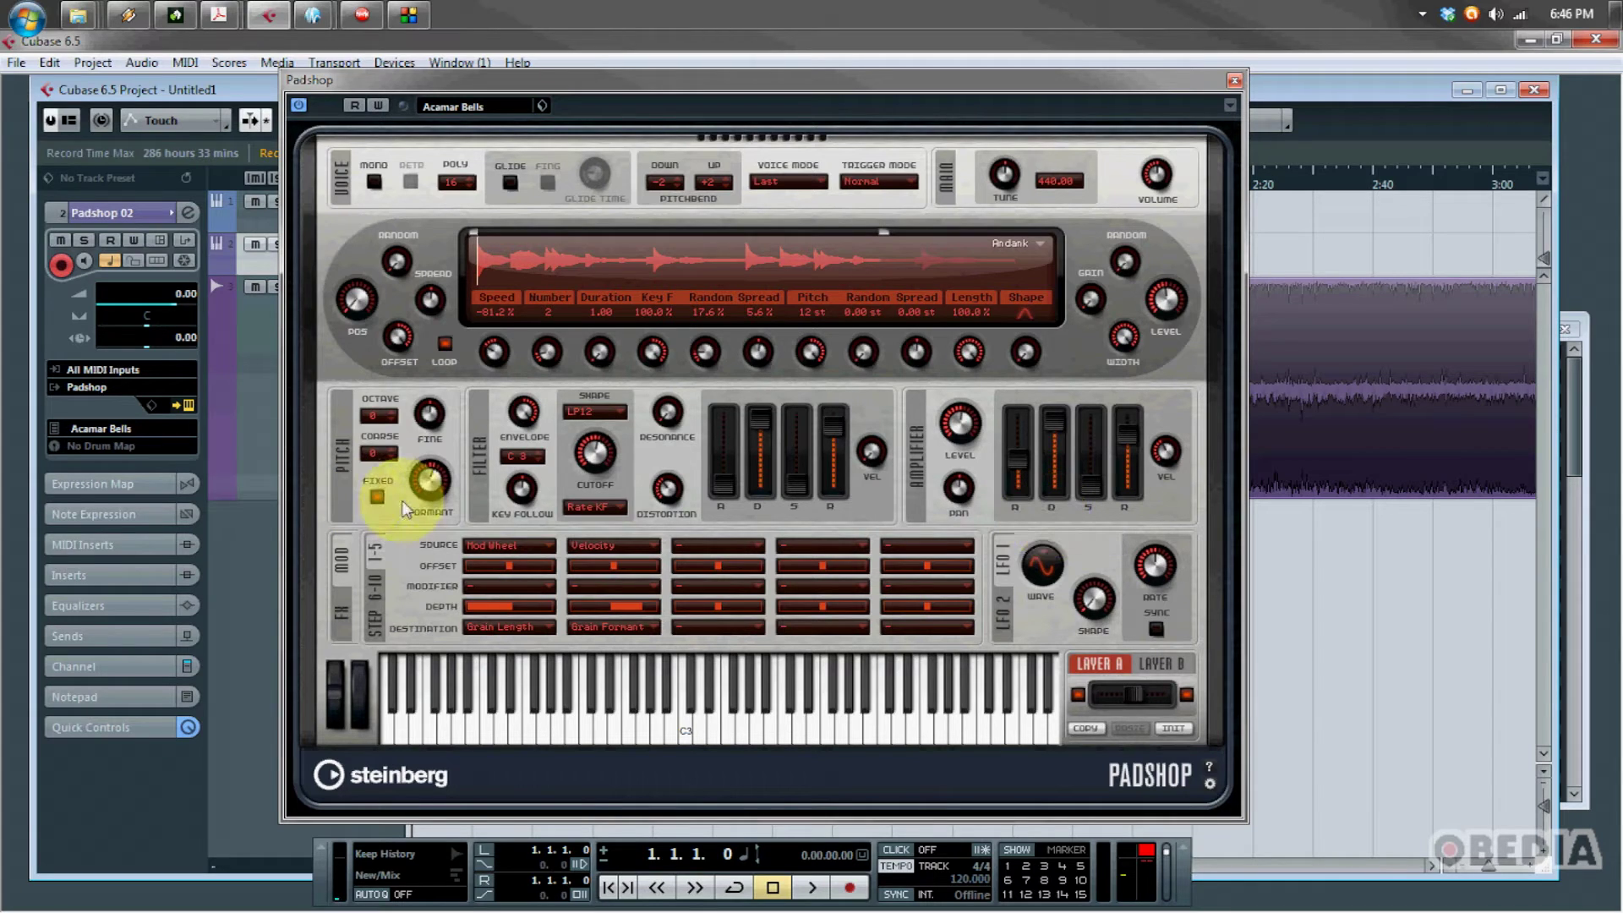
mouse_move(521, 488)
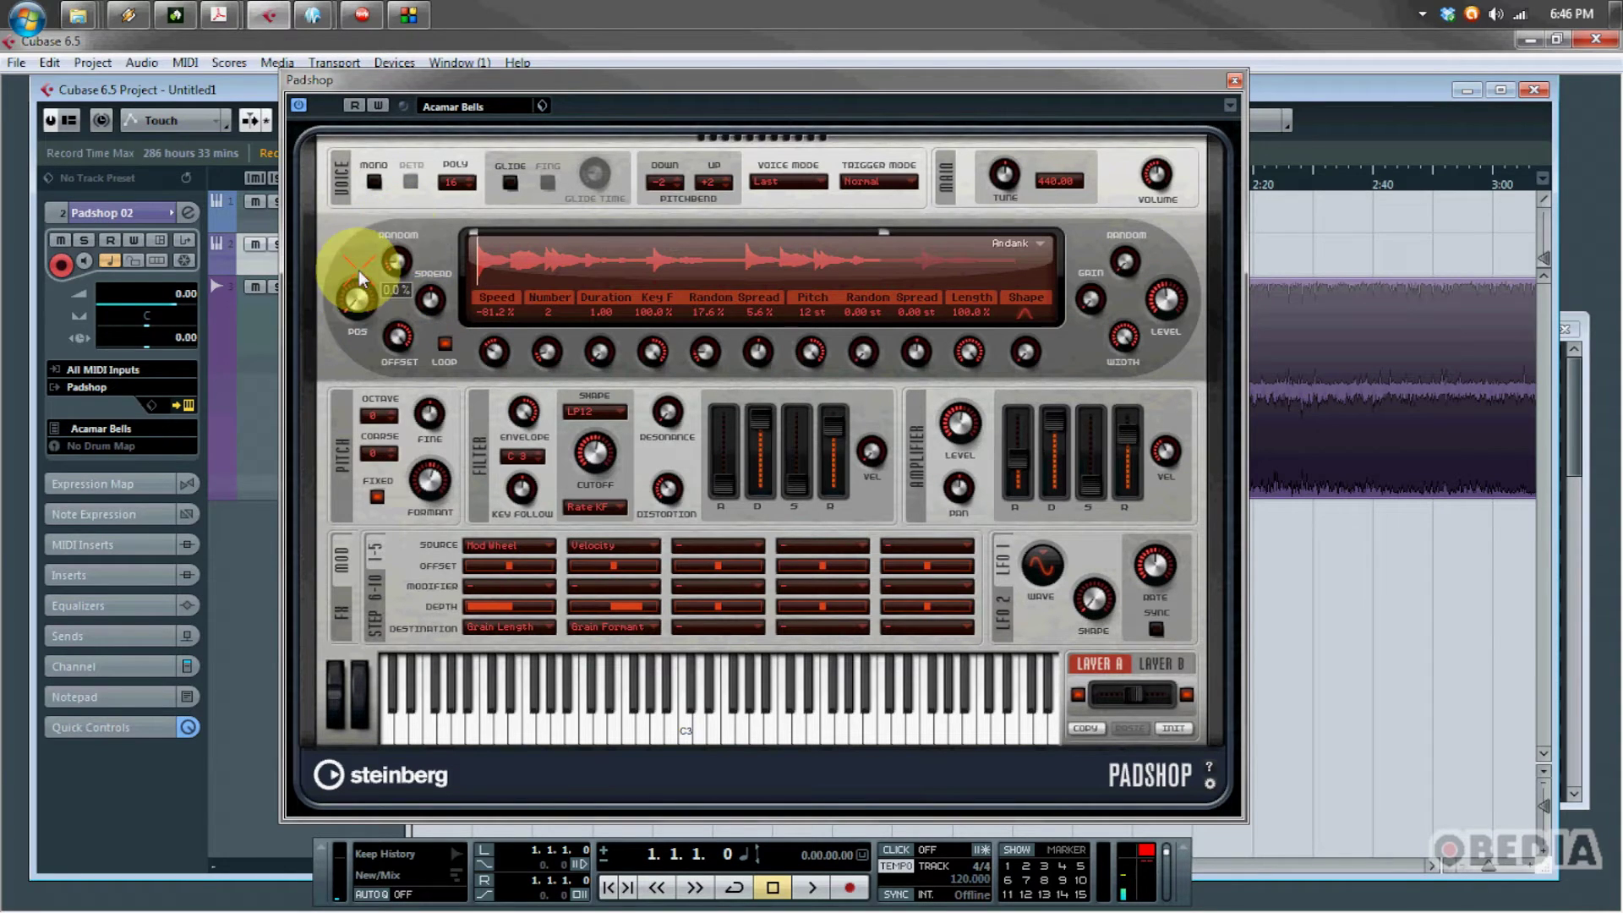
drag(359, 279, 373, 246)
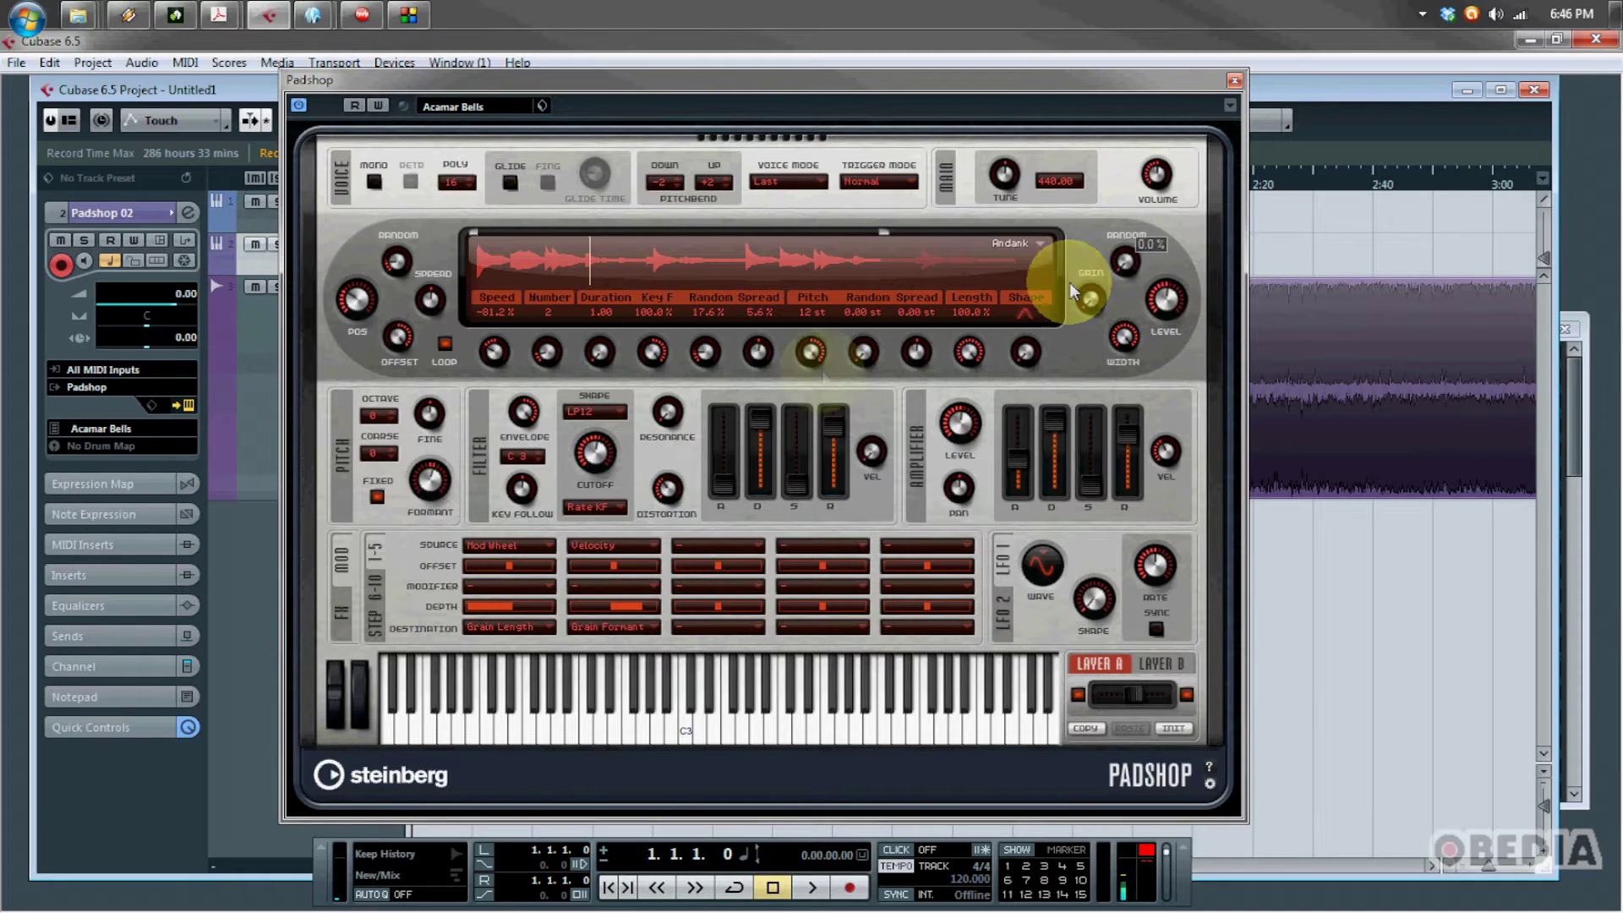
Lower the grain Key F amount and raise the grain Pos to about 33.5%
drag(645, 351, 653, 372)
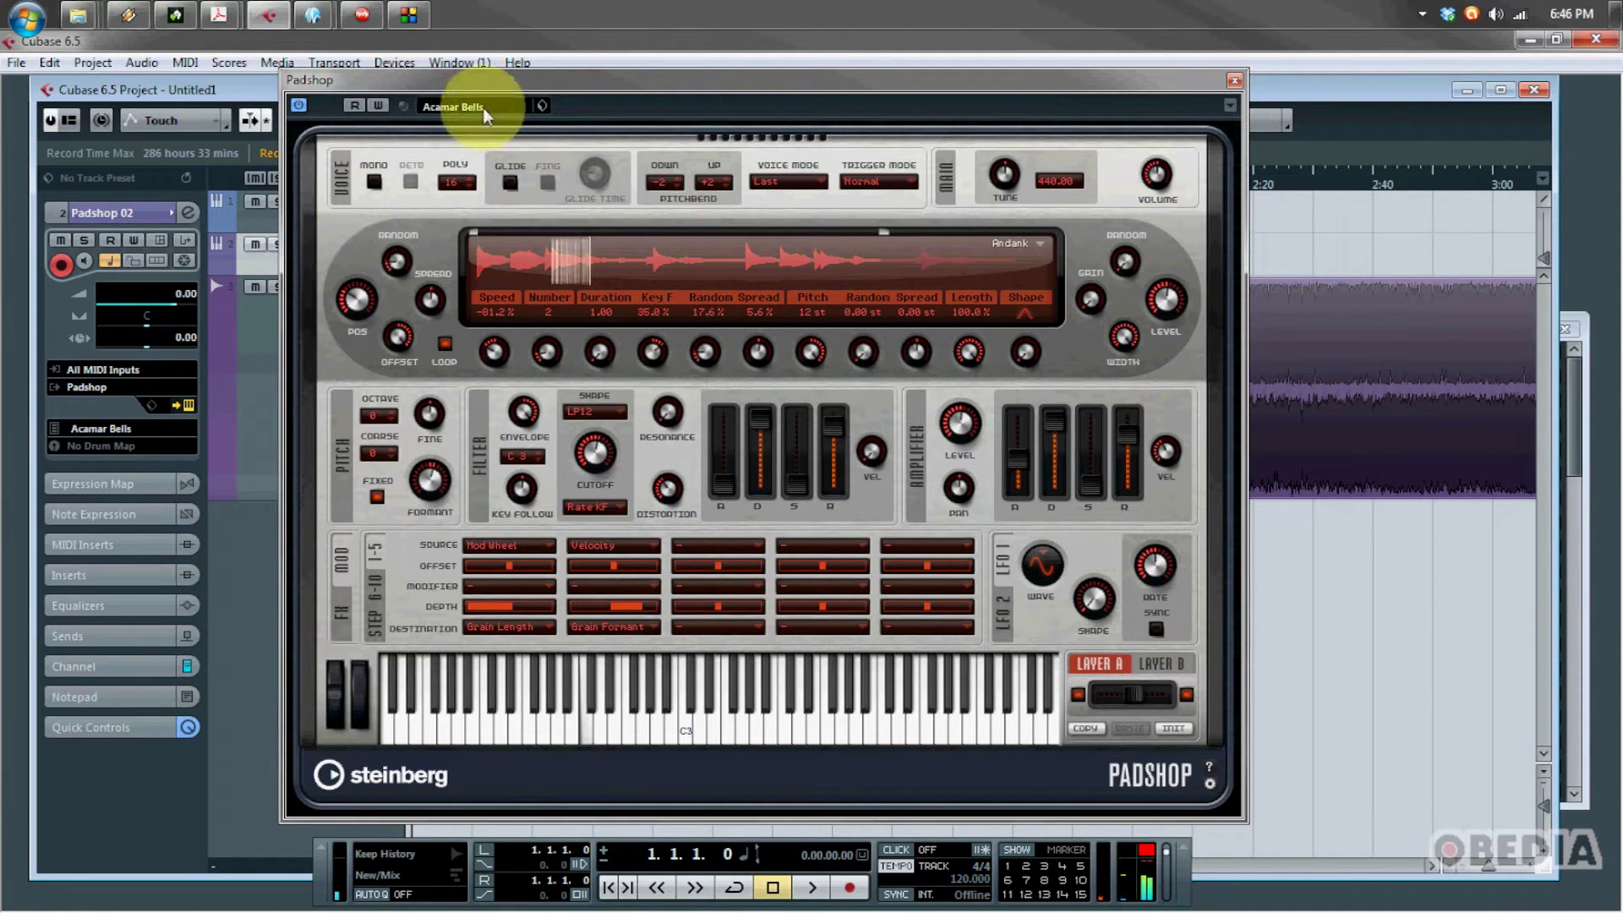
drag(373, 306, 394, 359)
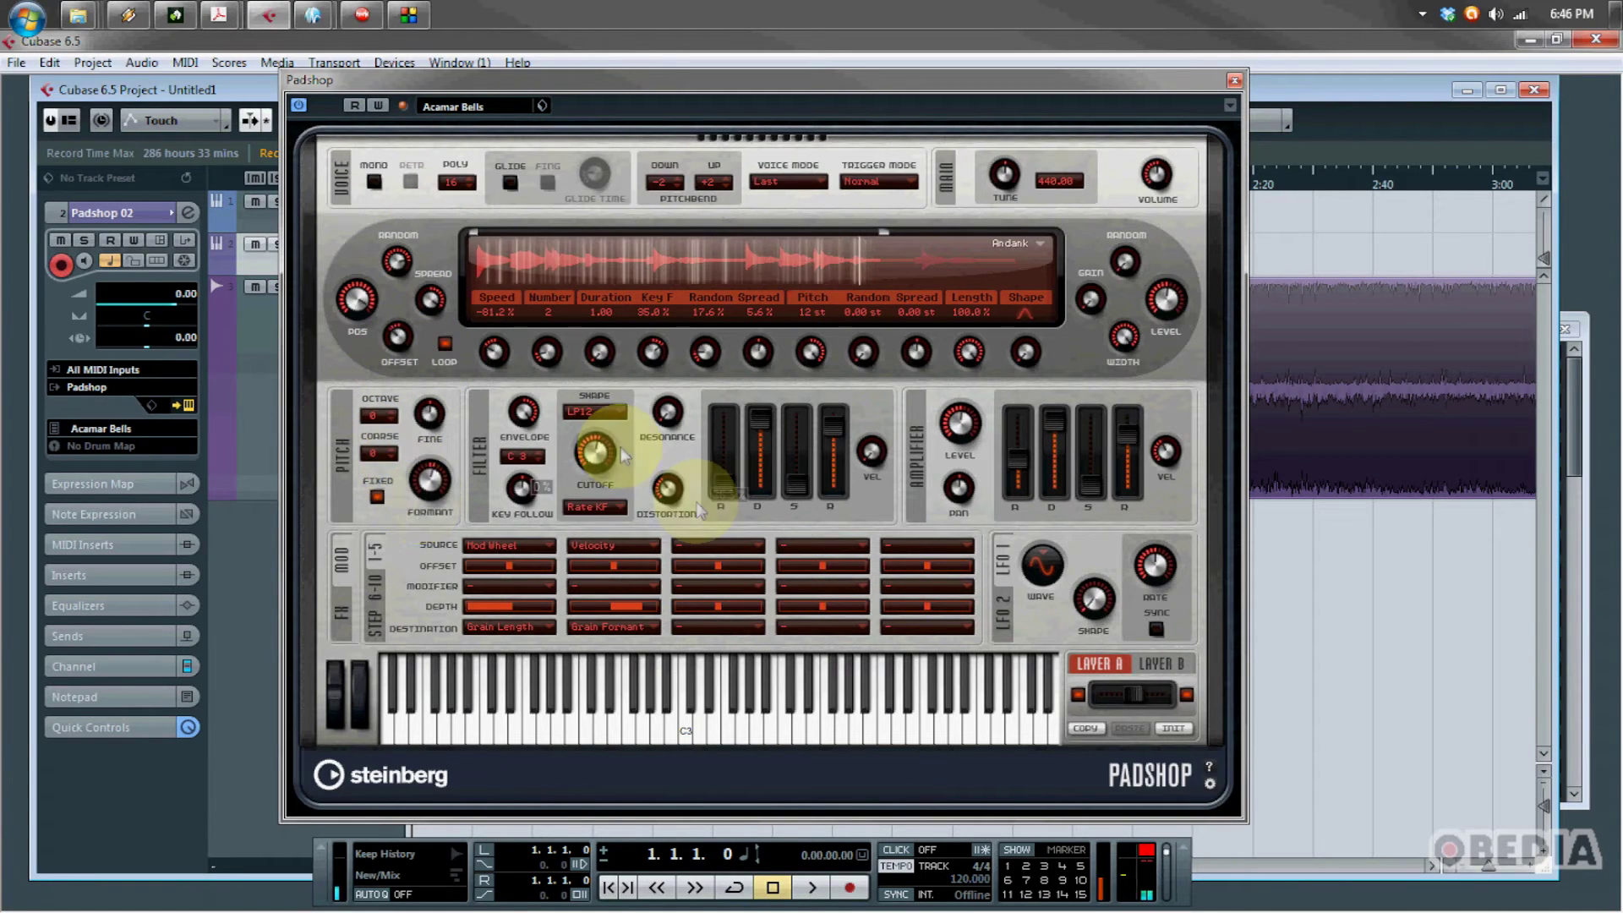
Scroll Padshop's preset Results list and load the Digital Vox preset
click(494, 103)
scroll(556, 340, down, 4)
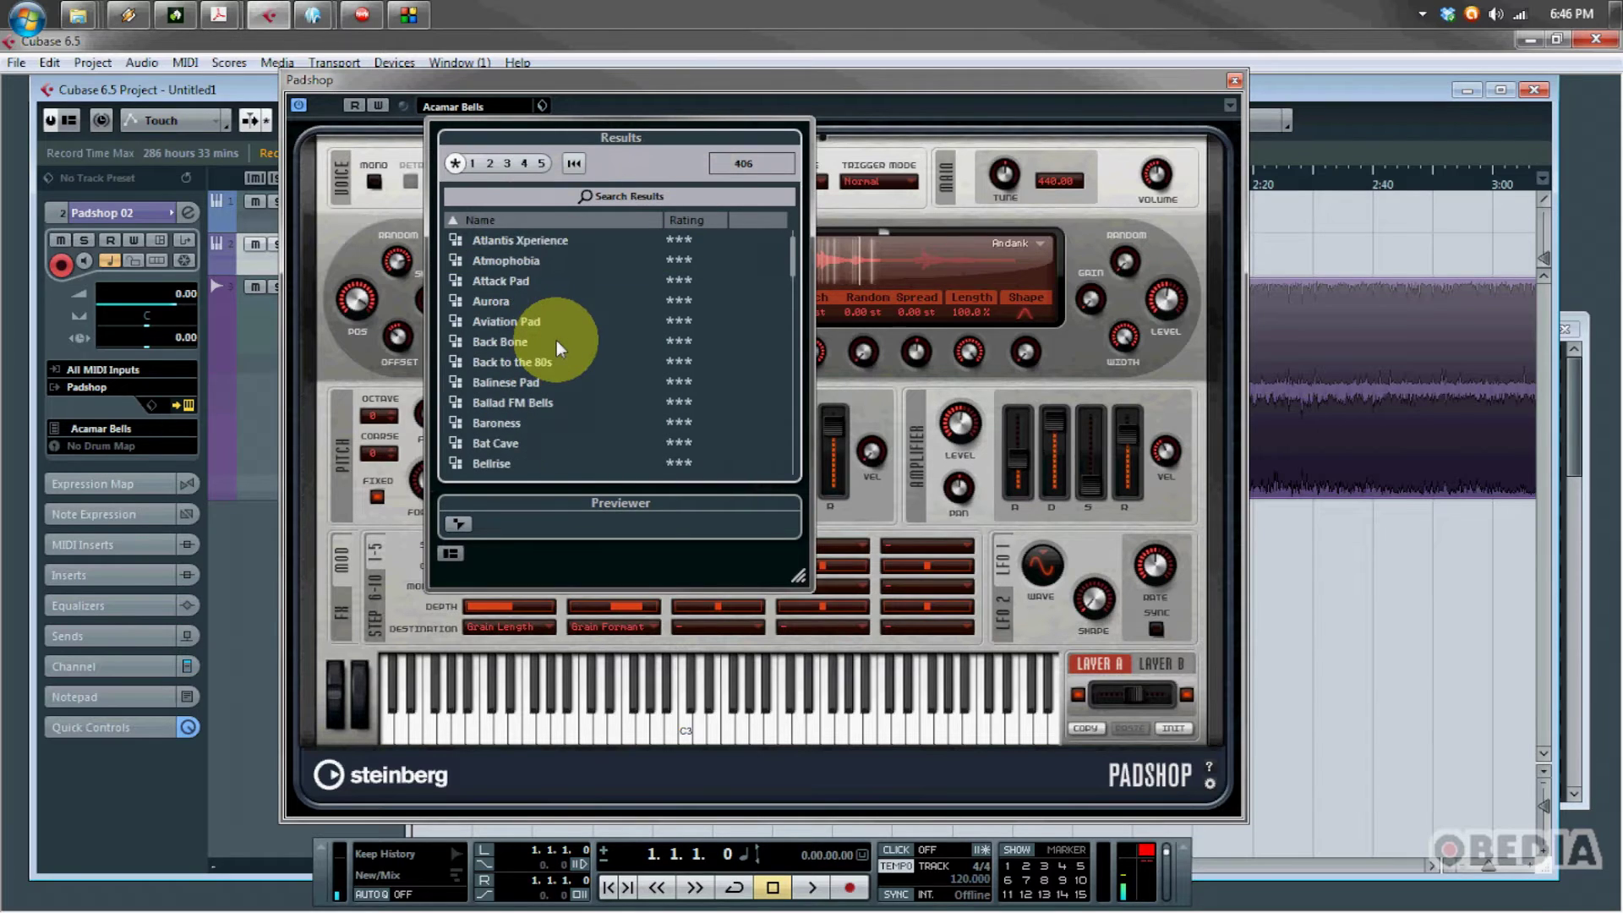
scroll(556, 340, down, 20)
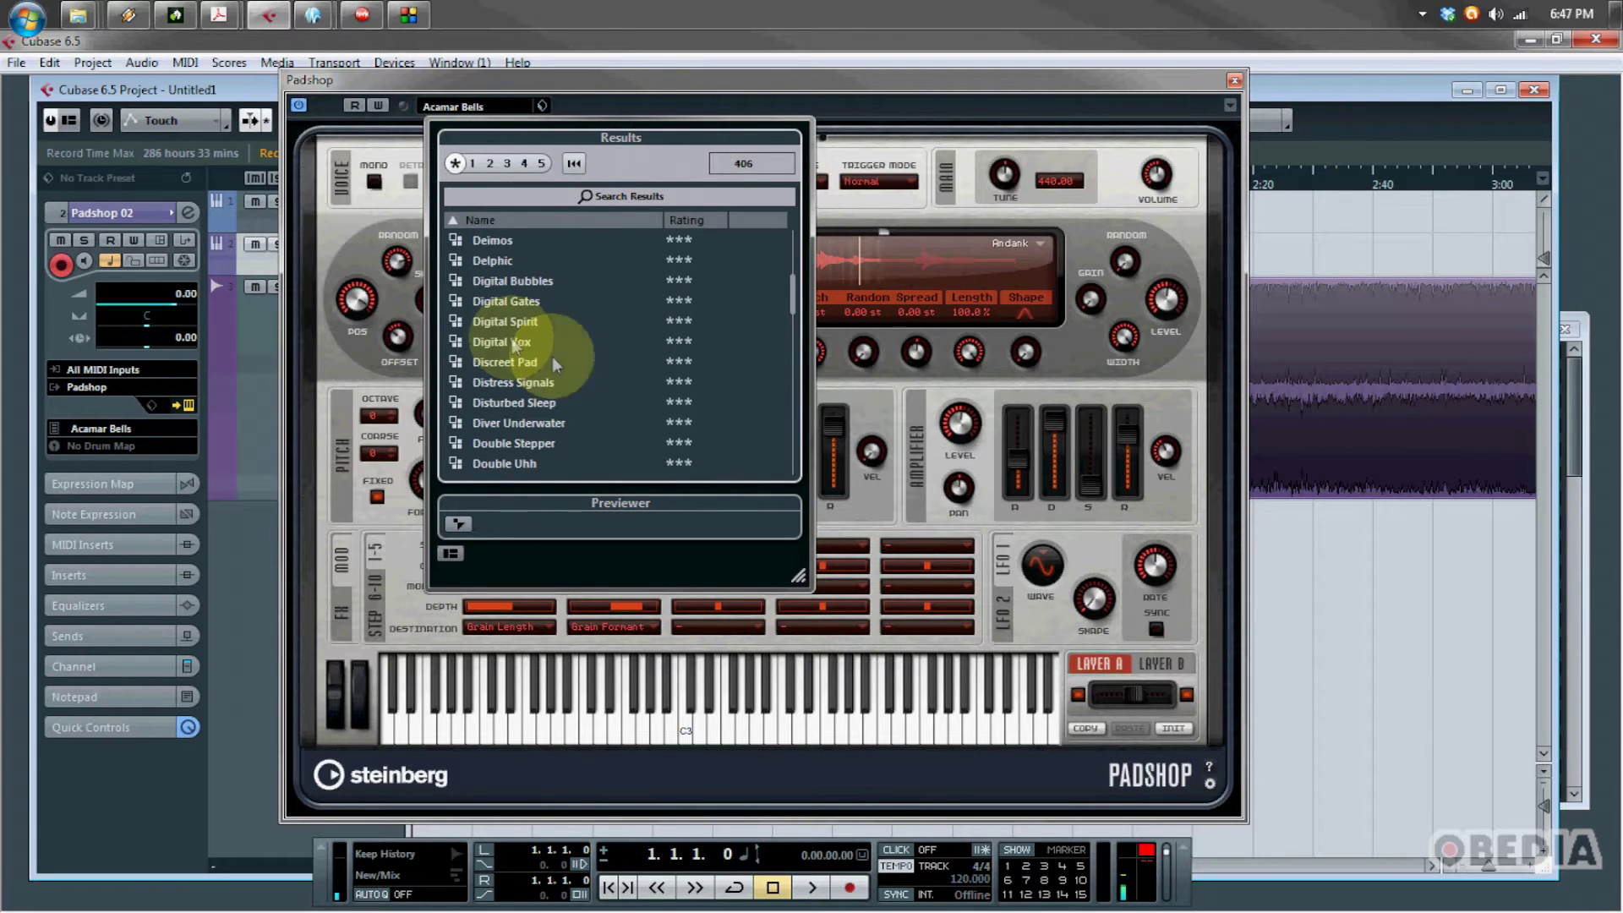
double_click(511, 340)
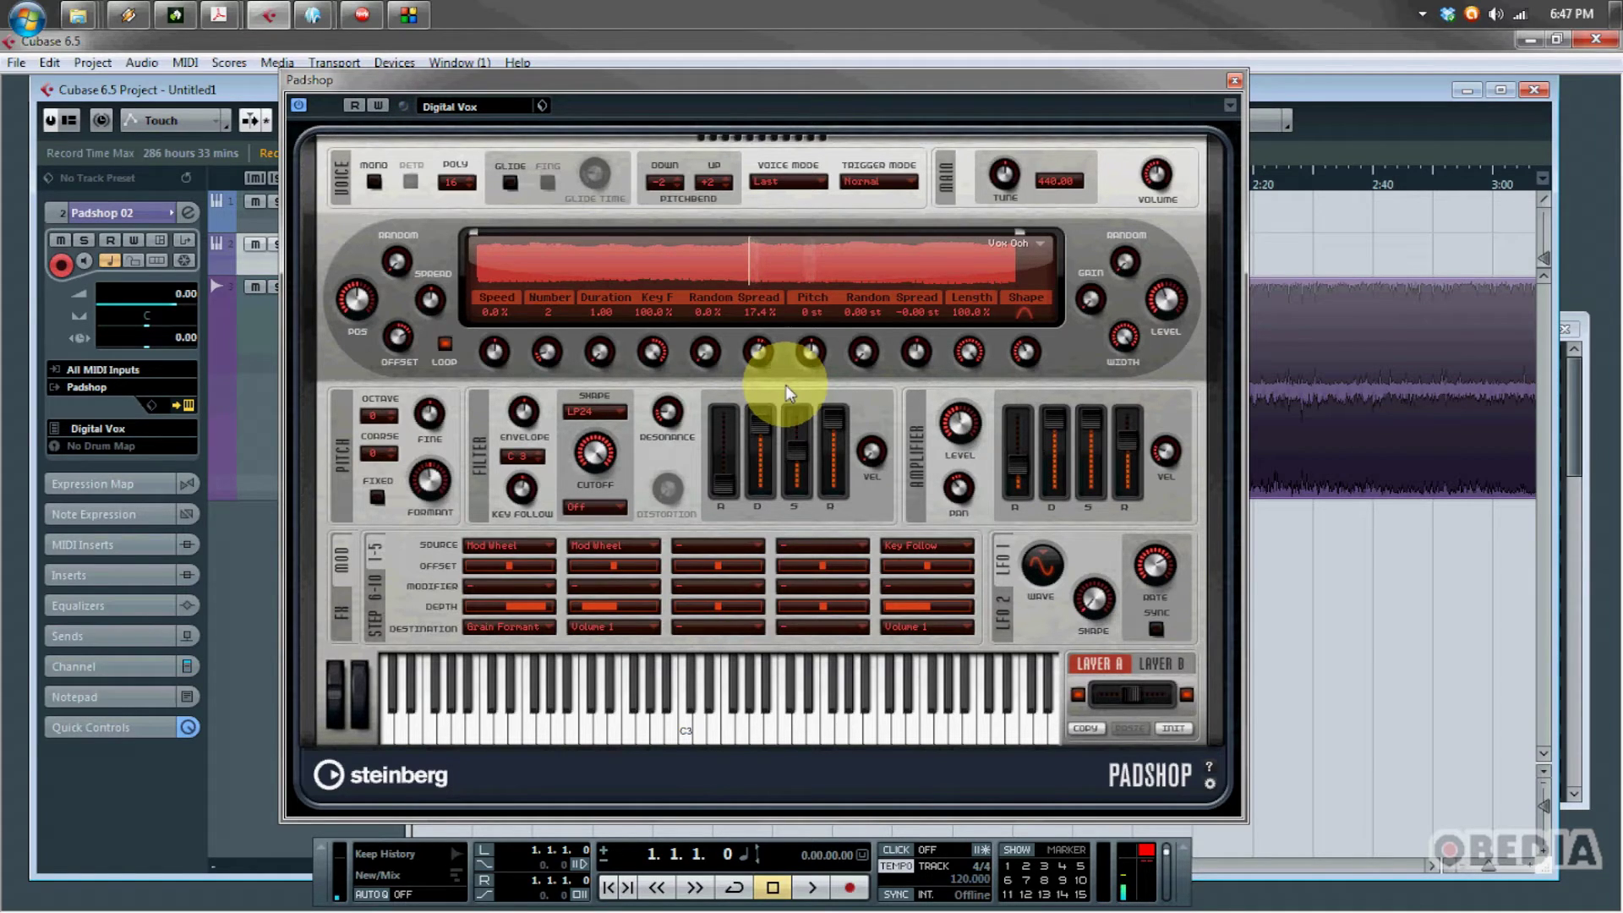
Shift the Padshop window slightly right by its title bar in a few small moves
drag(701, 74, 697, 71)
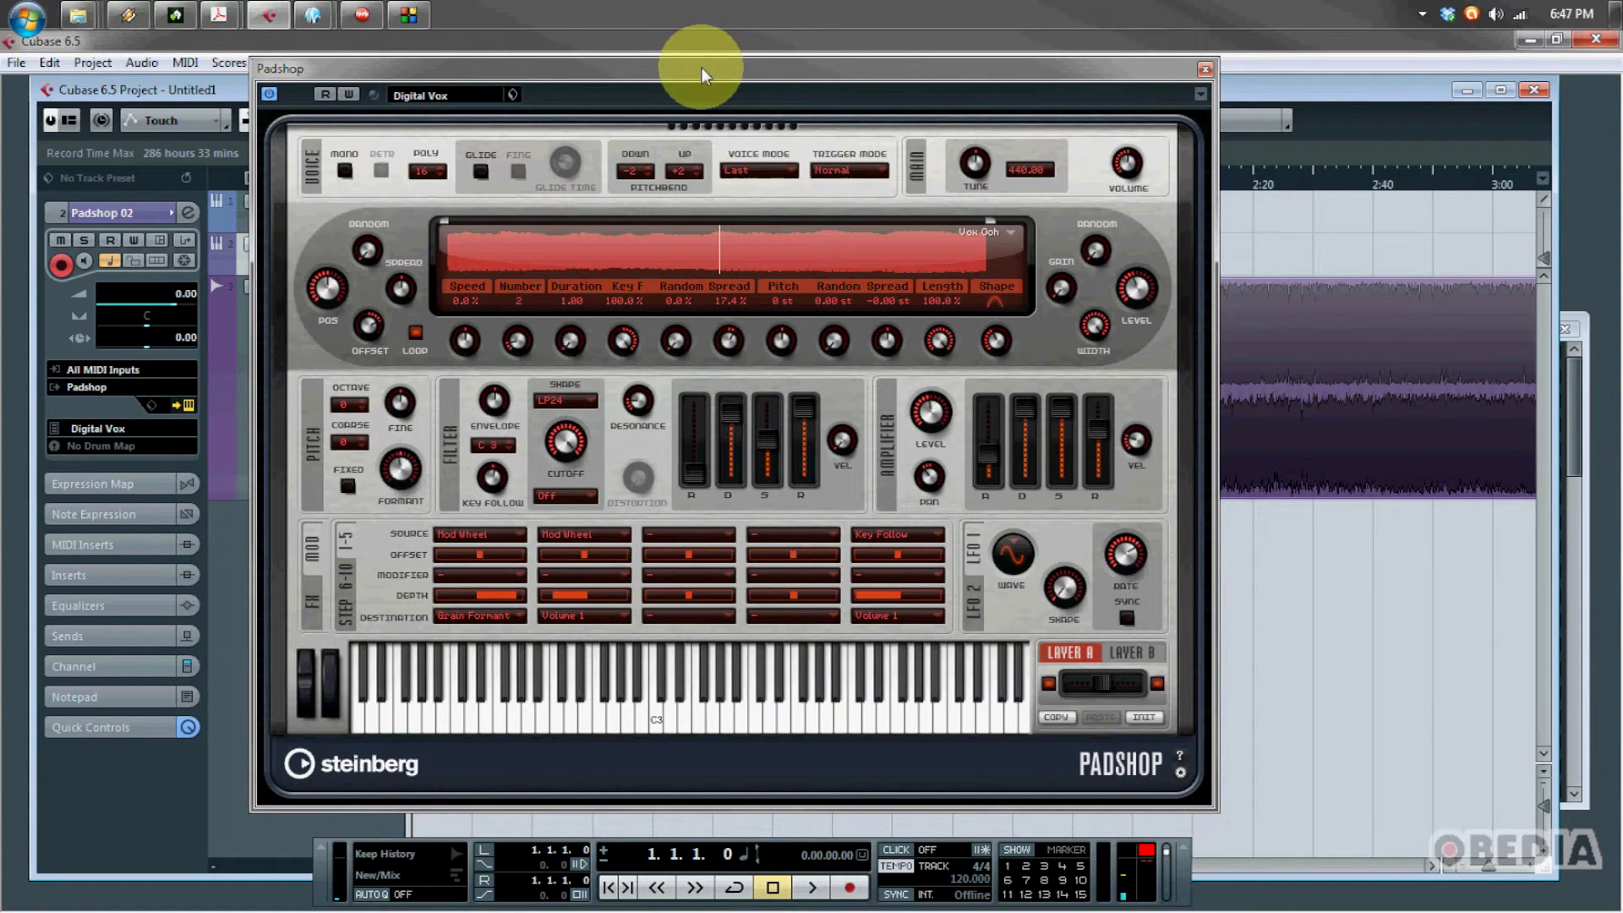
drag(700, 68, 717, 70)
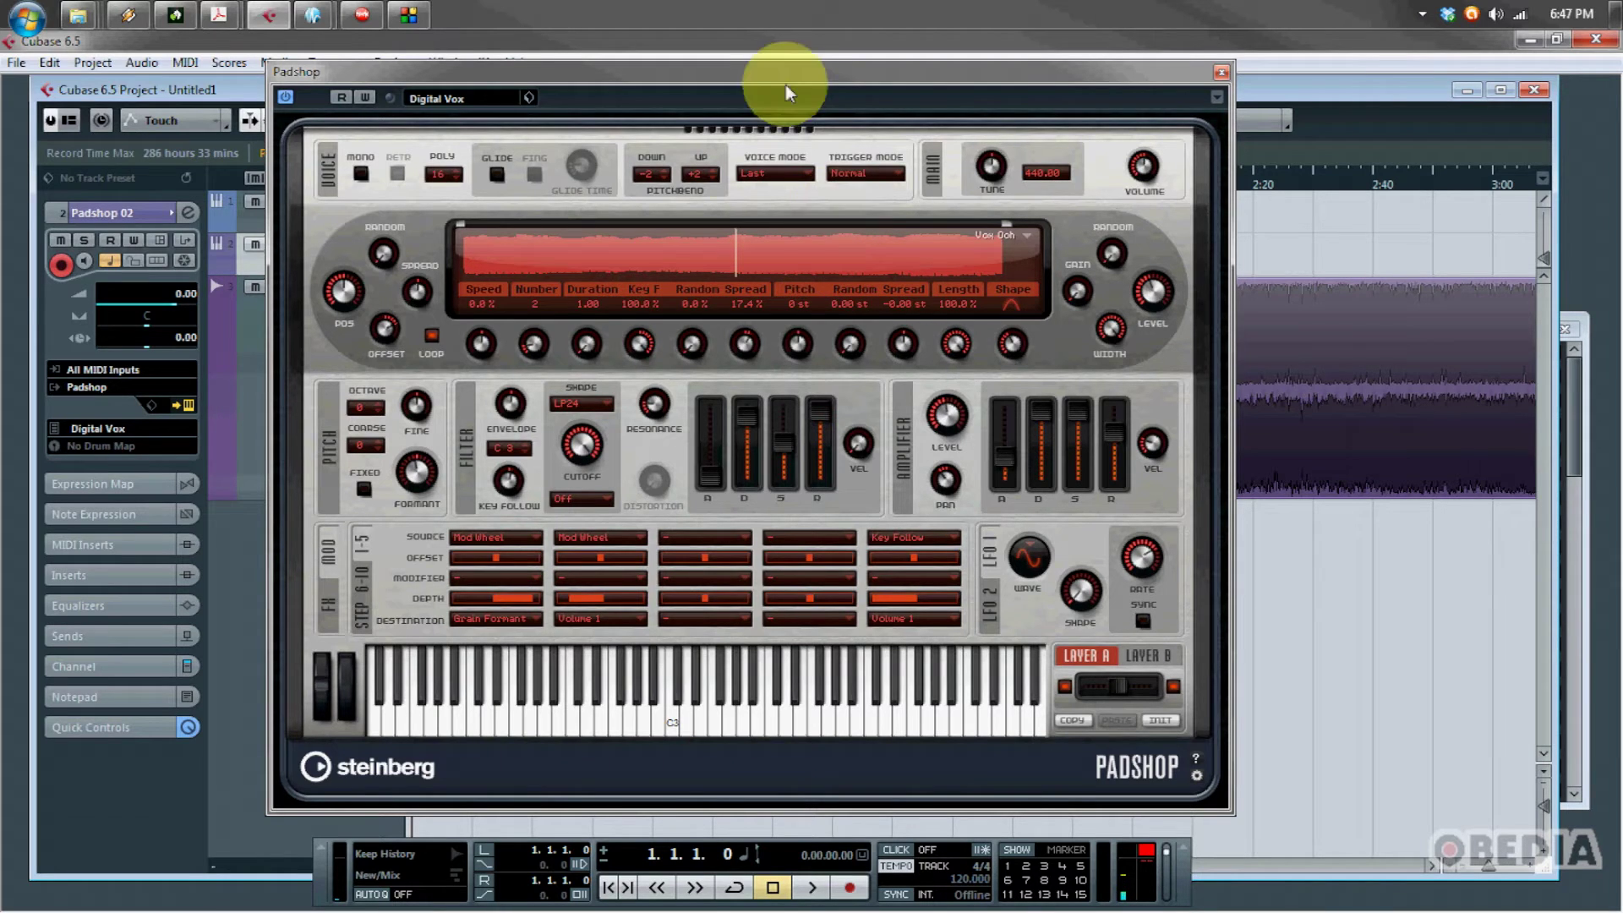
drag(770, 73, 790, 69)
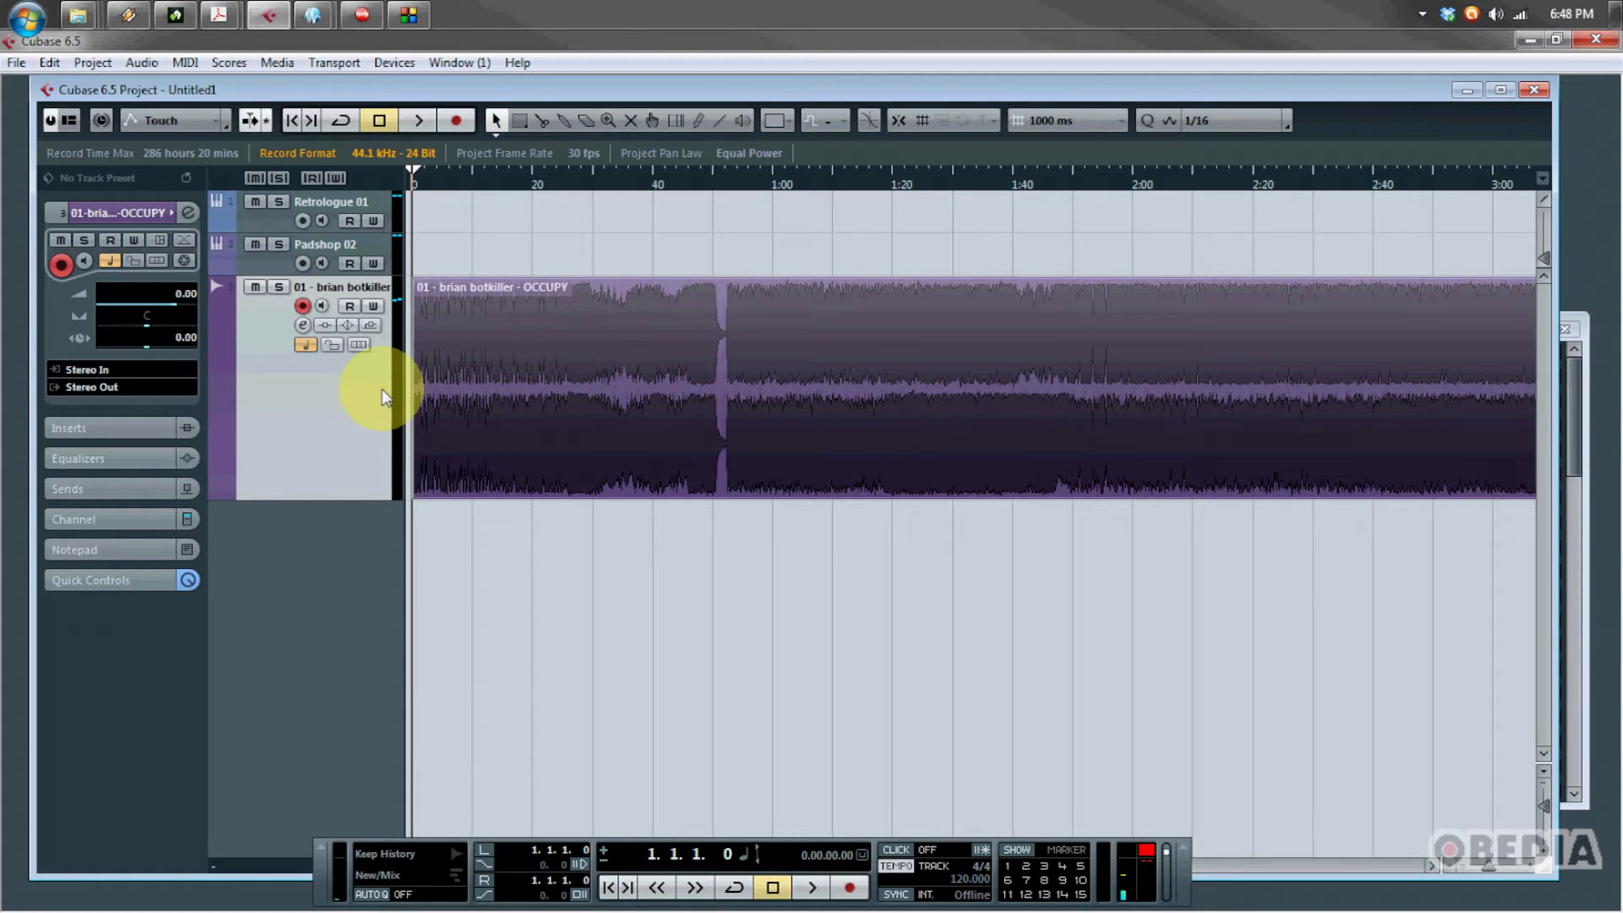
Open the OCCUPY track's channel settings and load DJ-Eq into insert slot 1, repositioning both windows
click(188, 212)
drag(935, 219, 673, 221)
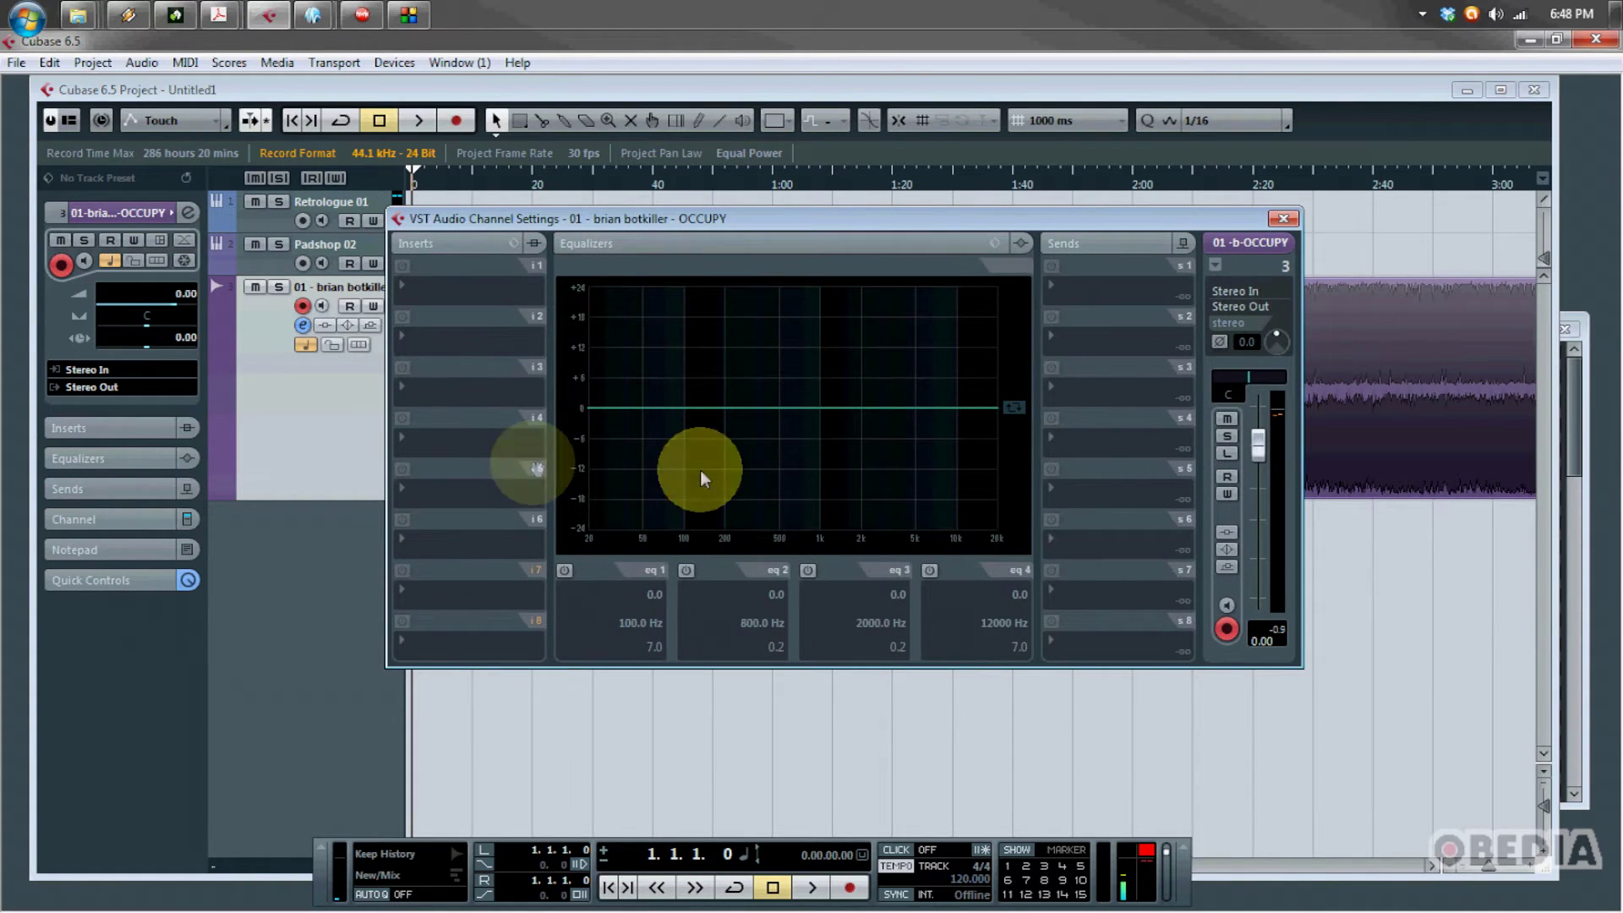
click(456, 292)
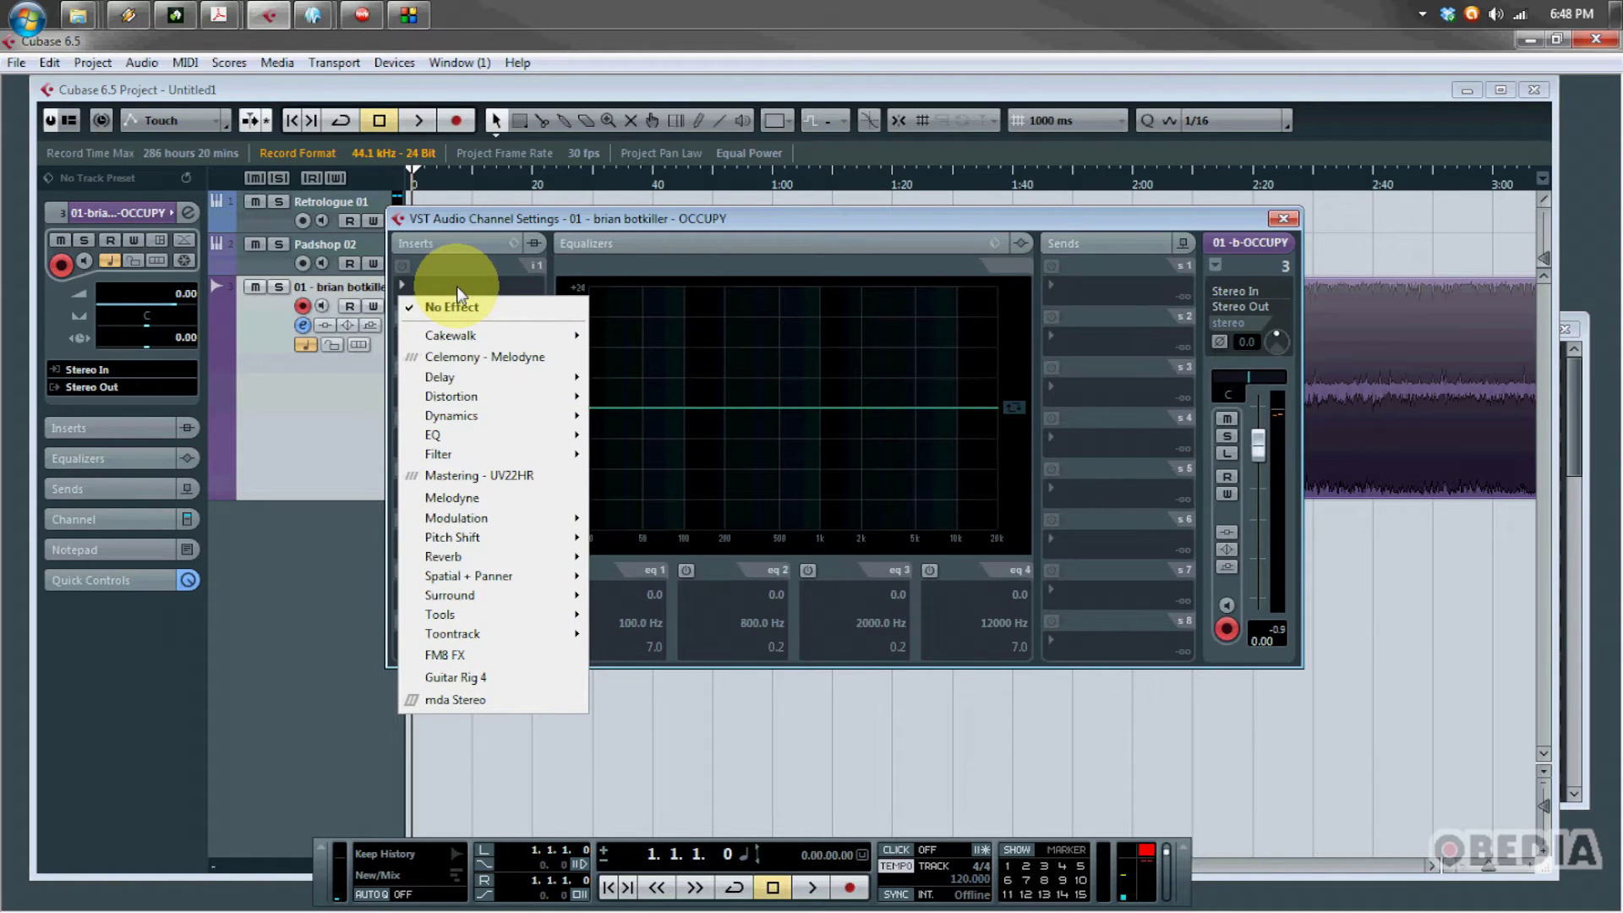
mouse_move(541, 434)
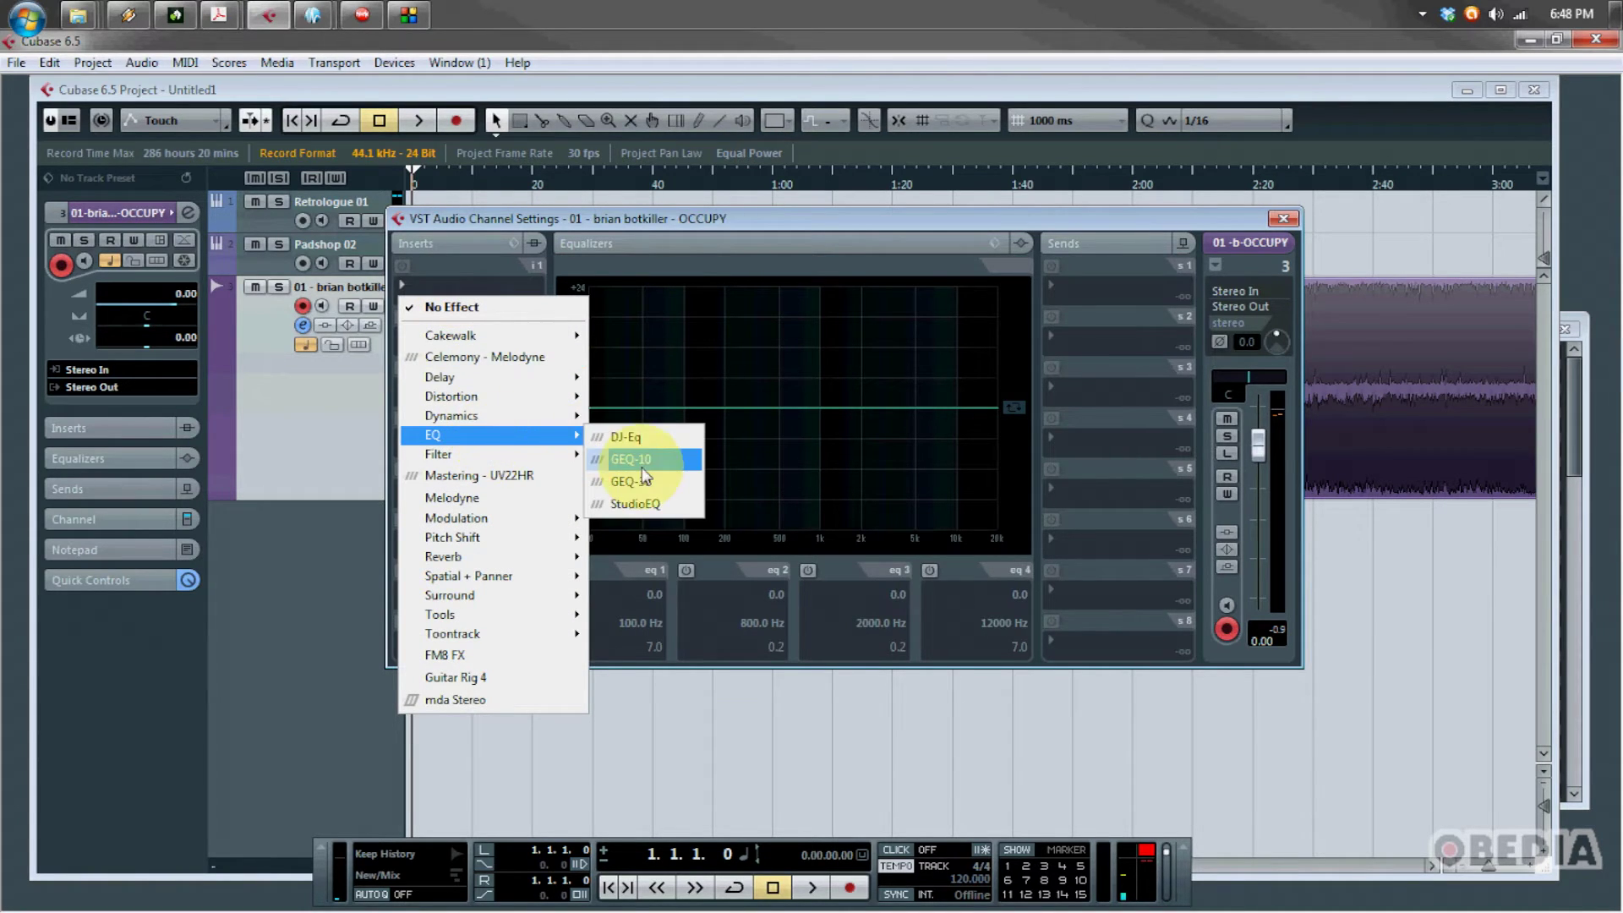
click(651, 438)
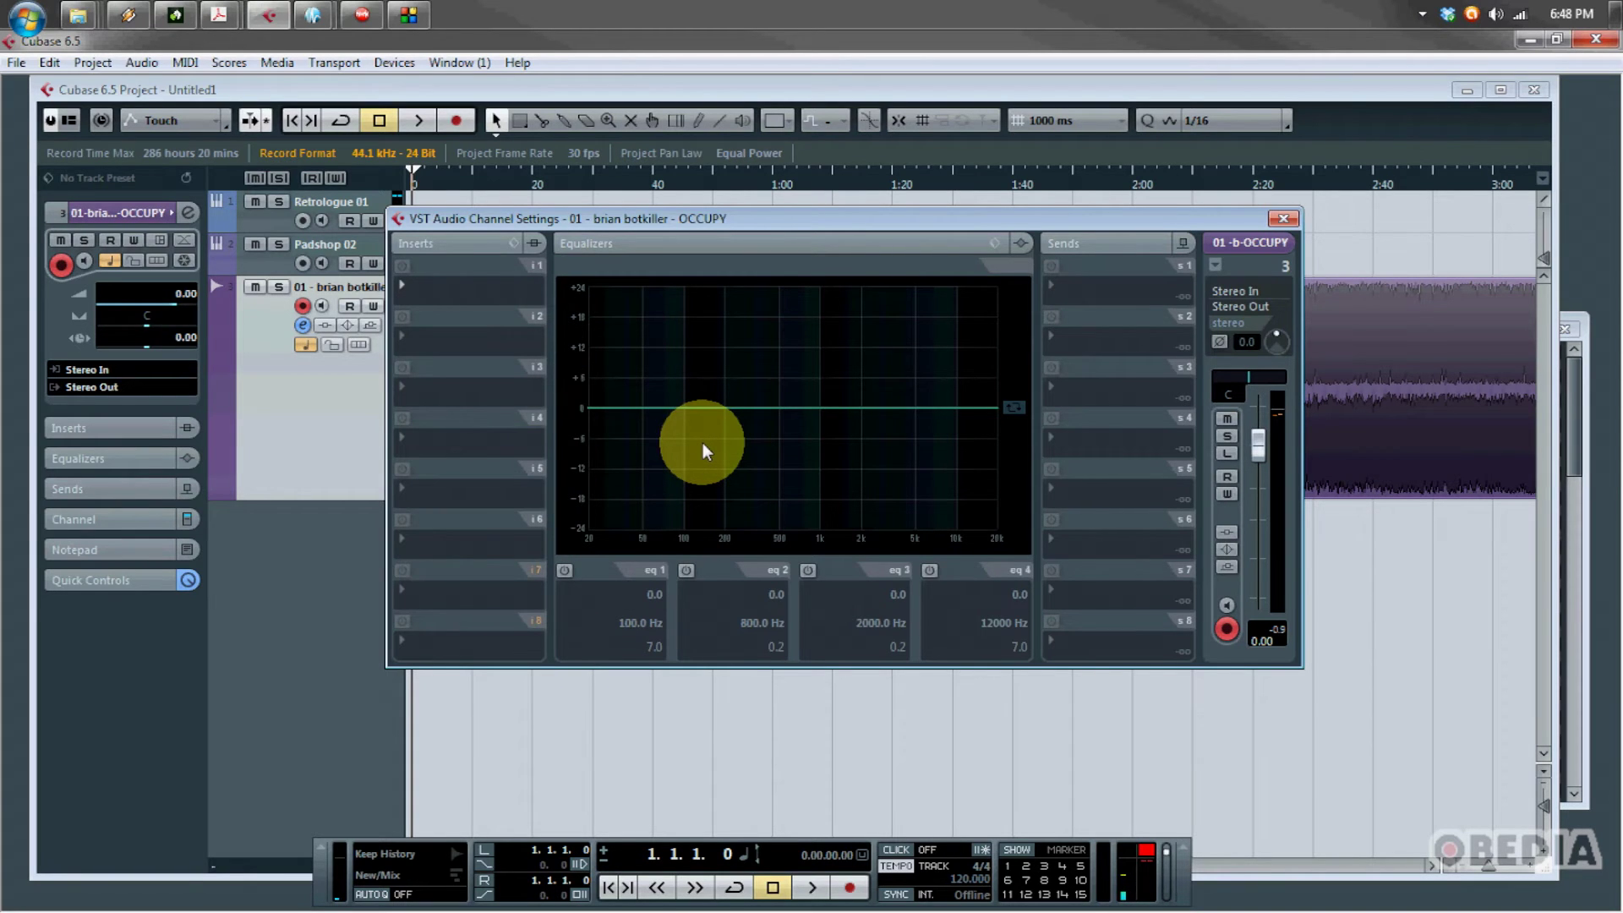
drag(985, 259, 684, 259)
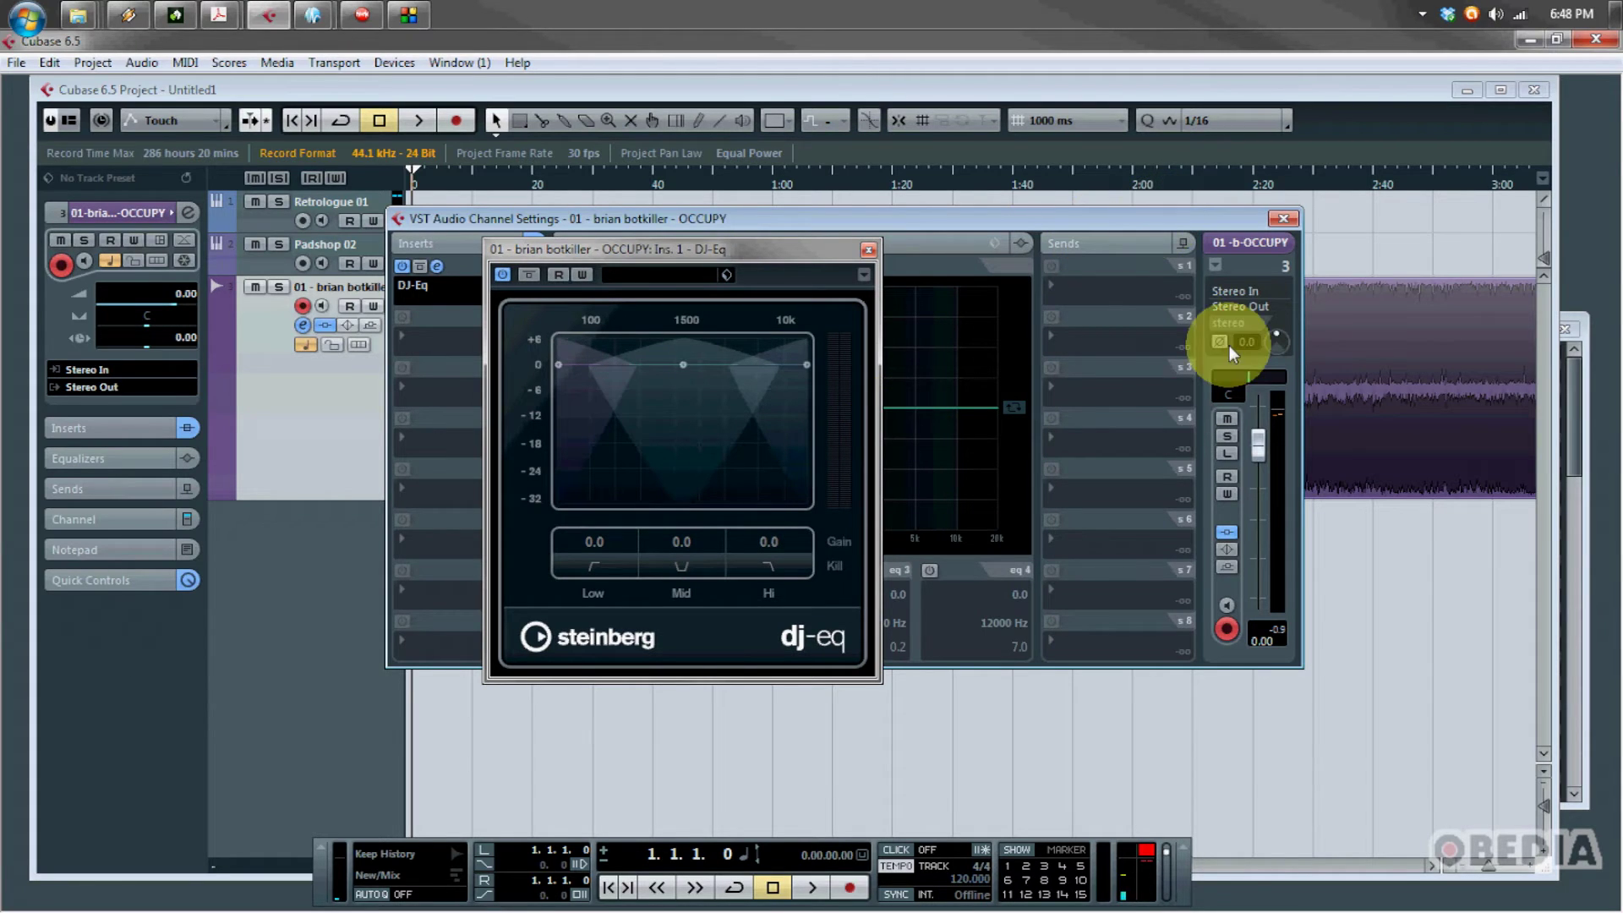
Lower the OCCUPY channel volume to about -7.85 dB, then audition DJ-Eq's Low, Mid and Hi kills once
drag(1258, 428, 1257, 504)
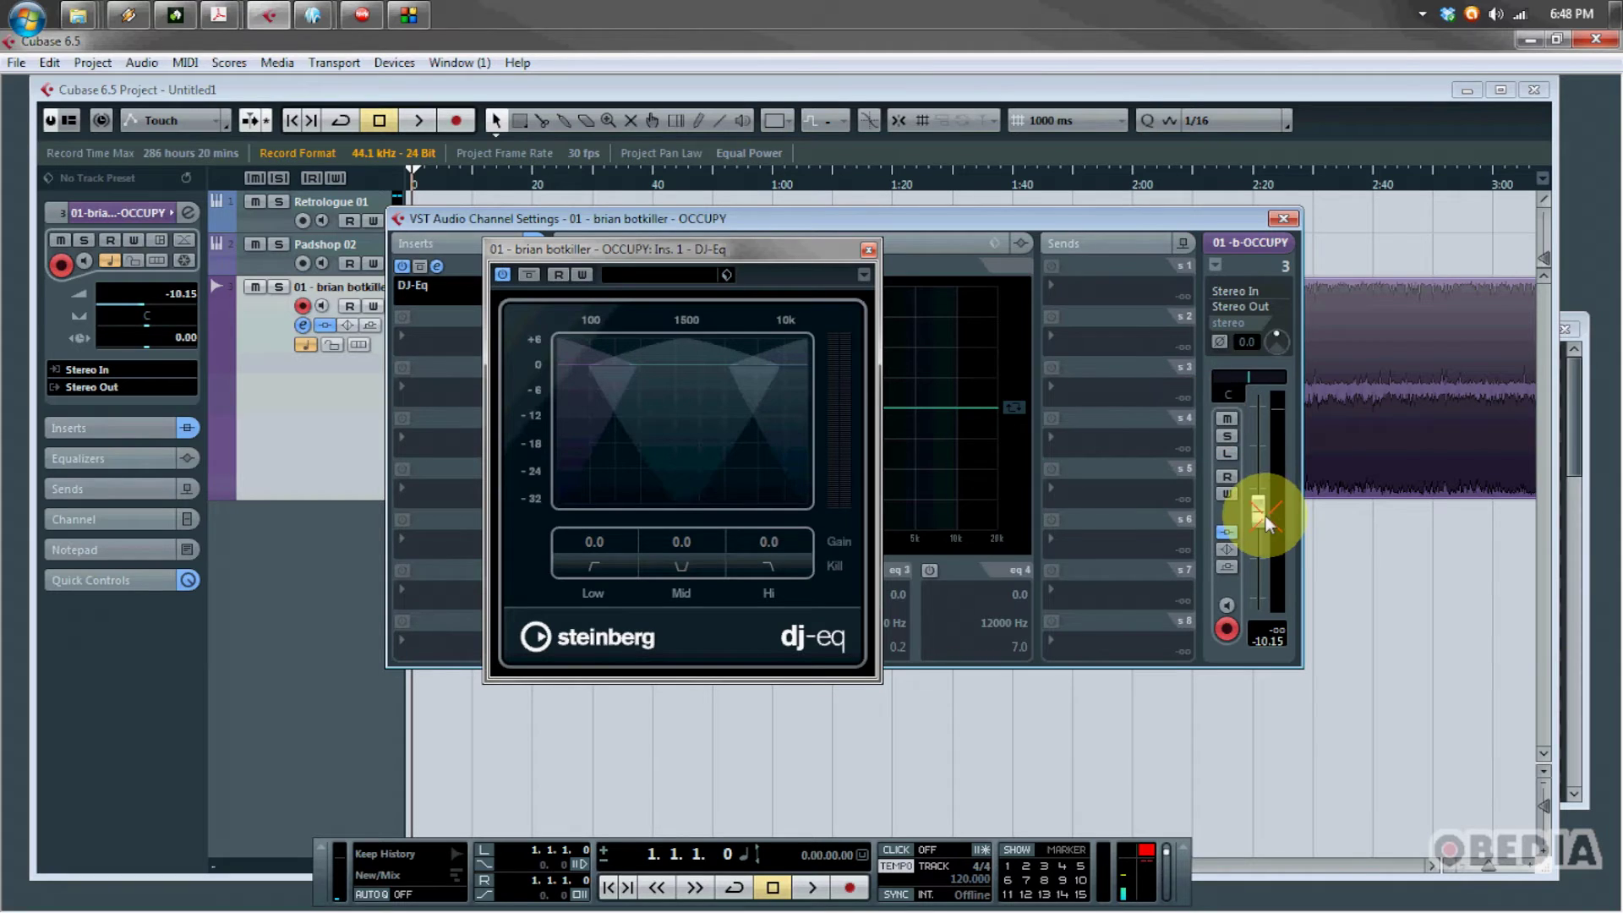
drag(1269, 524, 1267, 511)
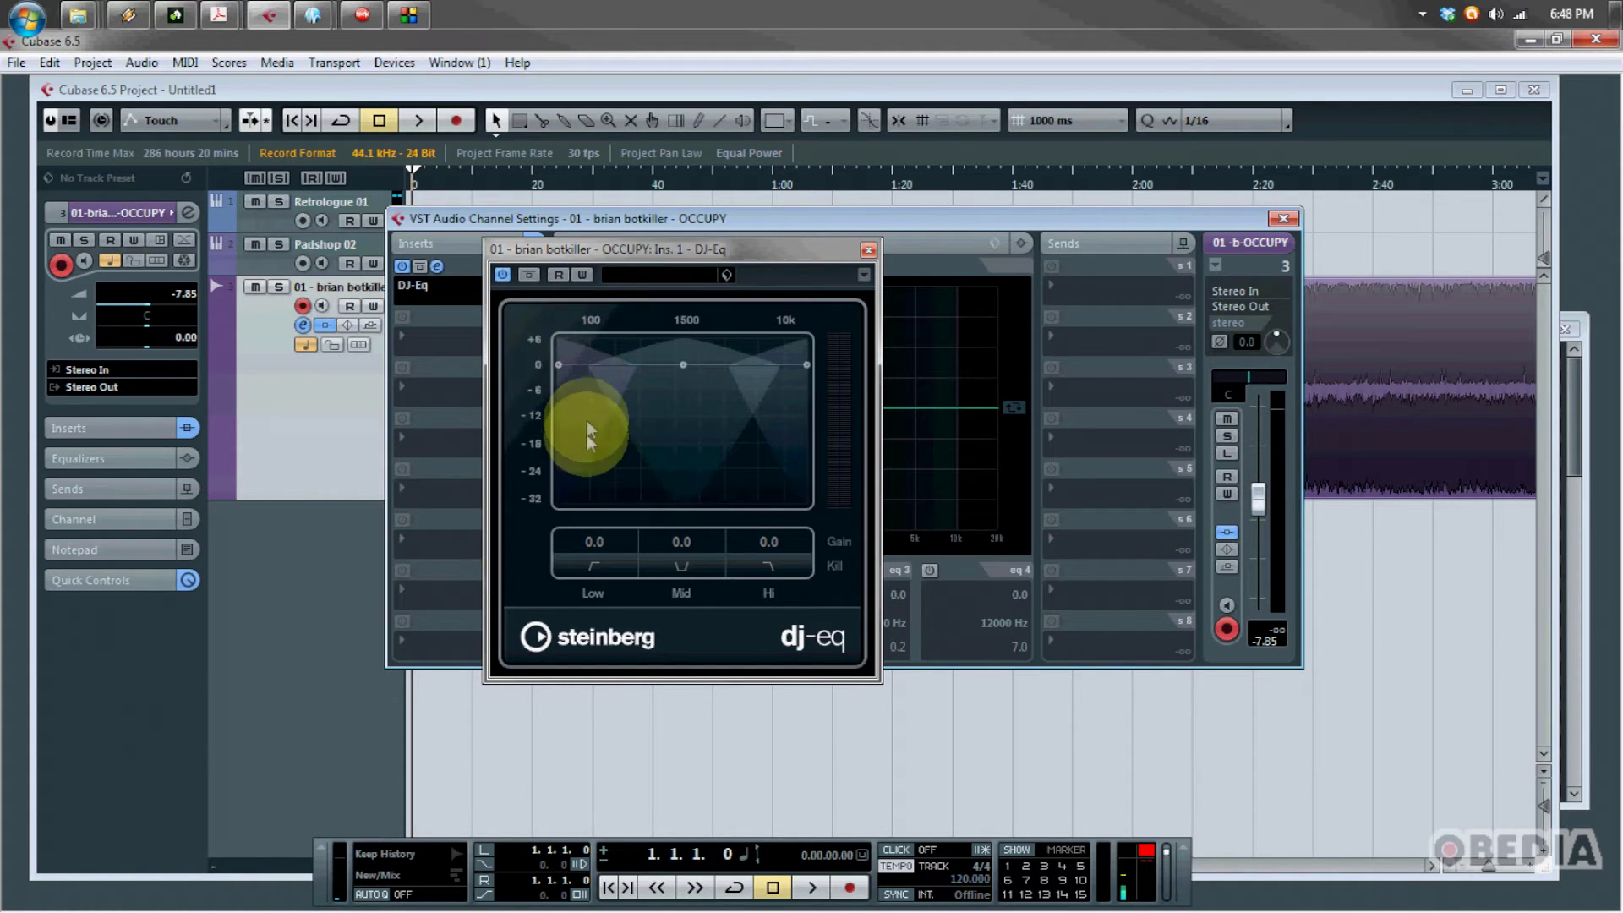
click(602, 561)
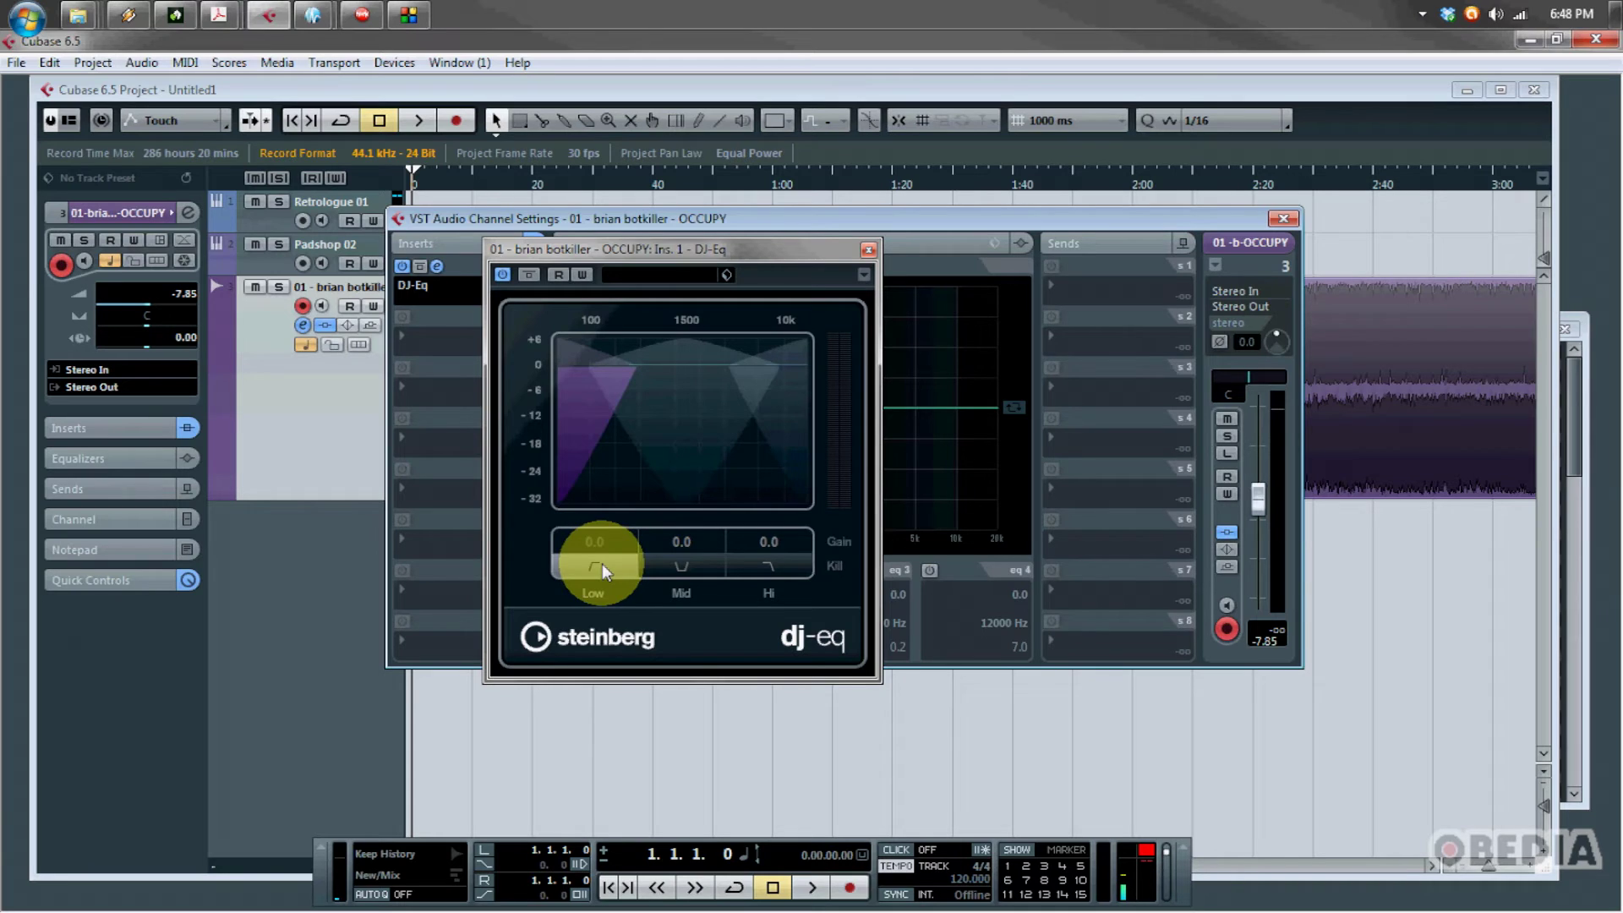
click(602, 563)
click(702, 567)
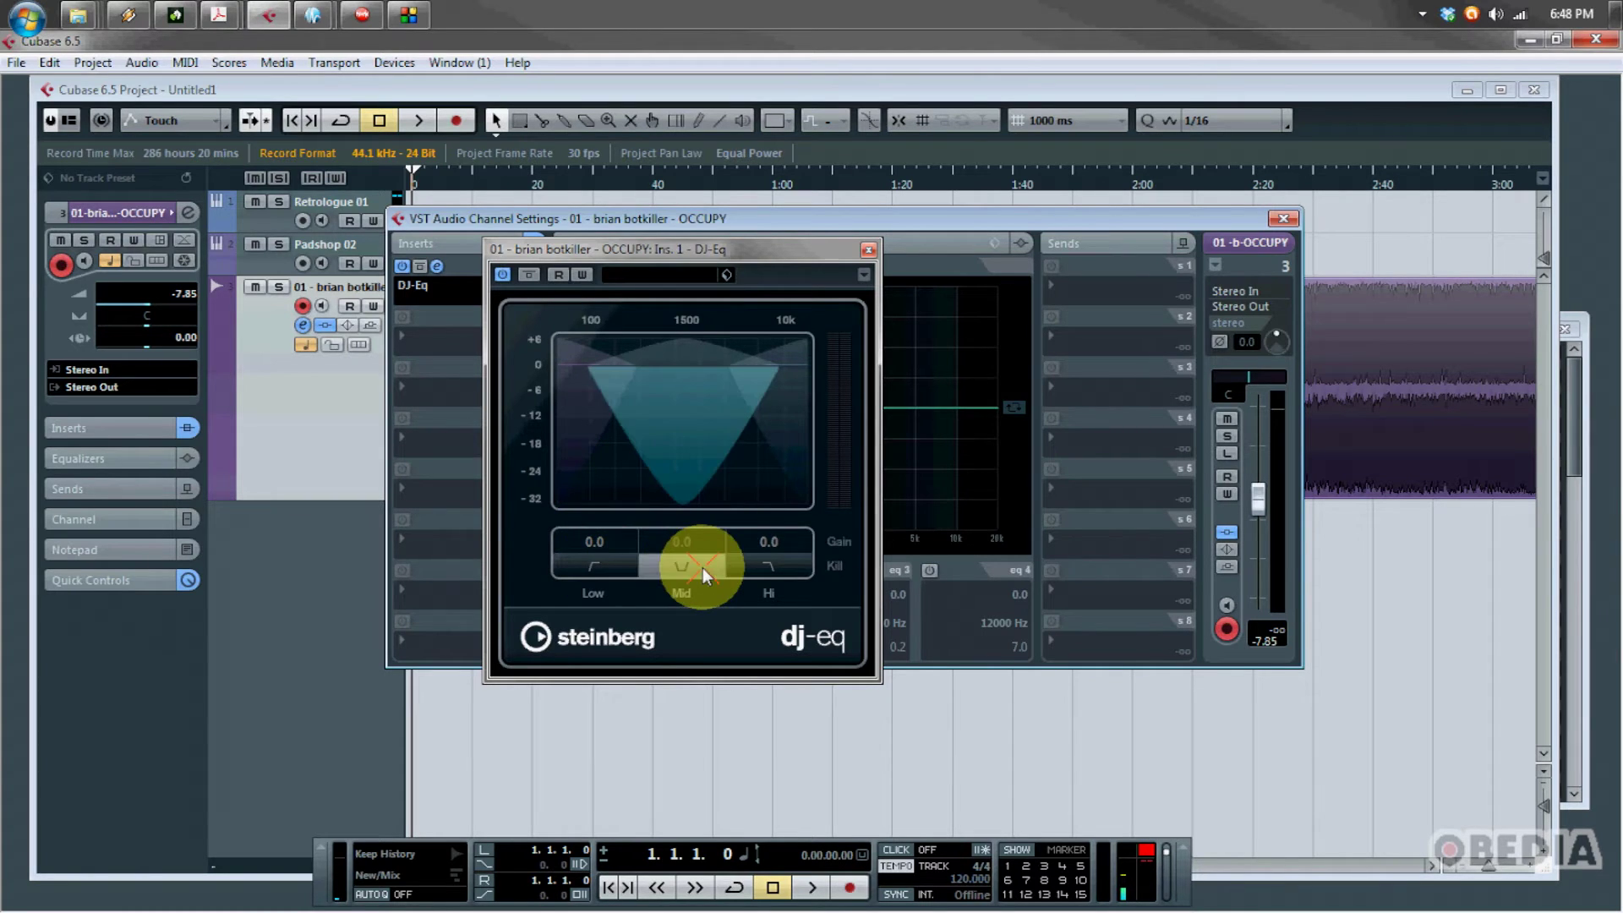
click(703, 567)
click(761, 568)
click(771, 571)
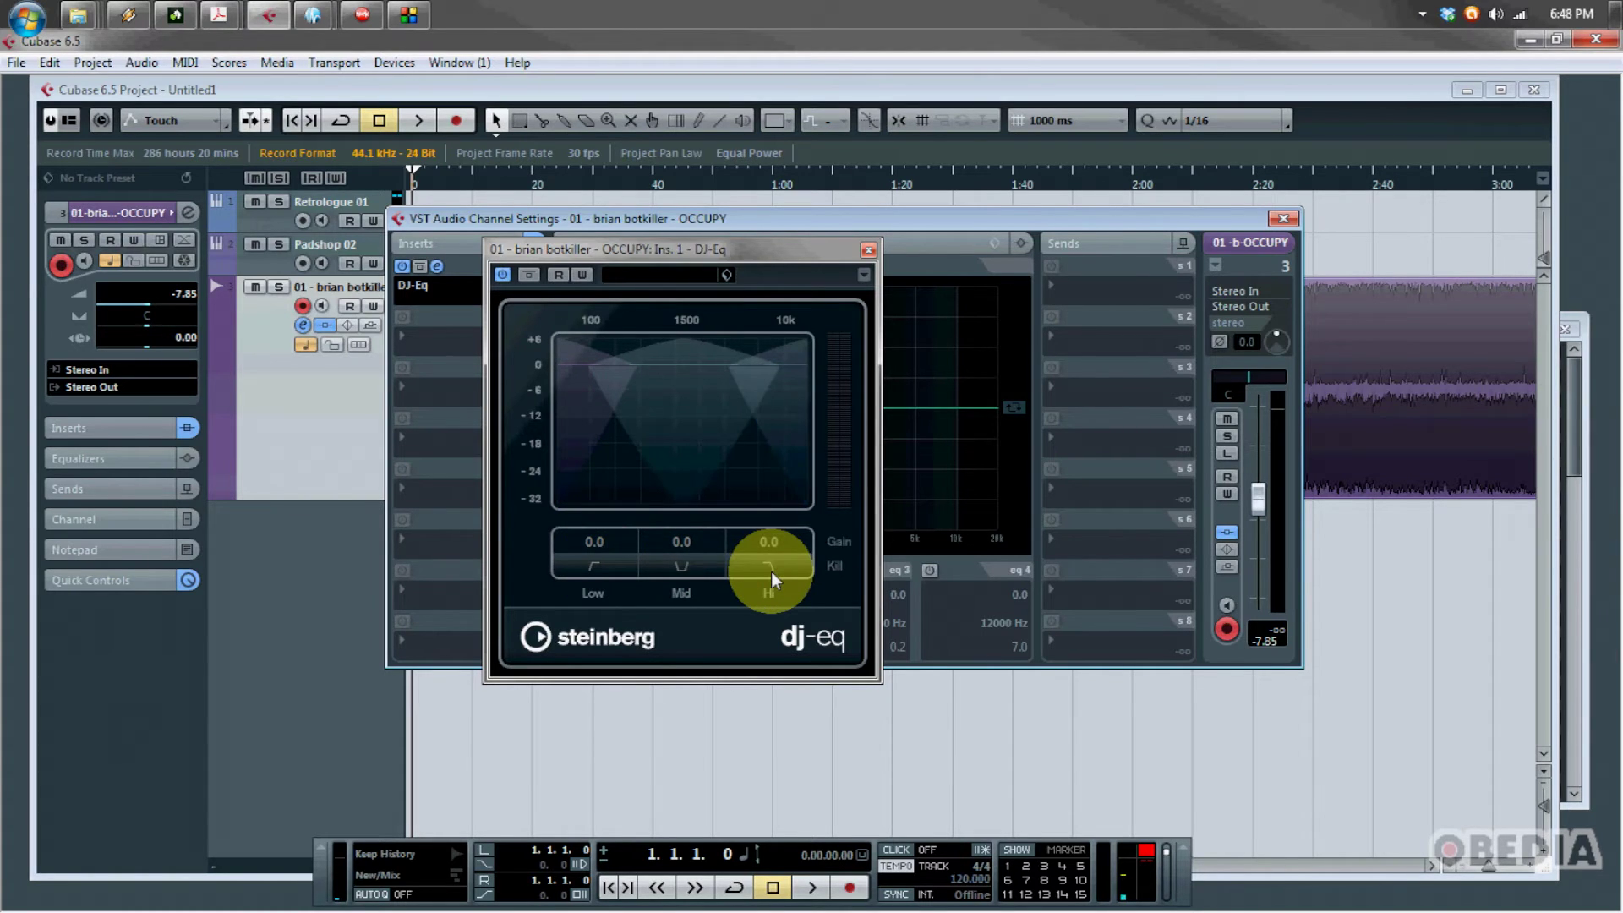
Audition the Hi, Low and Mid kills again, leaving every band restored
click(771, 571)
click(771, 571)
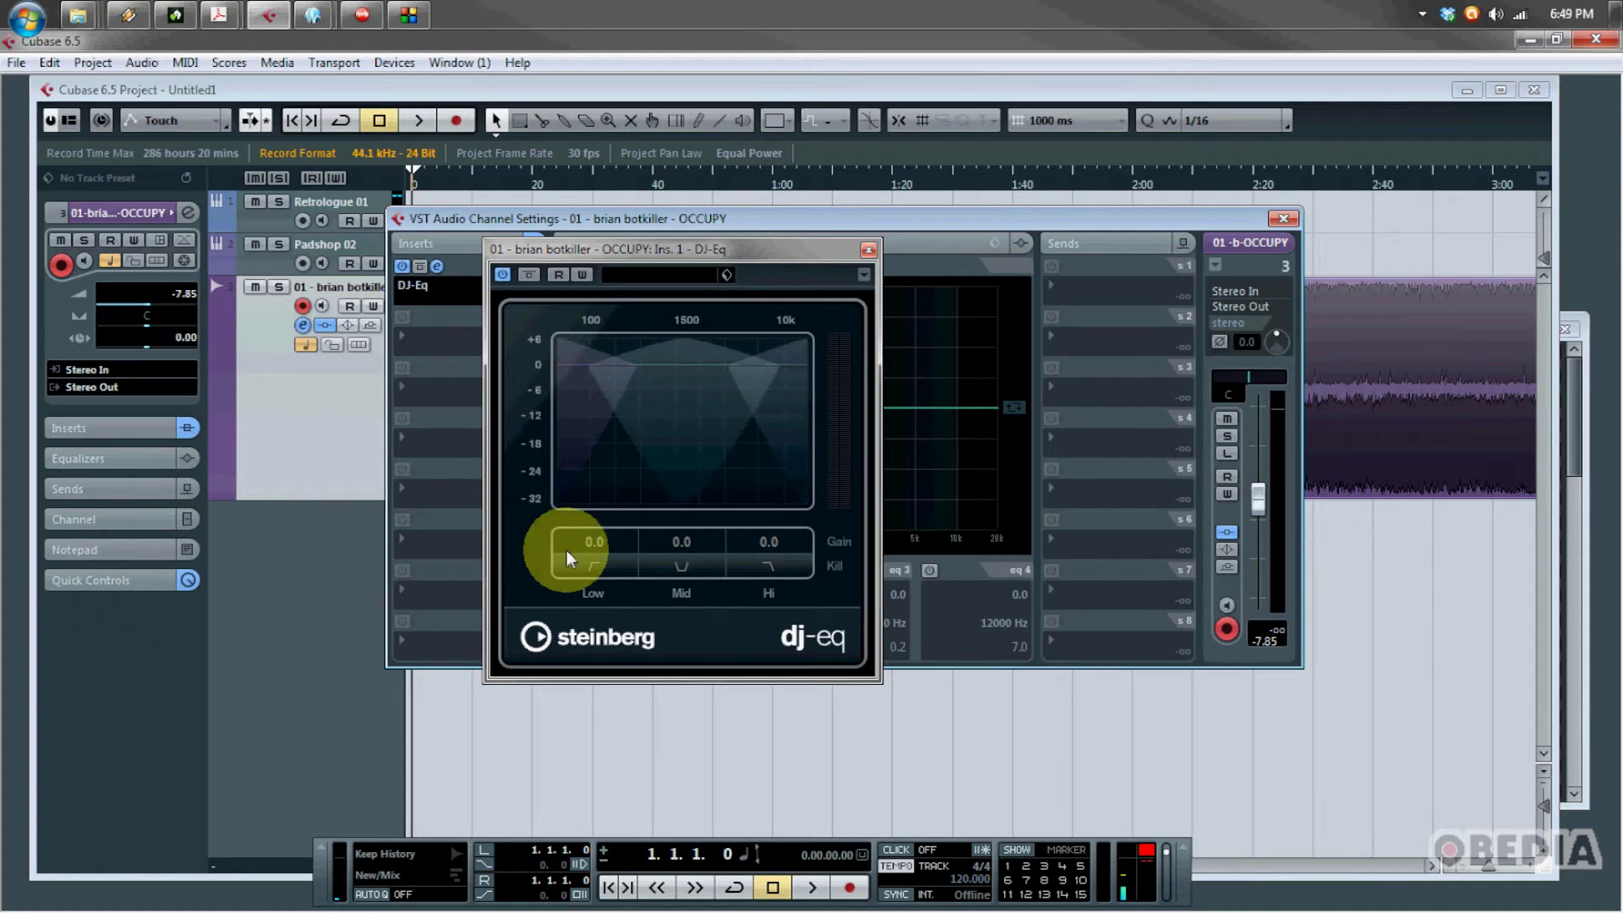
click(592, 564)
click(602, 570)
click(676, 564)
click(676, 565)
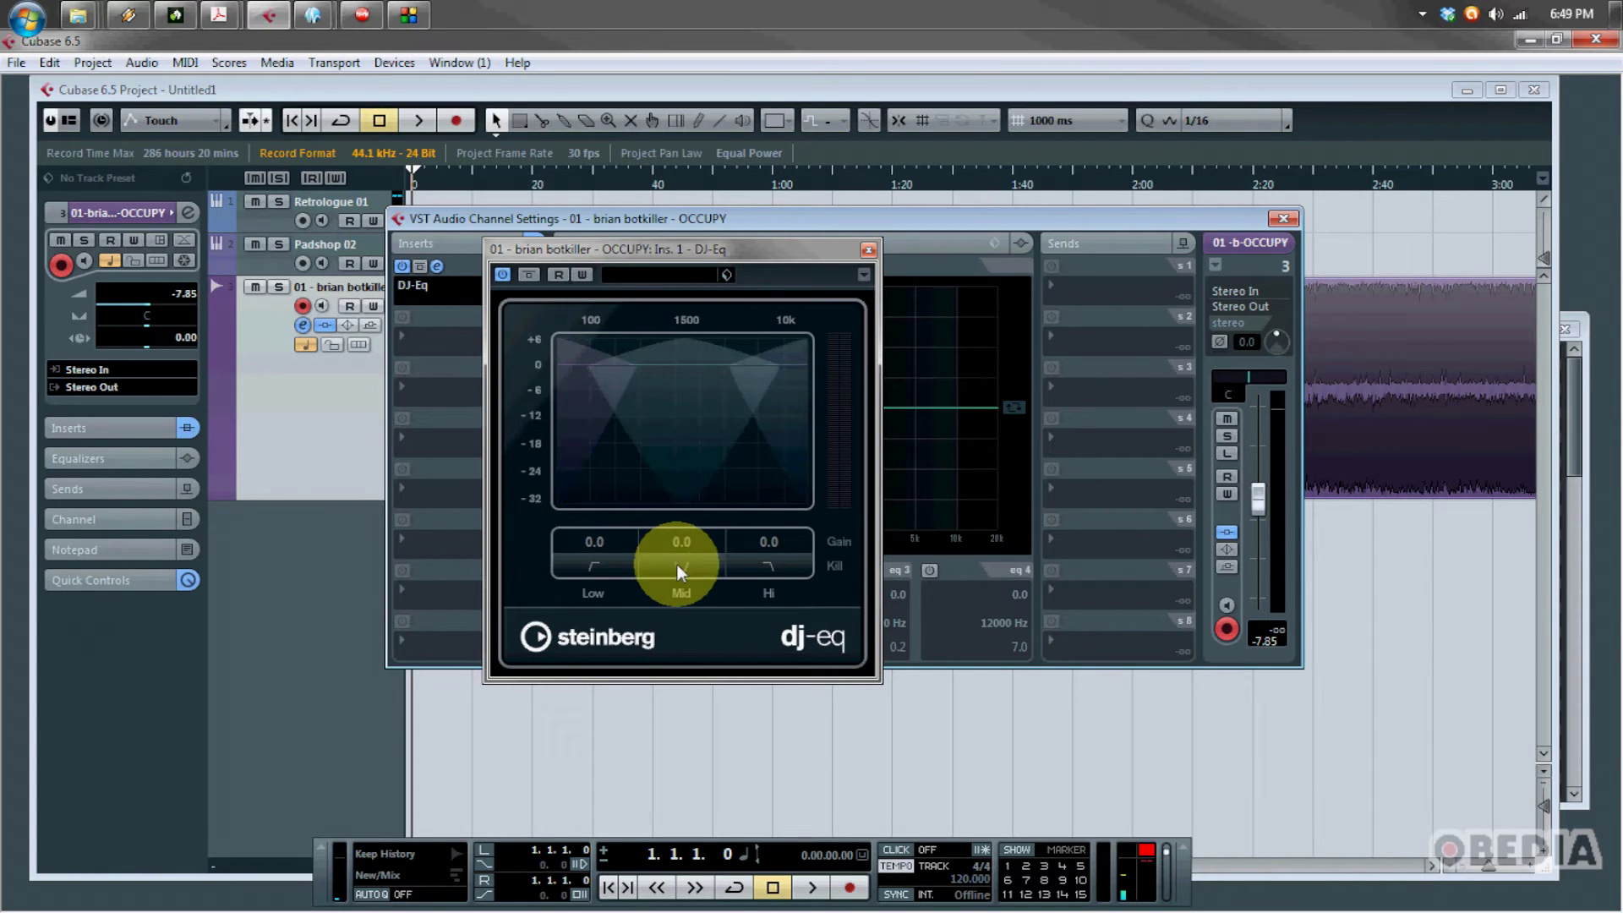
click(676, 564)
click(676, 564)
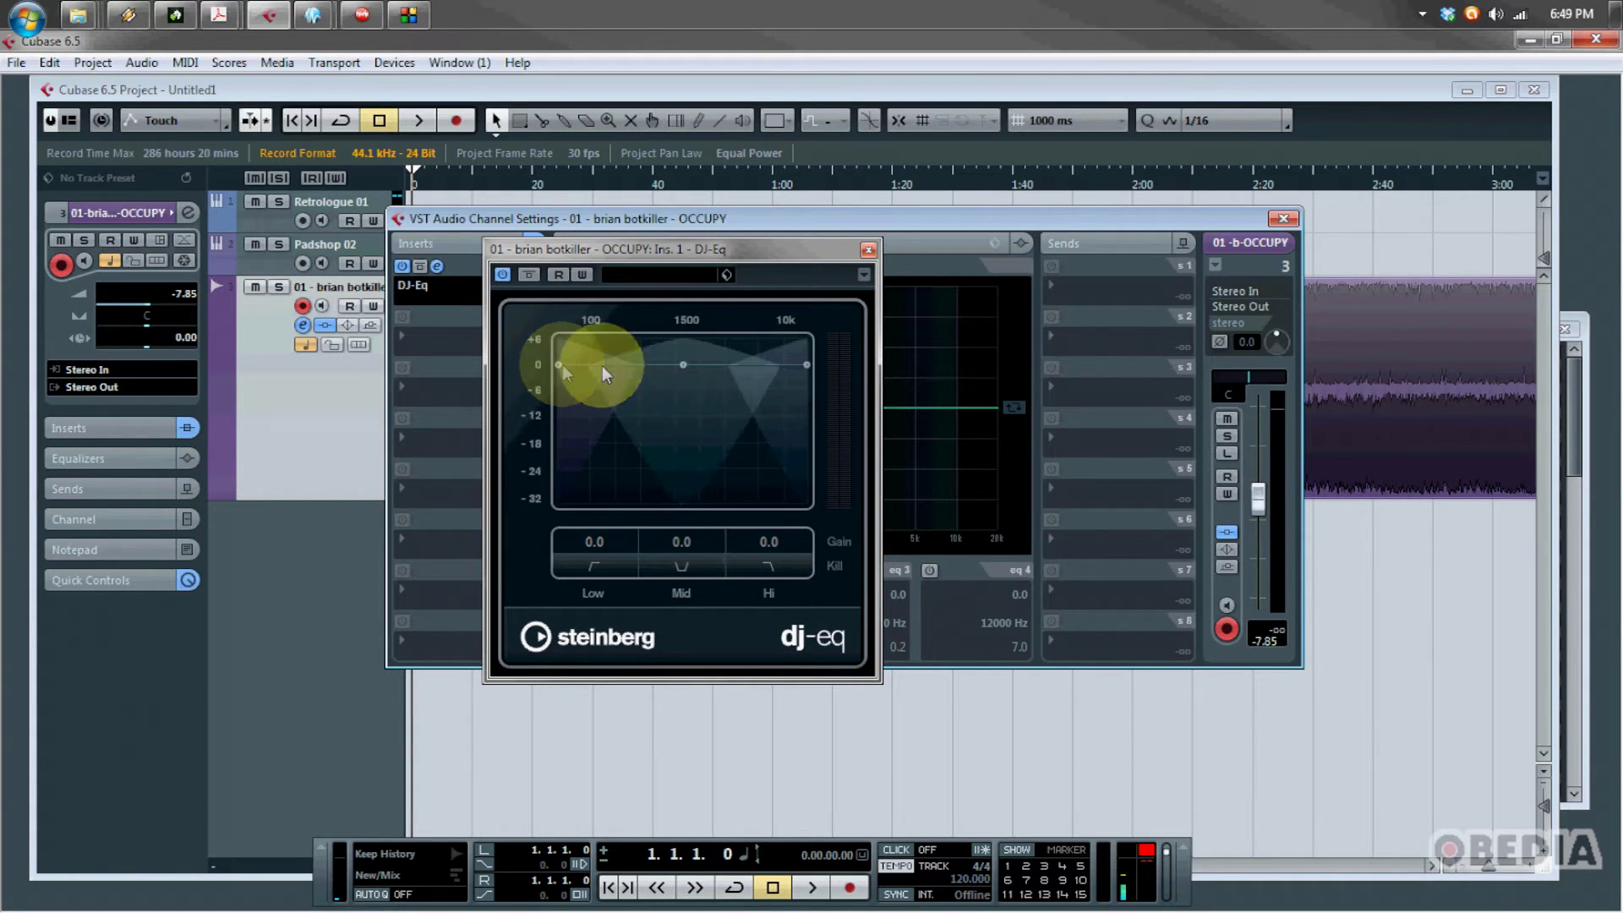
Adjust the DJ-Eq bands to Low 0.4, Mid 3.0 and Hi -0.6, then start playback
drag(556, 363, 592, 439)
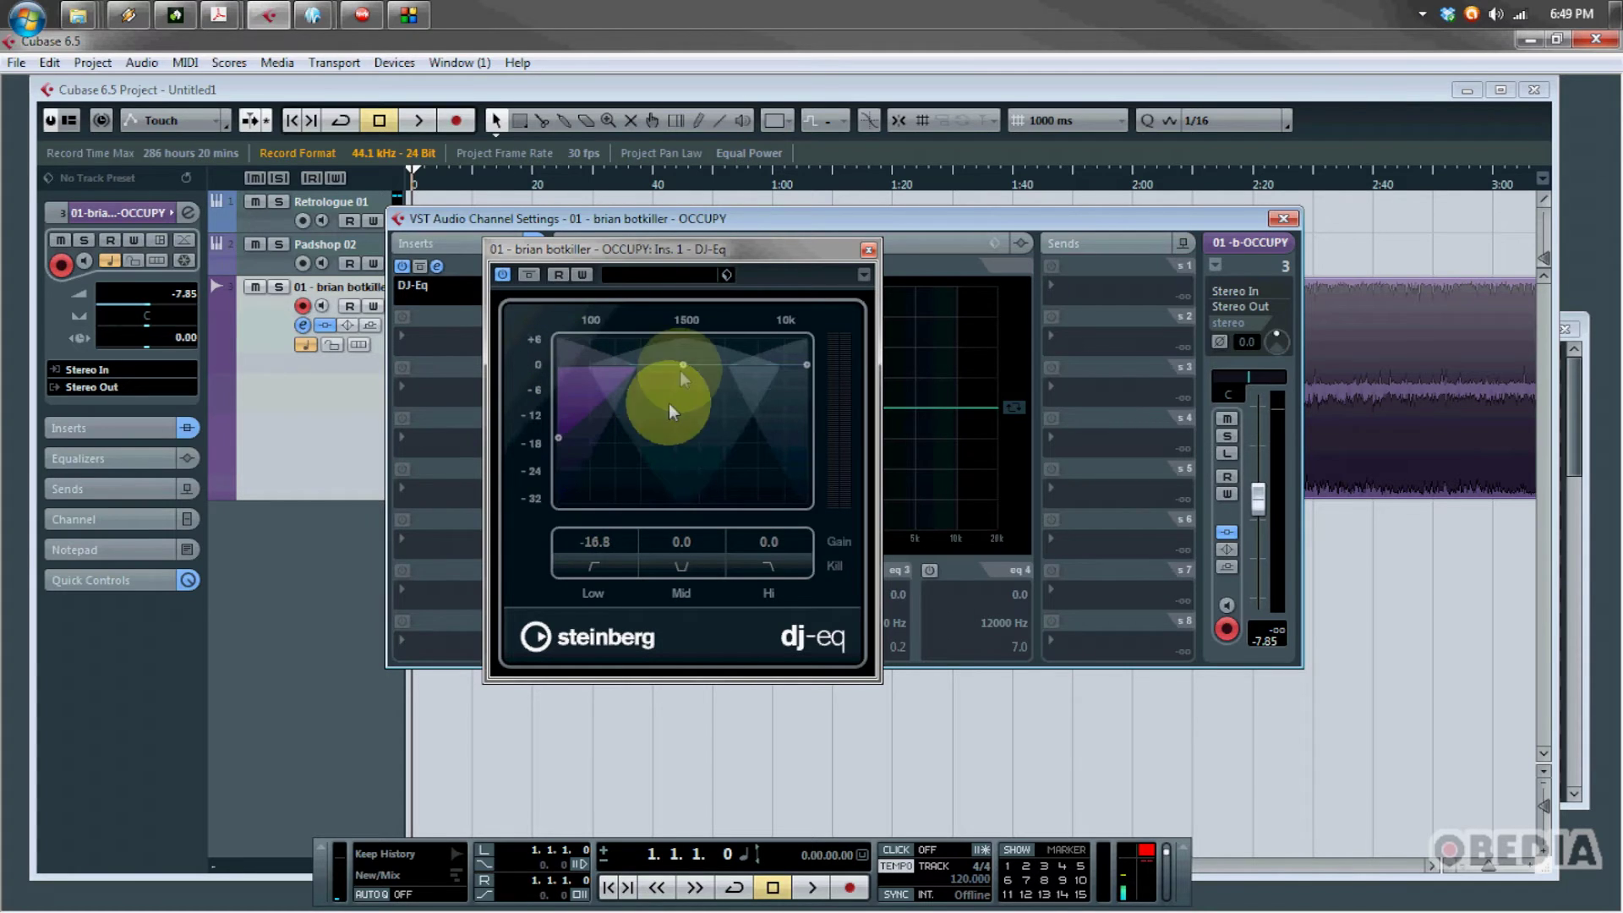
drag(679, 363, 795, 450)
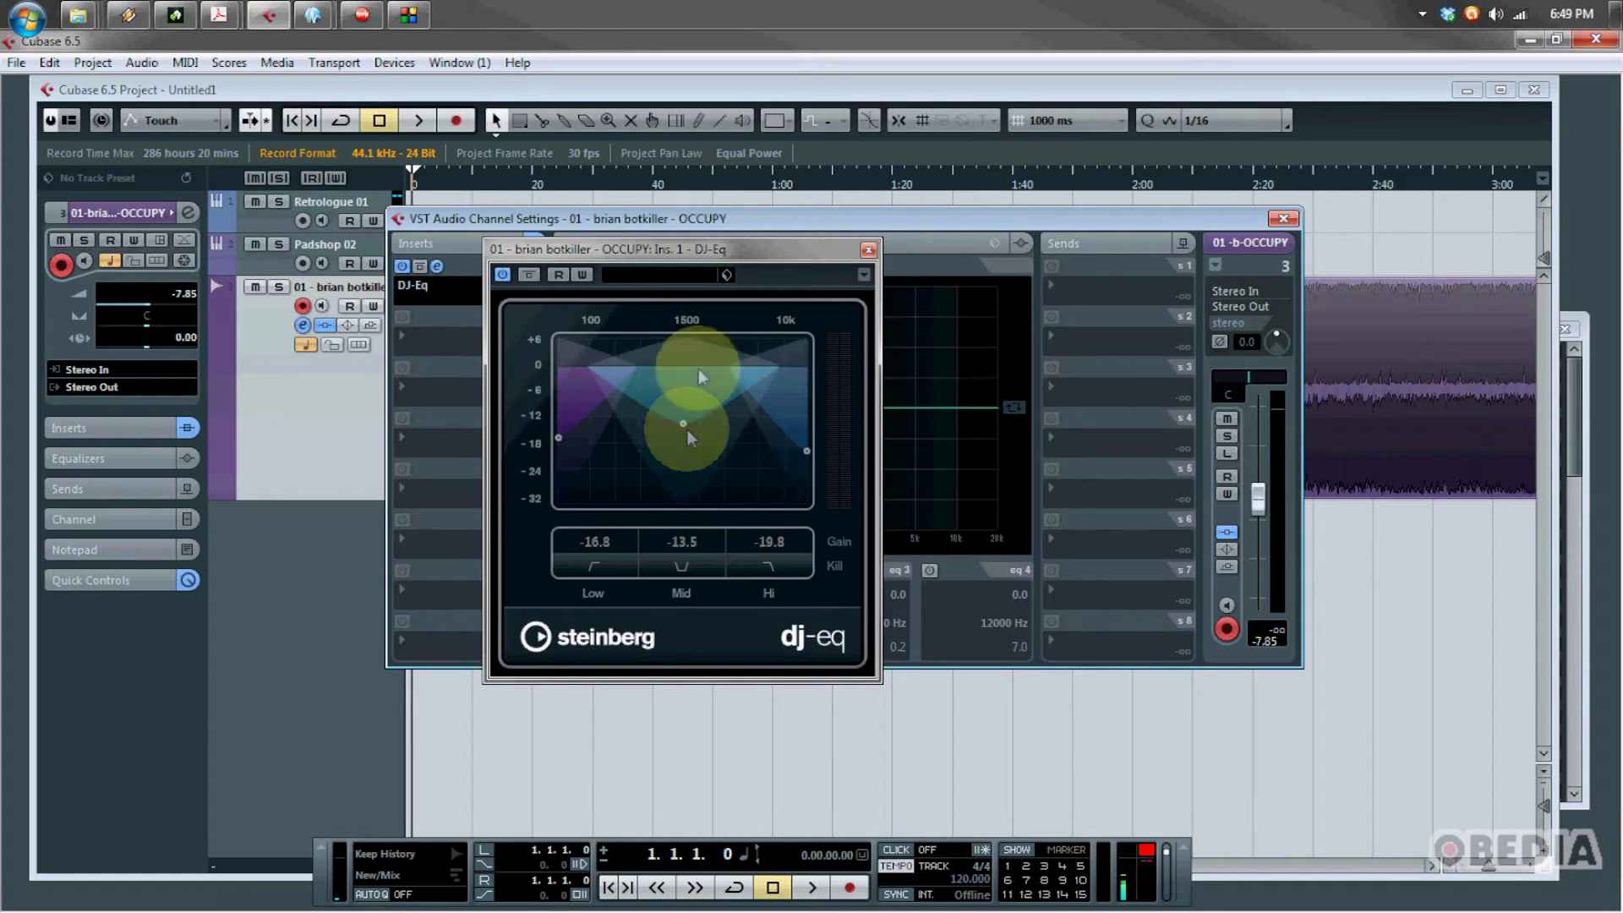
drag(688, 430, 688, 352)
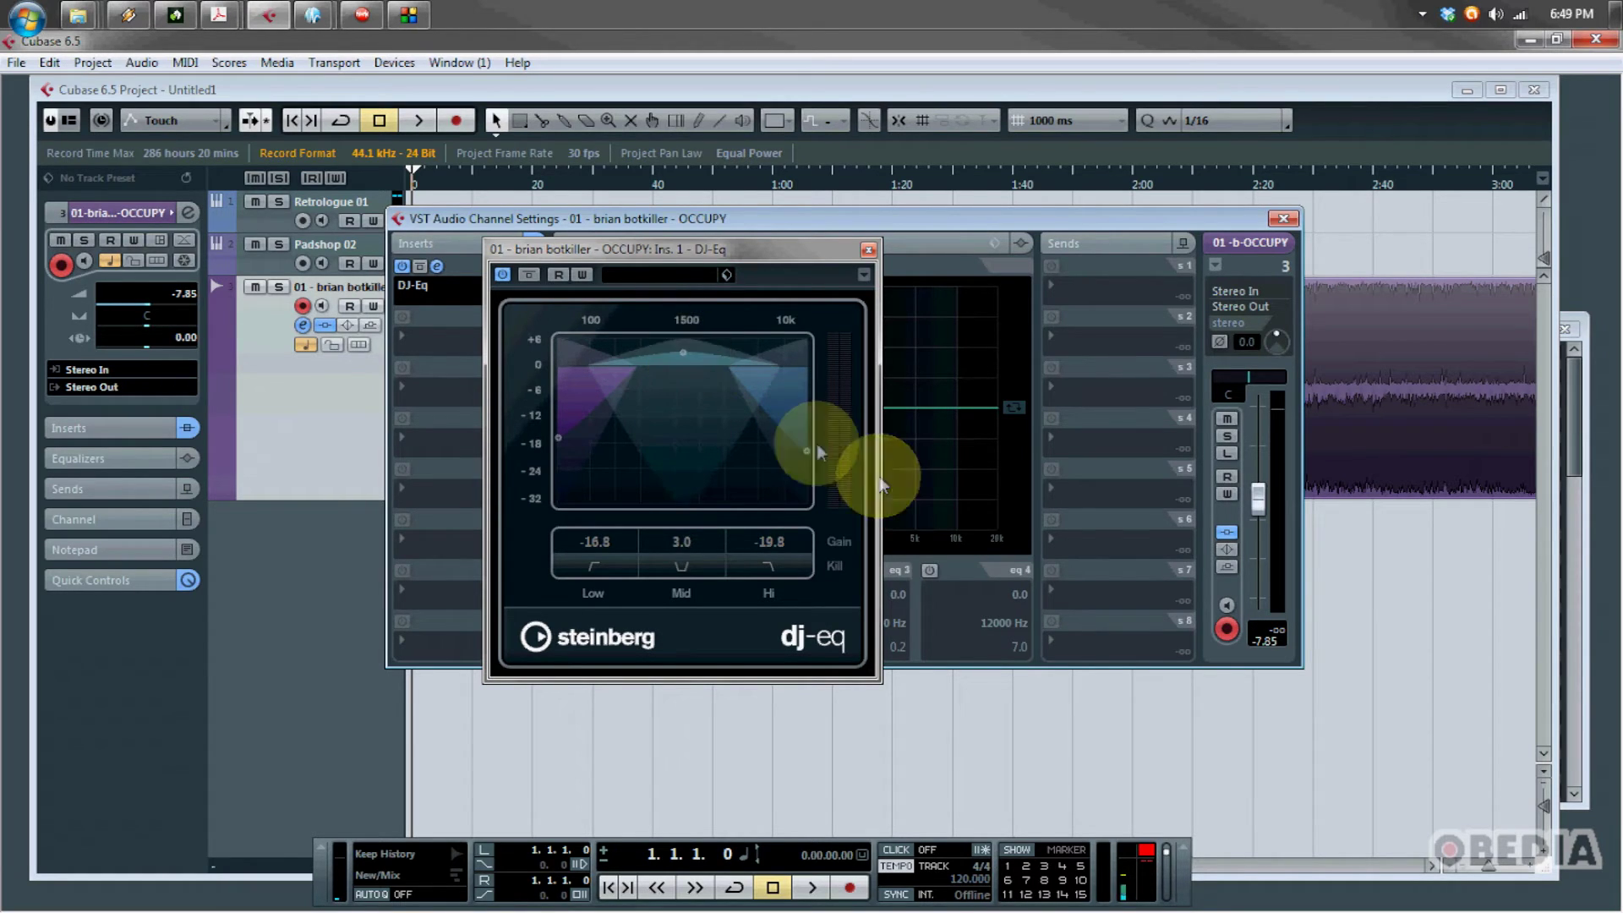
drag(840, 254, 1209, 289)
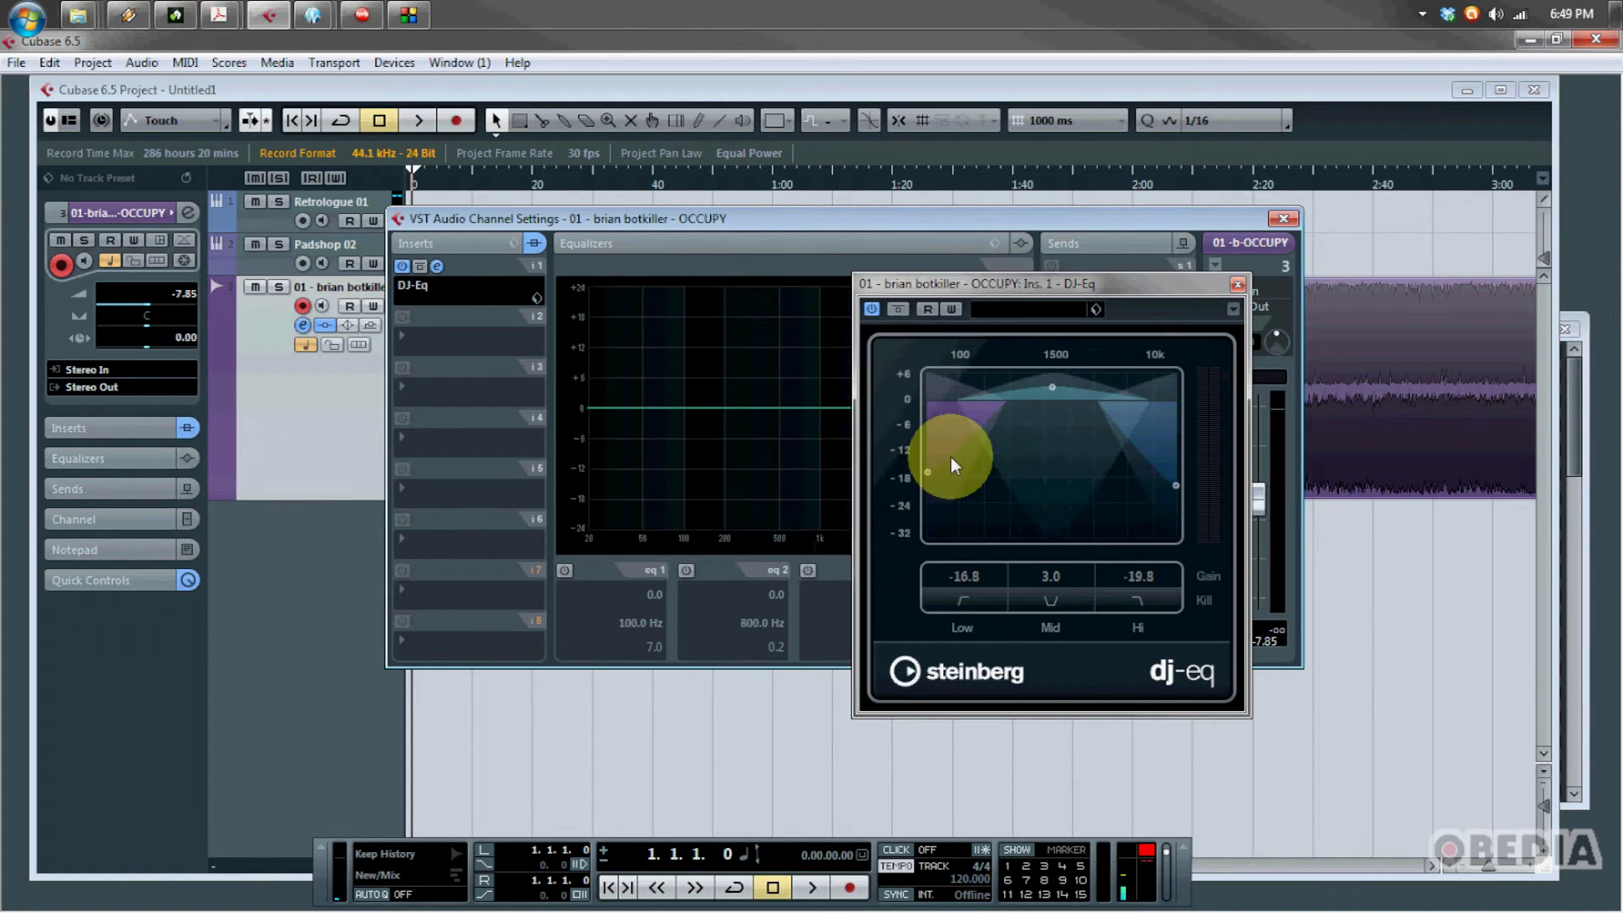
drag(931, 470, 913, 388)
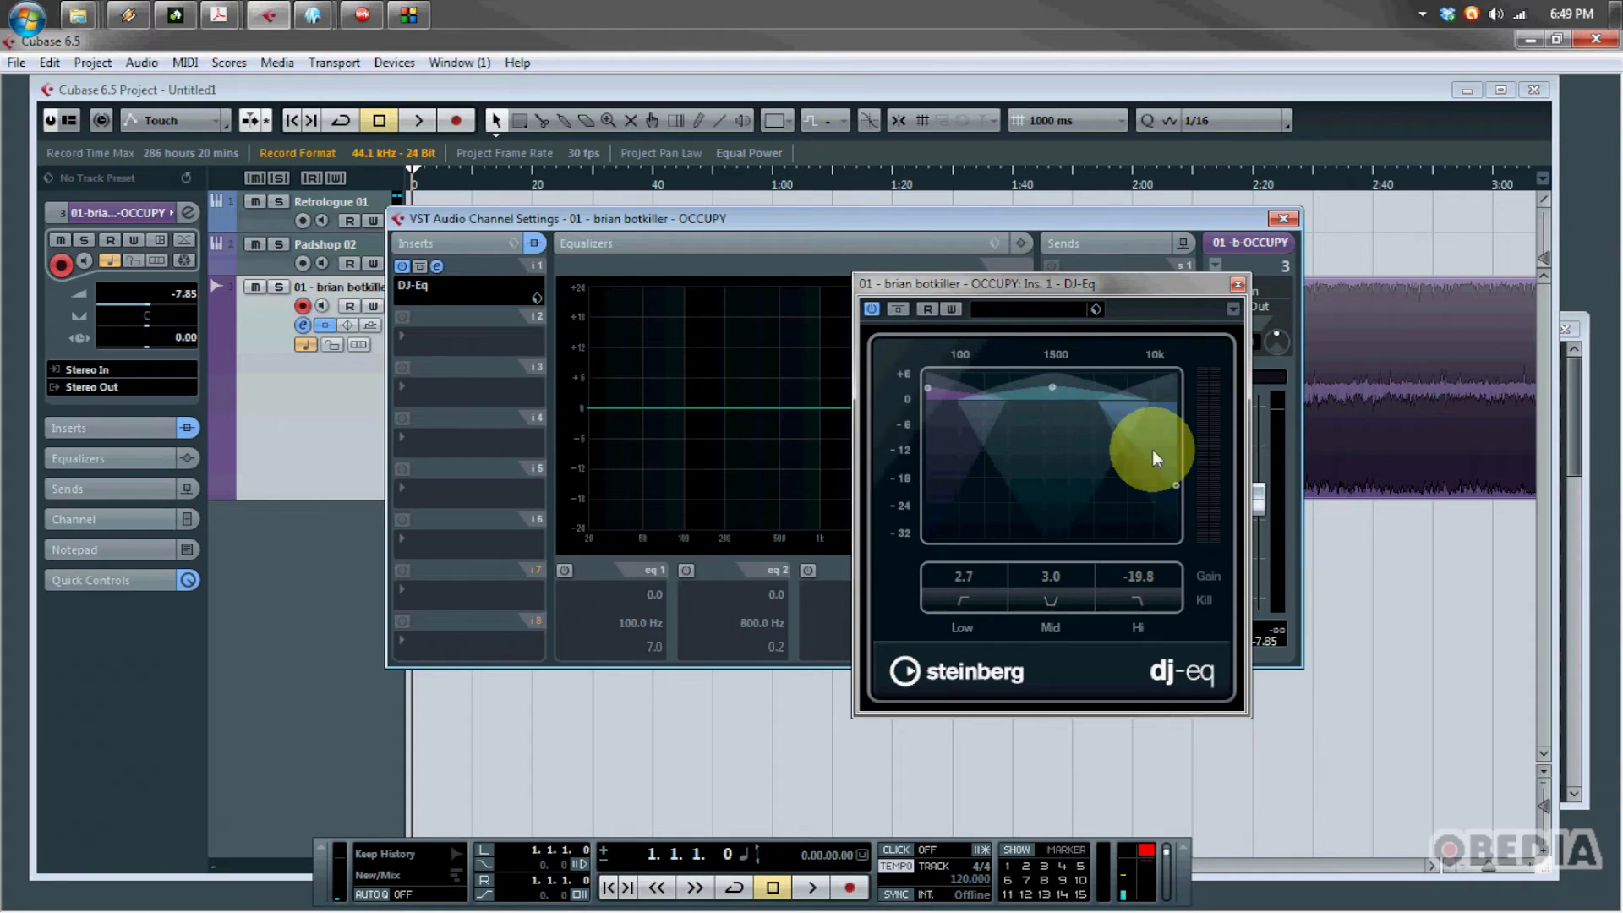
drag(1175, 485, 1159, 399)
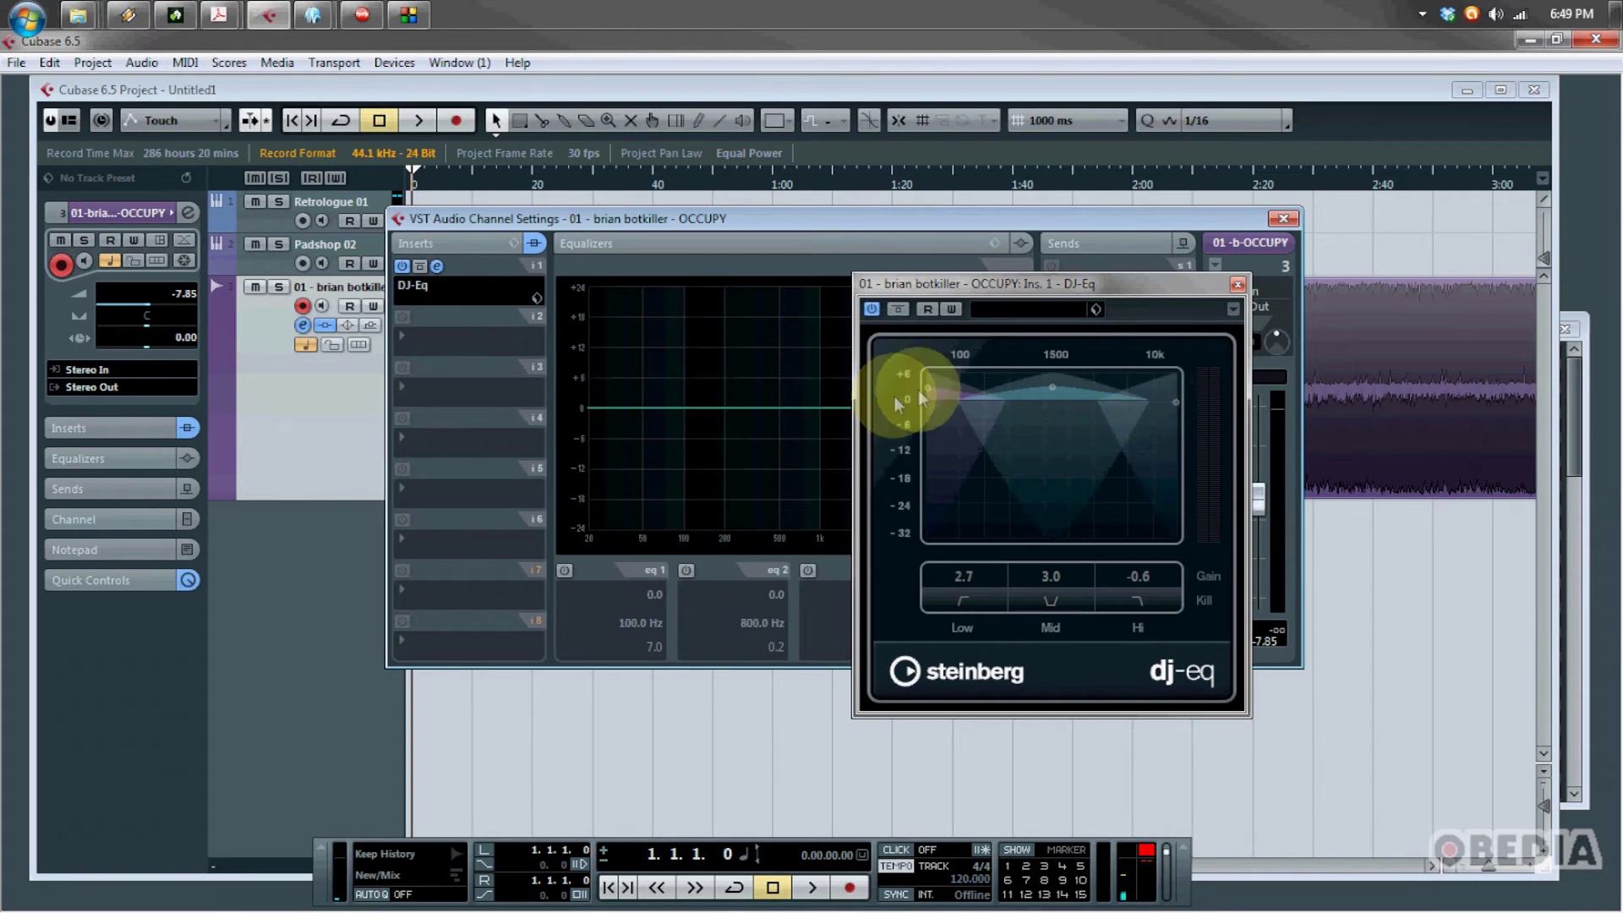
drag(927, 389, 926, 395)
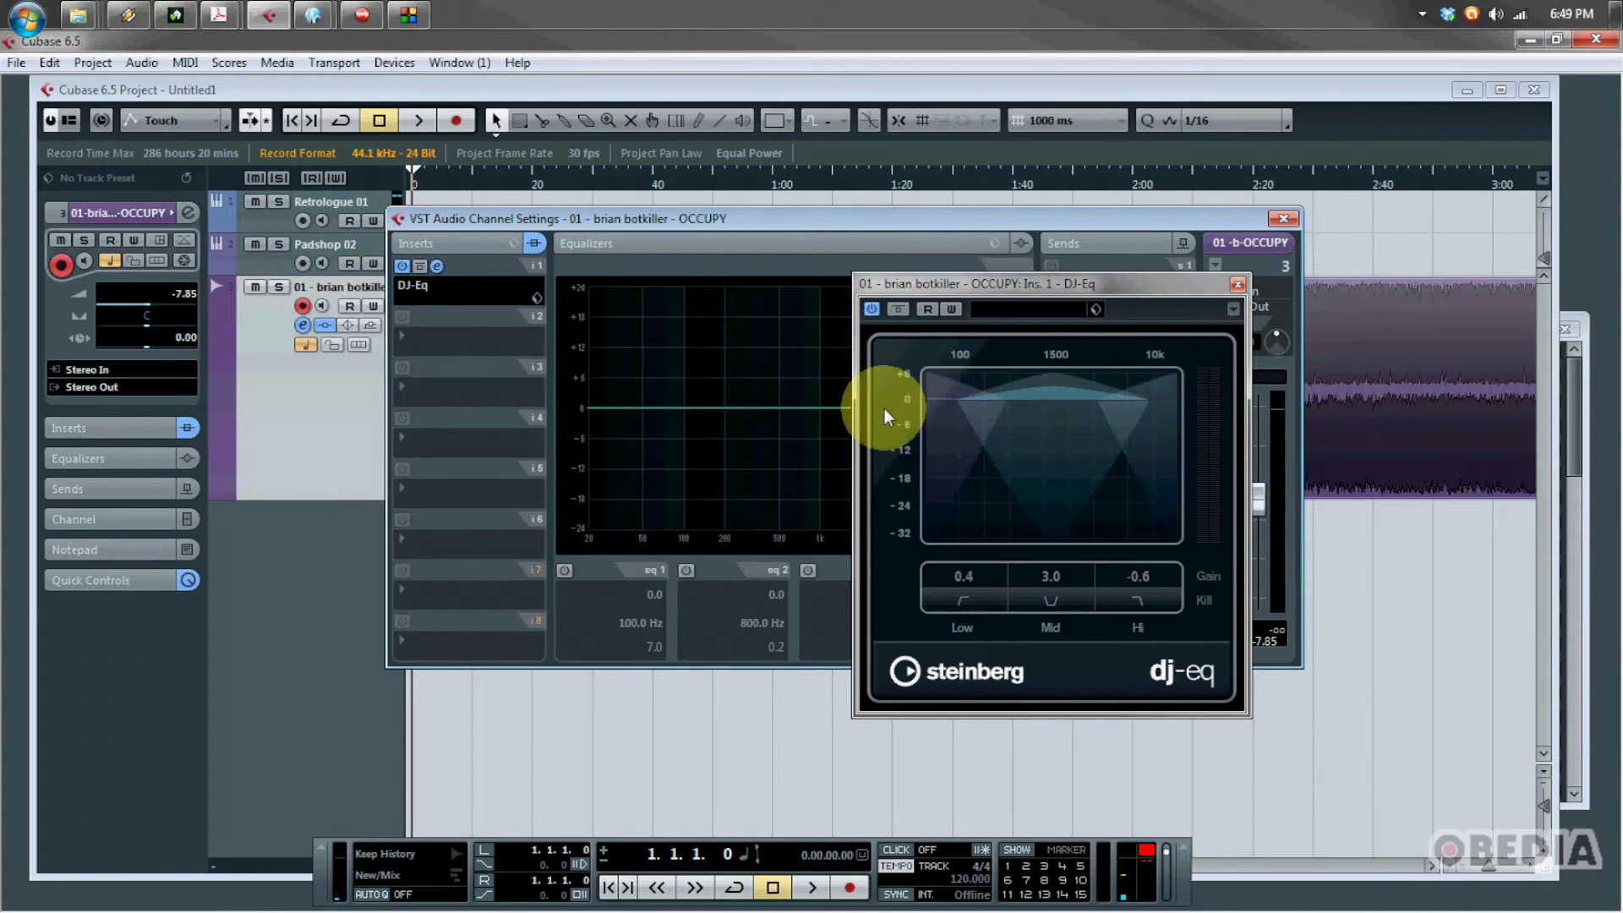
key(space)
During playback, toggle the DJ-Eq Low, High and Mid kills and drop the mid gain
click(977, 604)
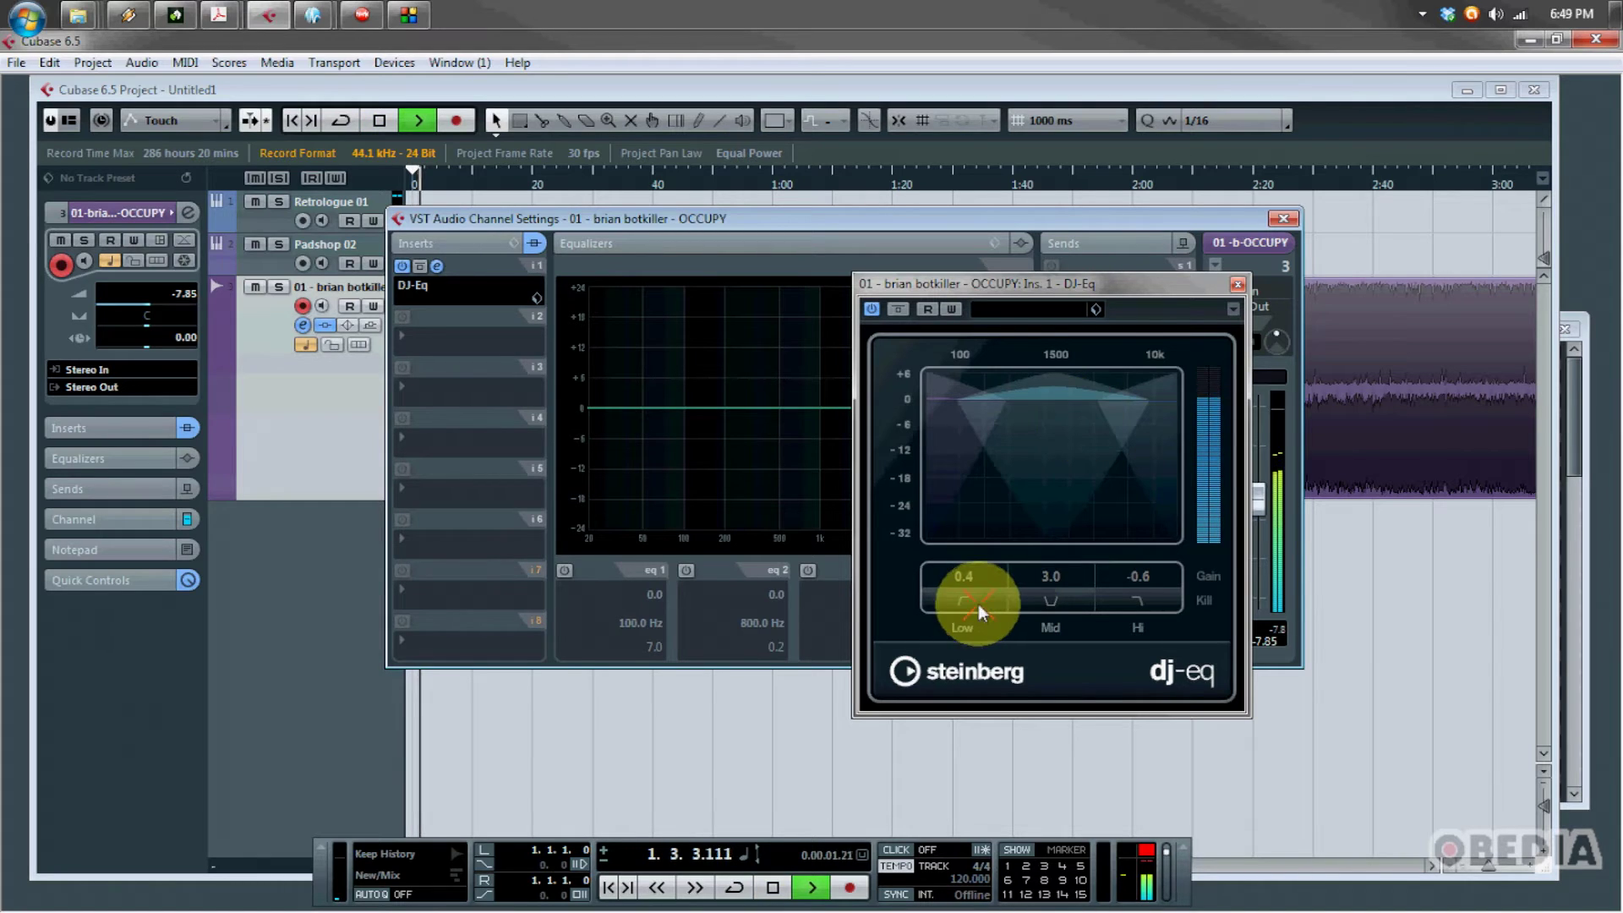
click(977, 604)
click(1126, 600)
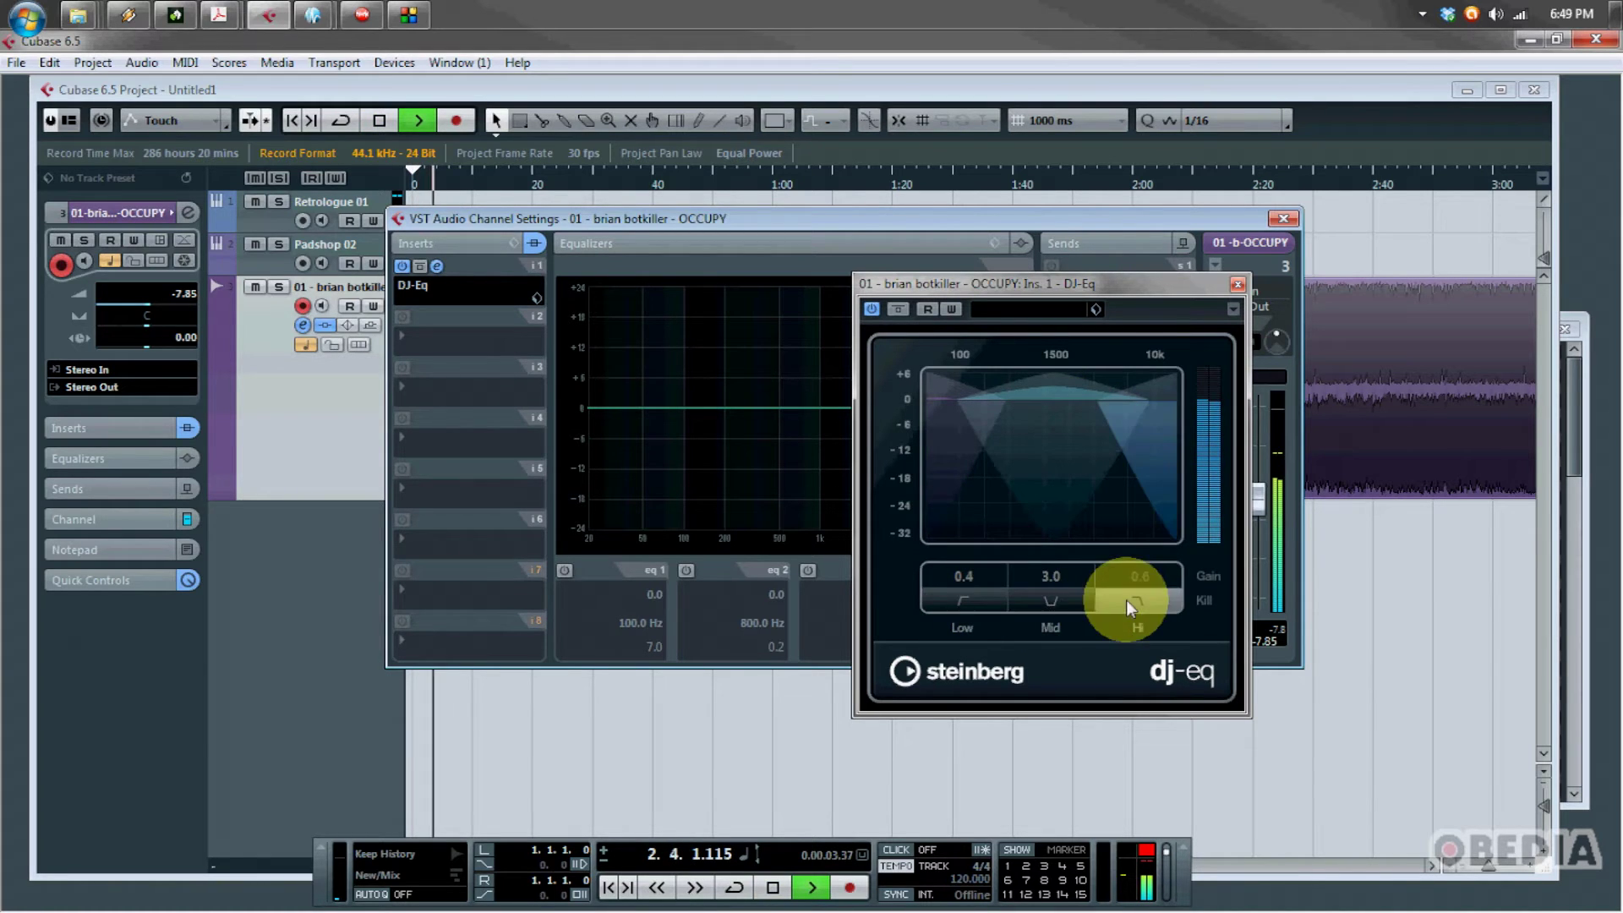
click(1126, 600)
click(1043, 601)
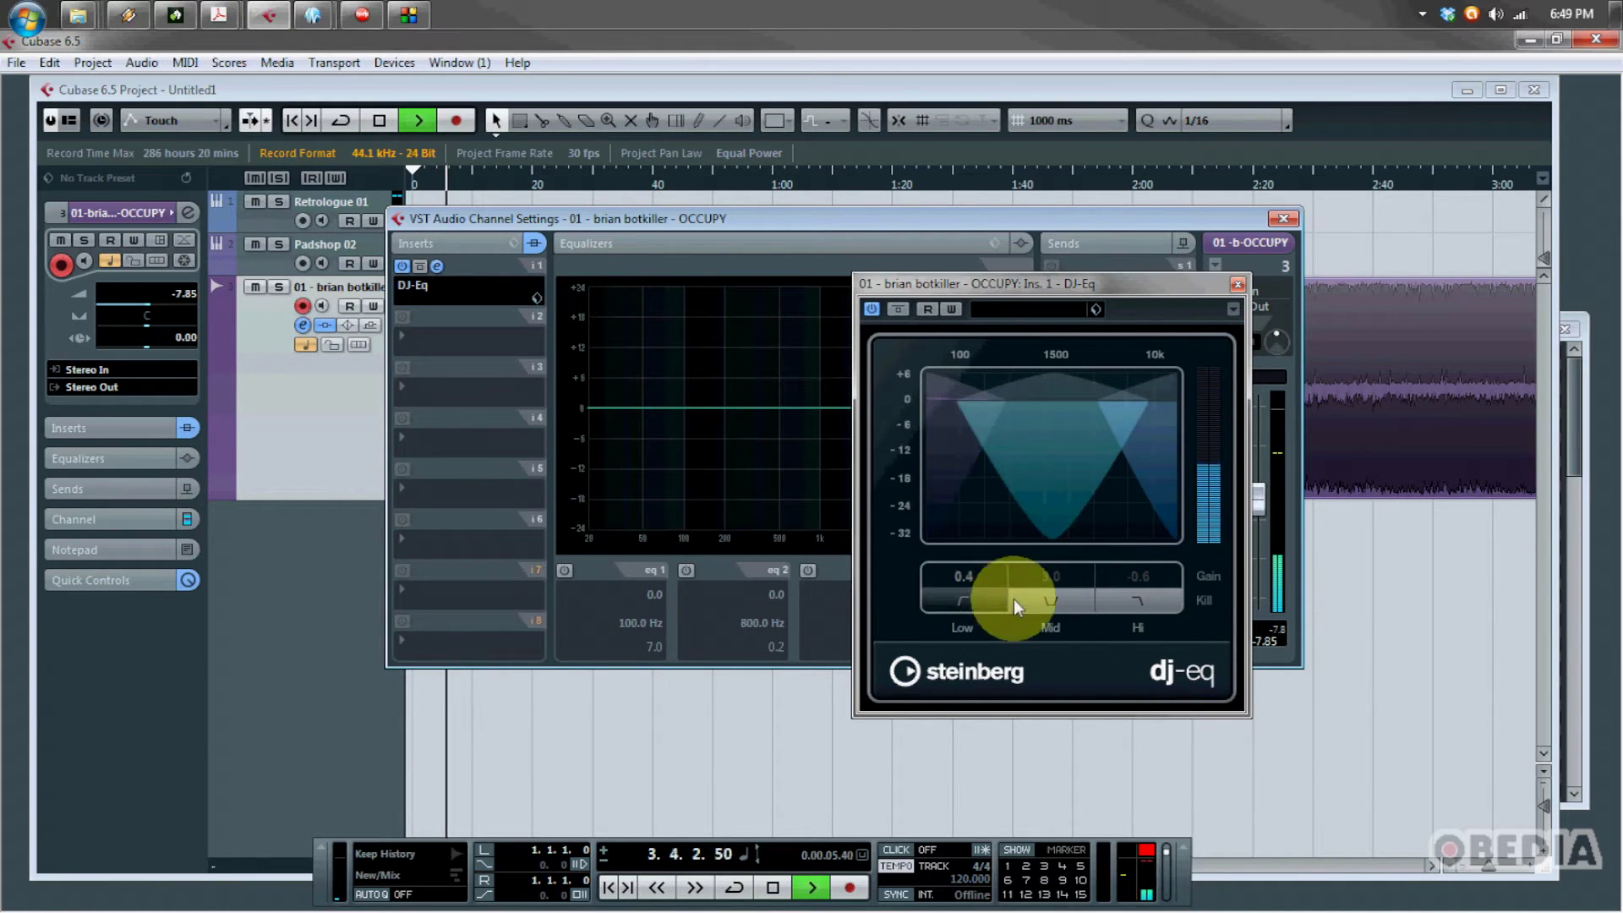
click(1051, 601)
click(962, 600)
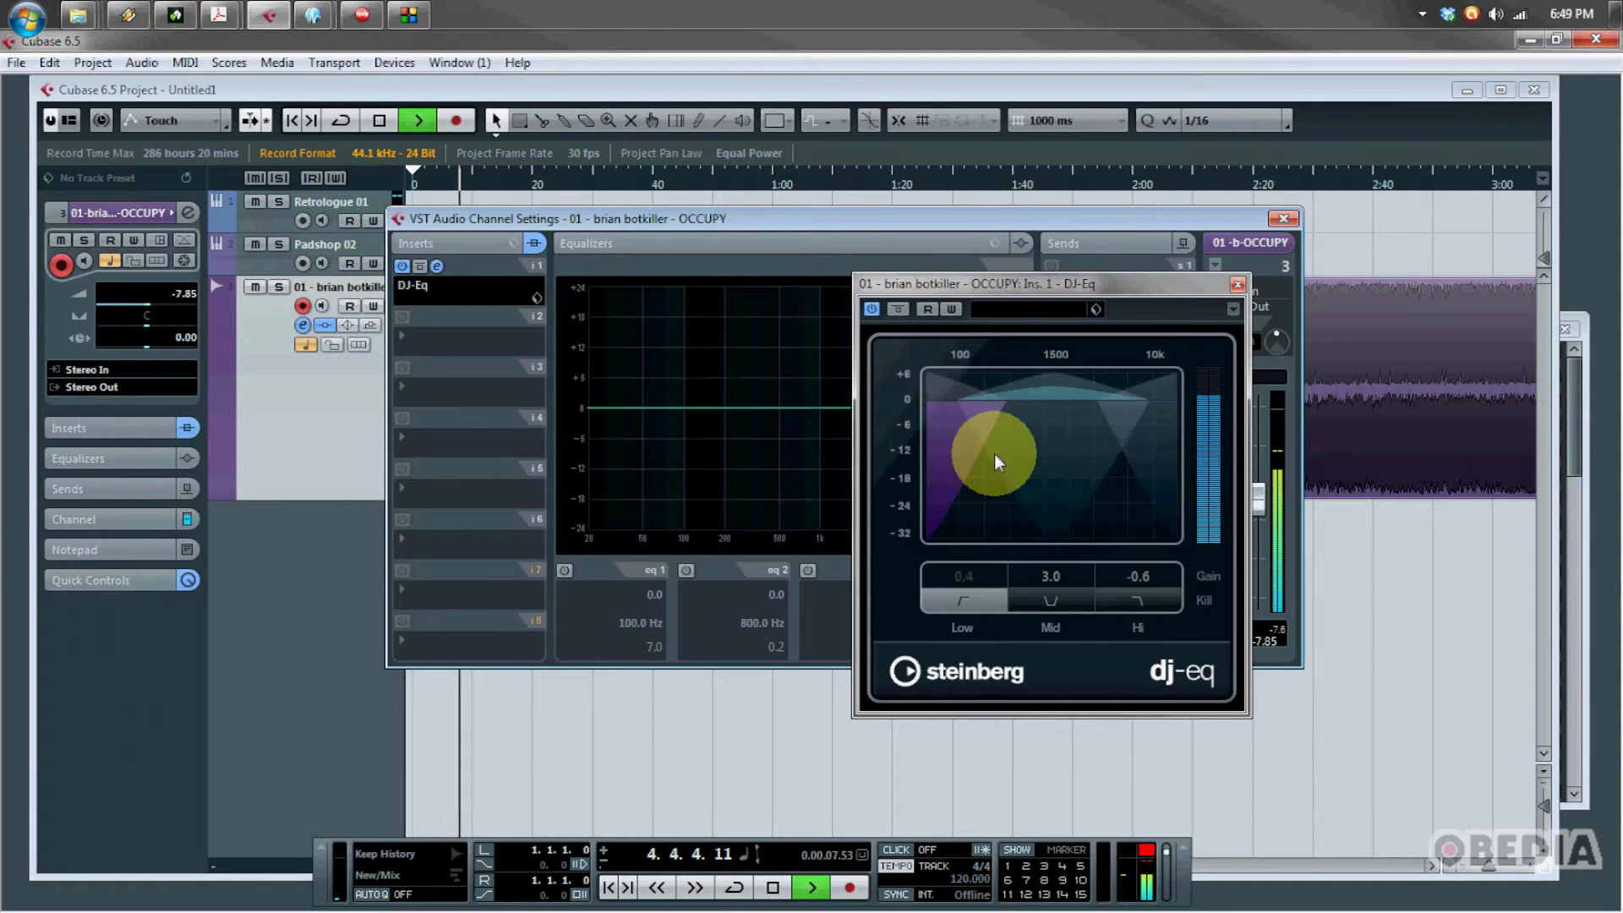
drag(967, 415, 941, 486)
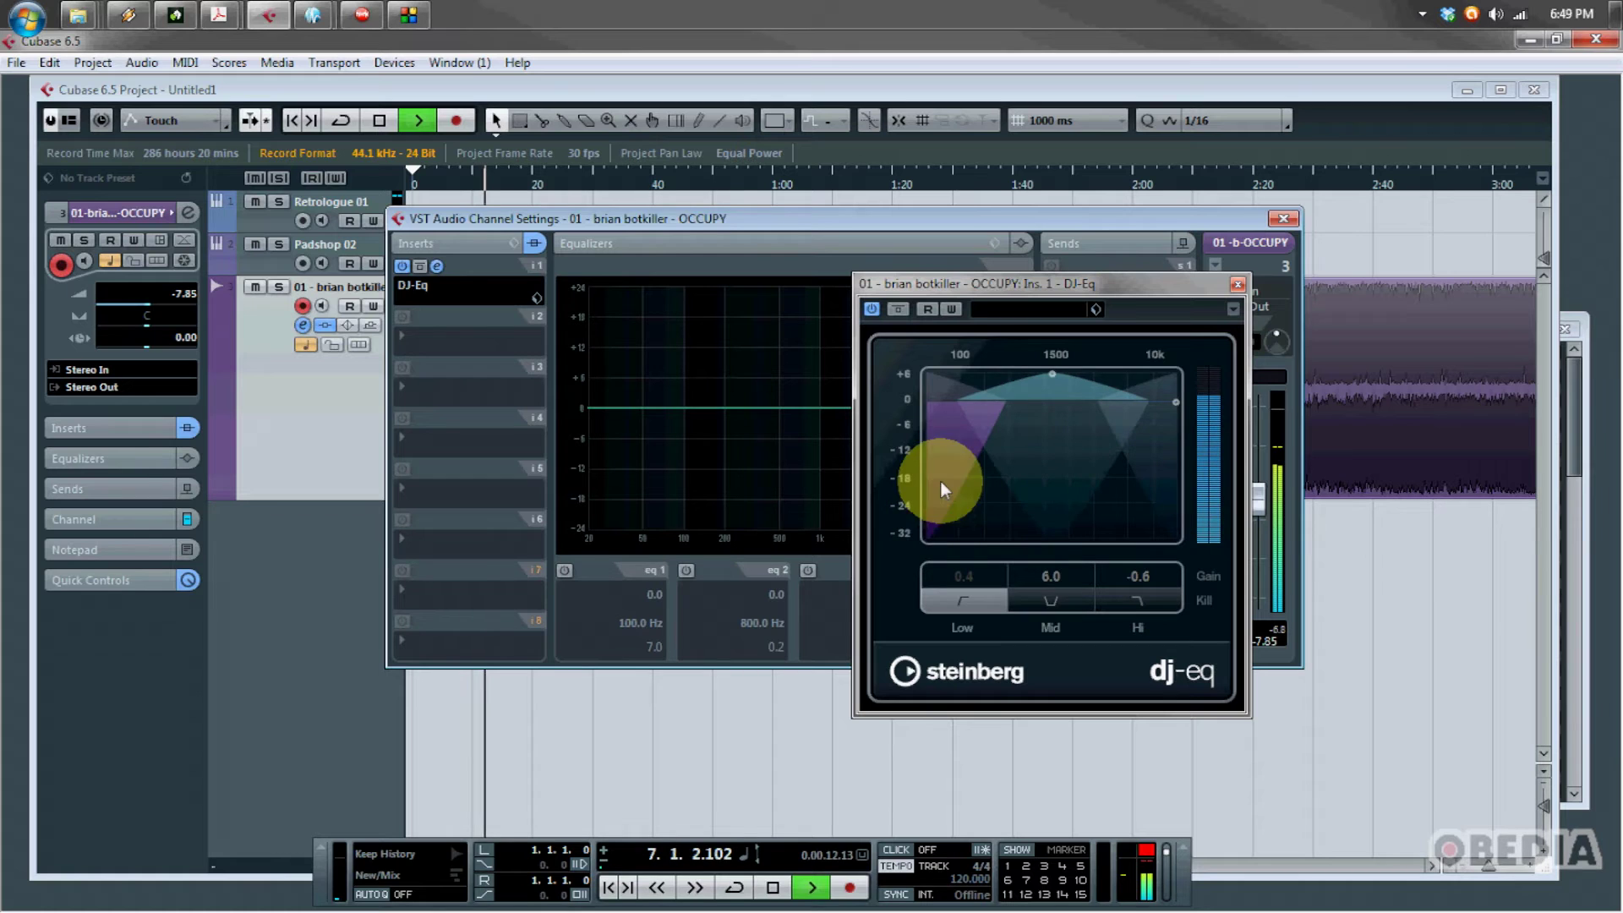
Jump playback to 2:30, audition the High and Mid kills, then stop playback
click(1313, 179)
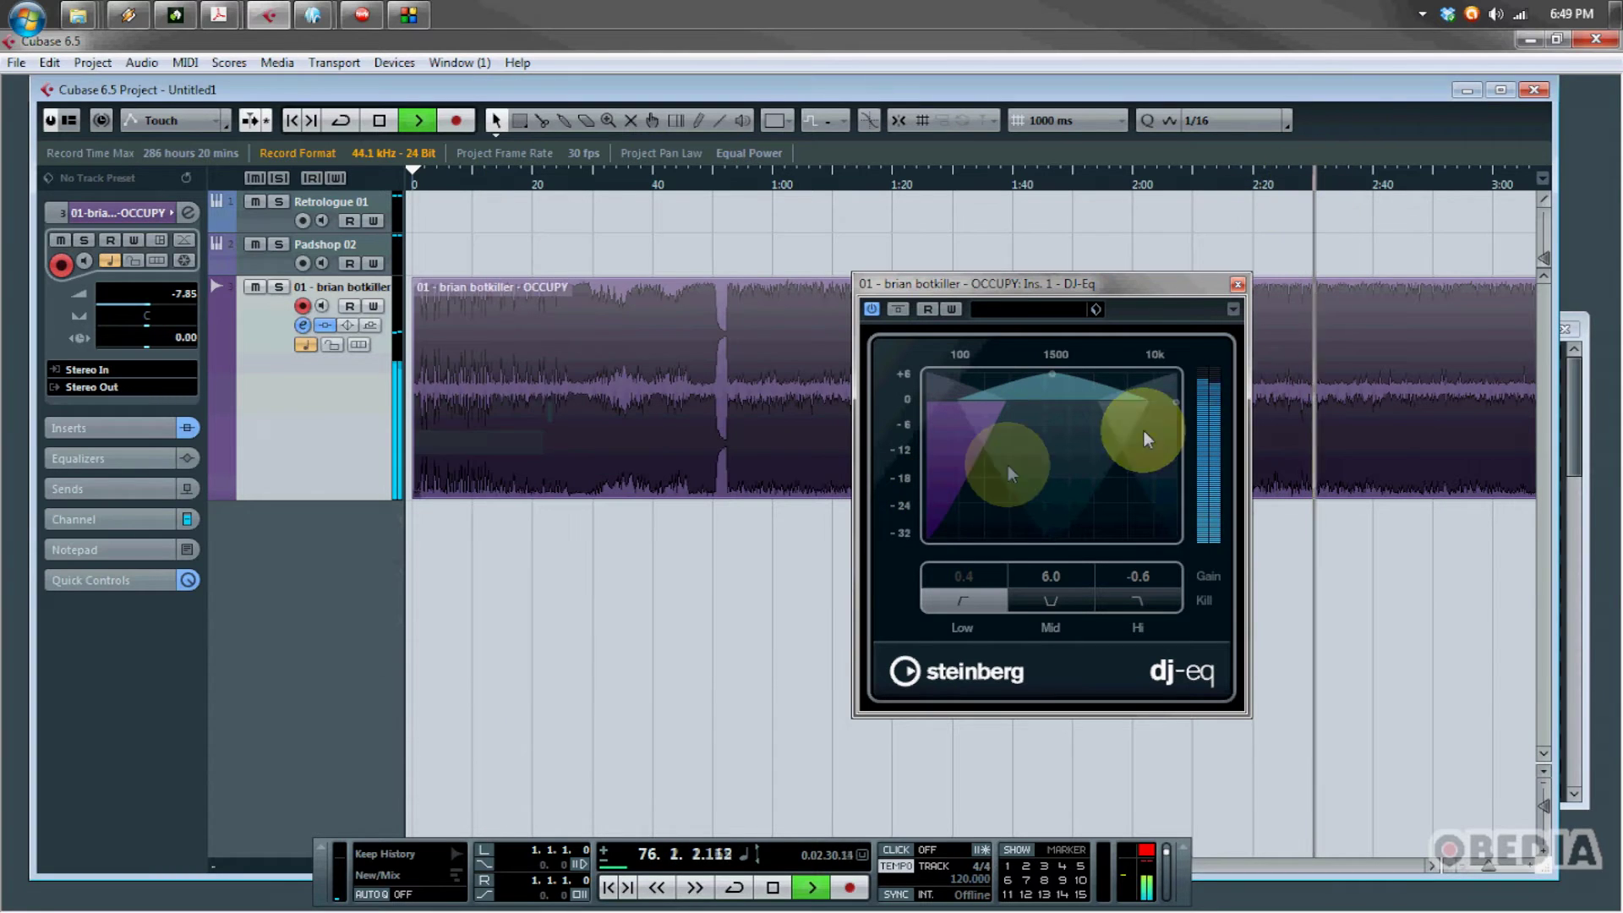
click(997, 593)
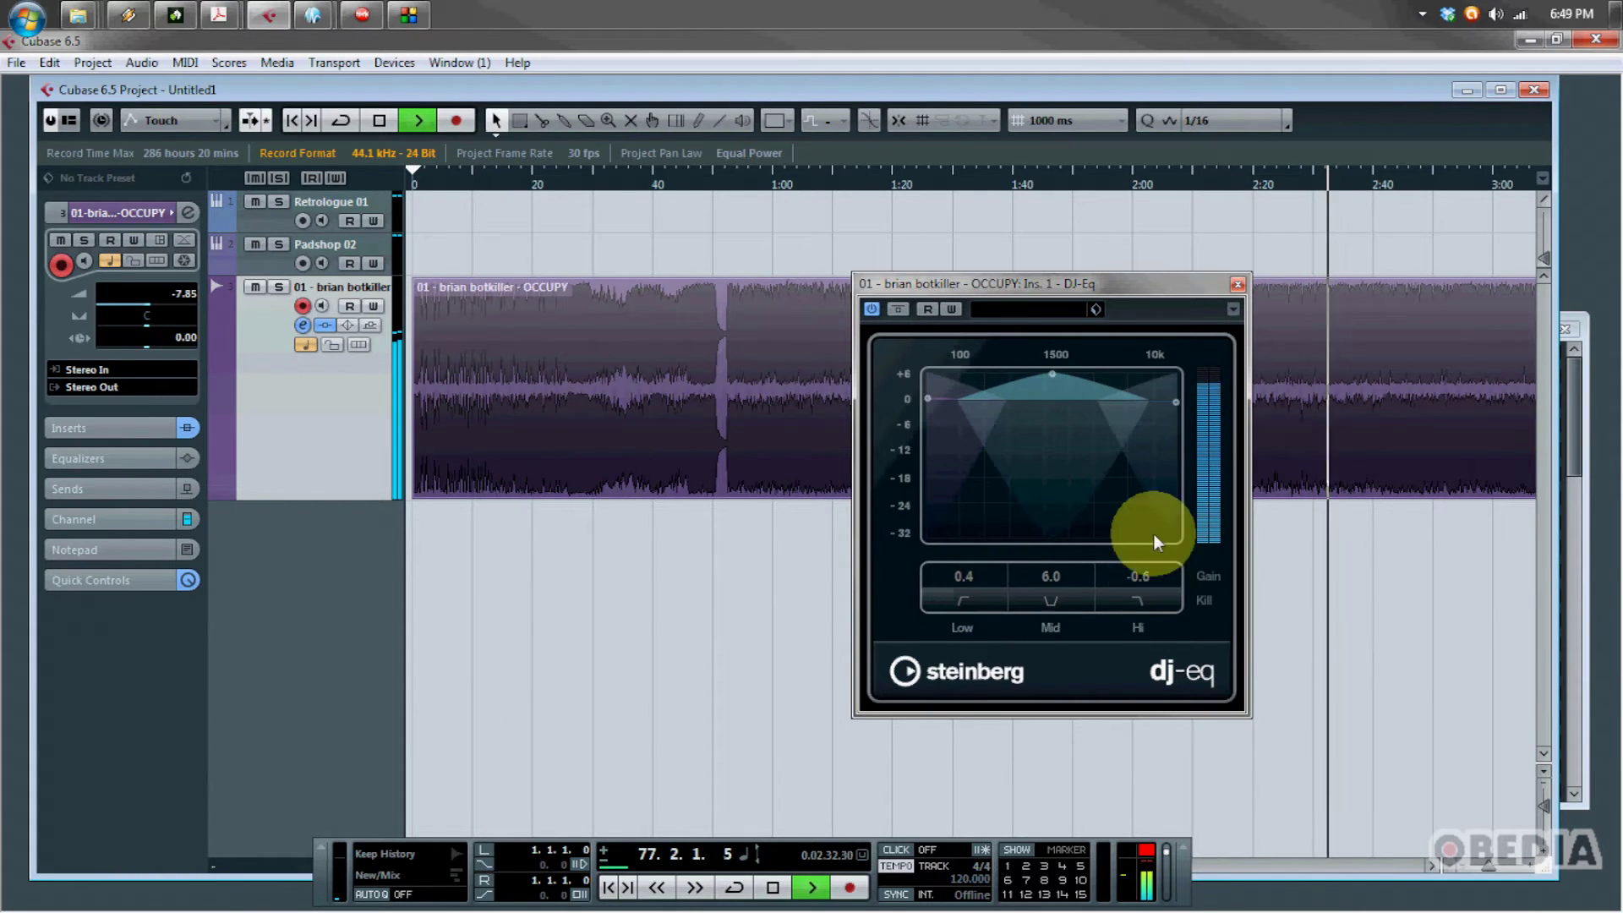
click(1141, 599)
click(1141, 598)
click(1055, 603)
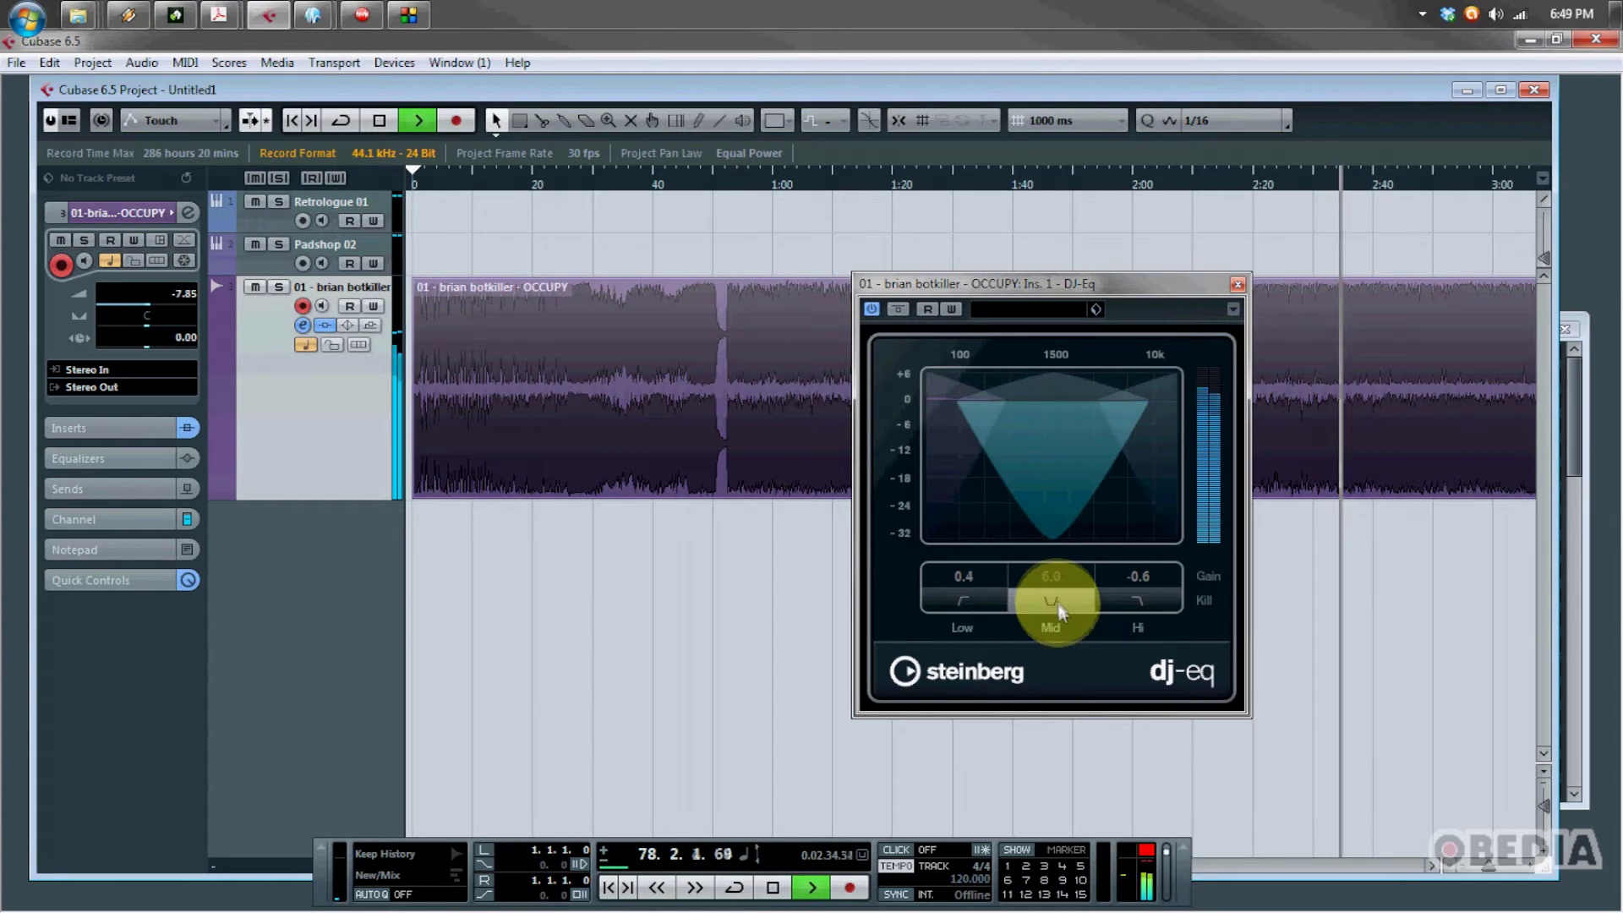
click(1057, 601)
key(space)
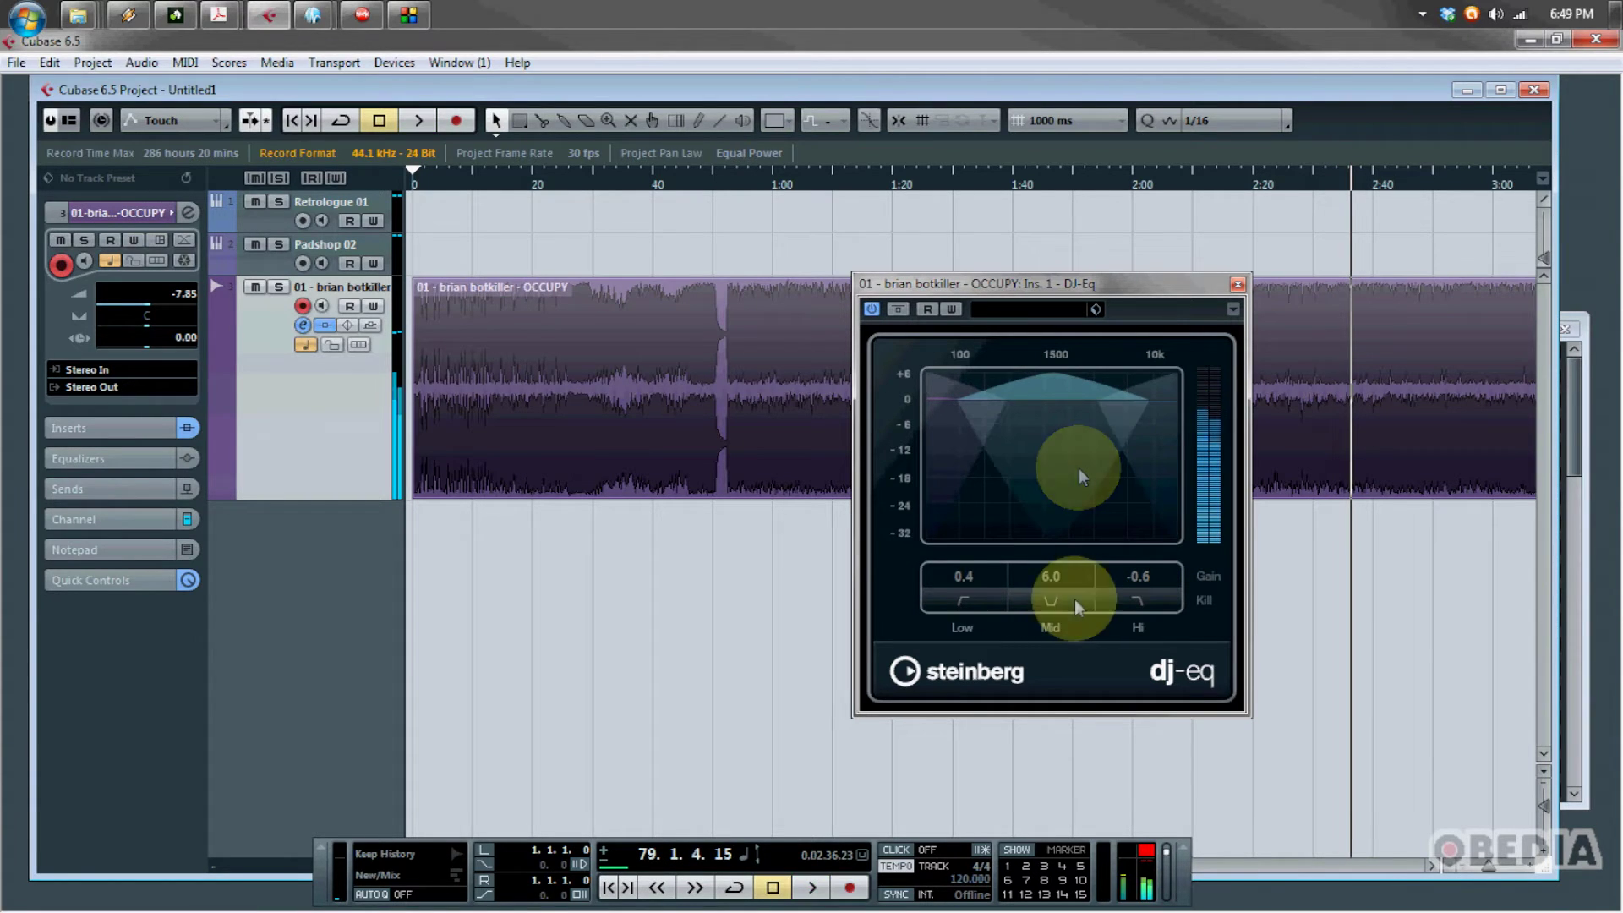
Set DJ-Eq Mid gain to -13.9 and Low gain to -18.2, then open the track's channel settings
drag(1065, 278, 833, 262)
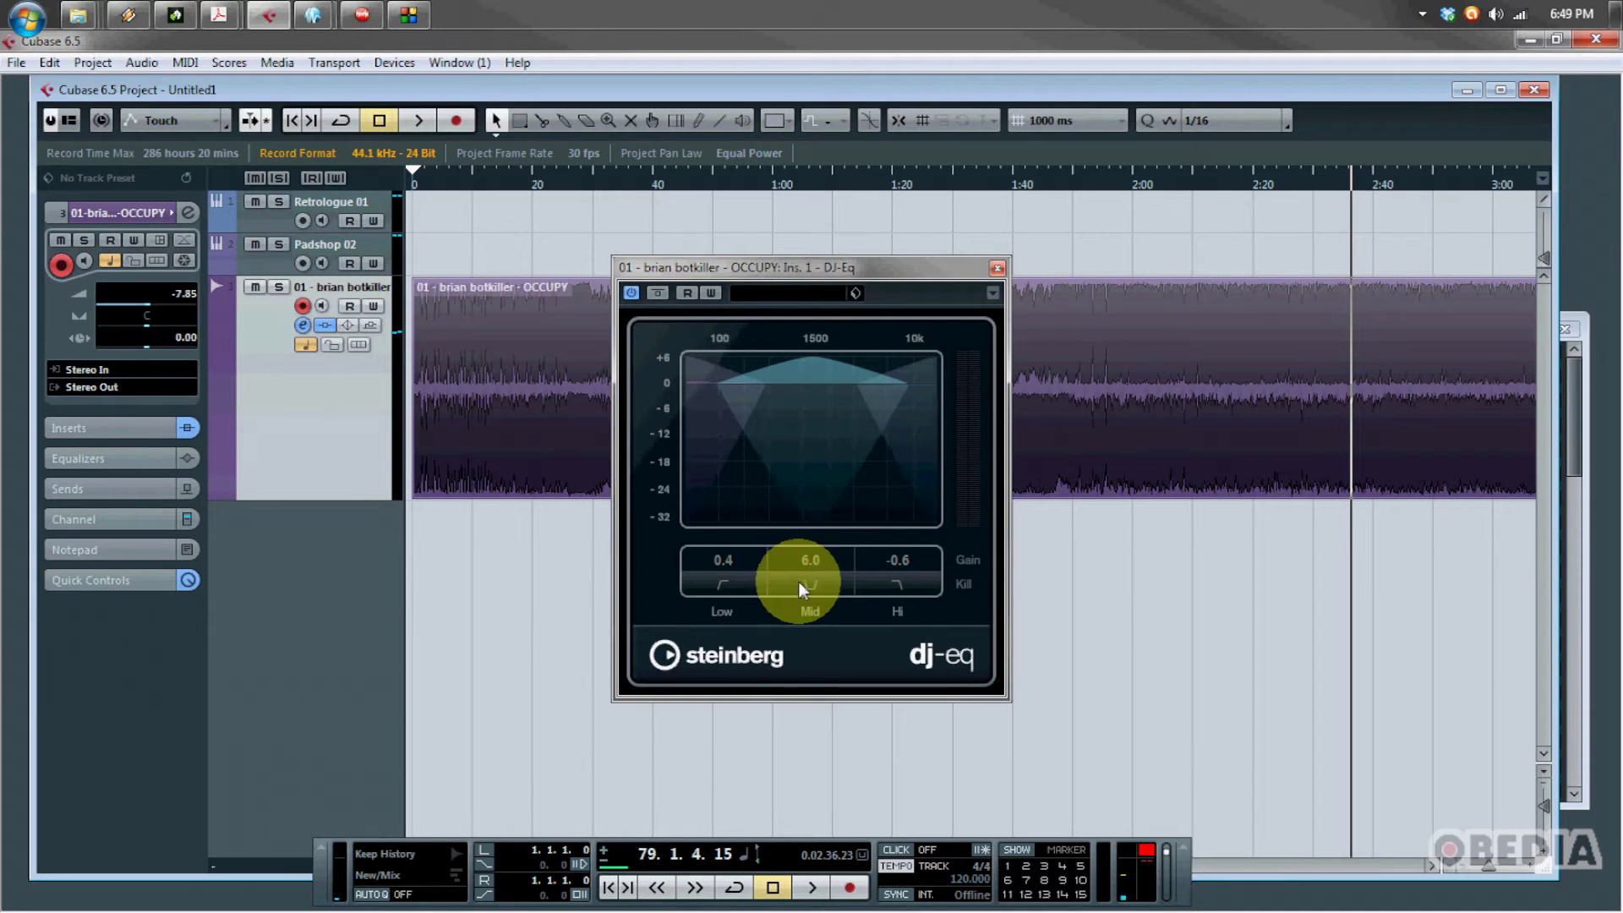
drag(804, 404, 810, 455)
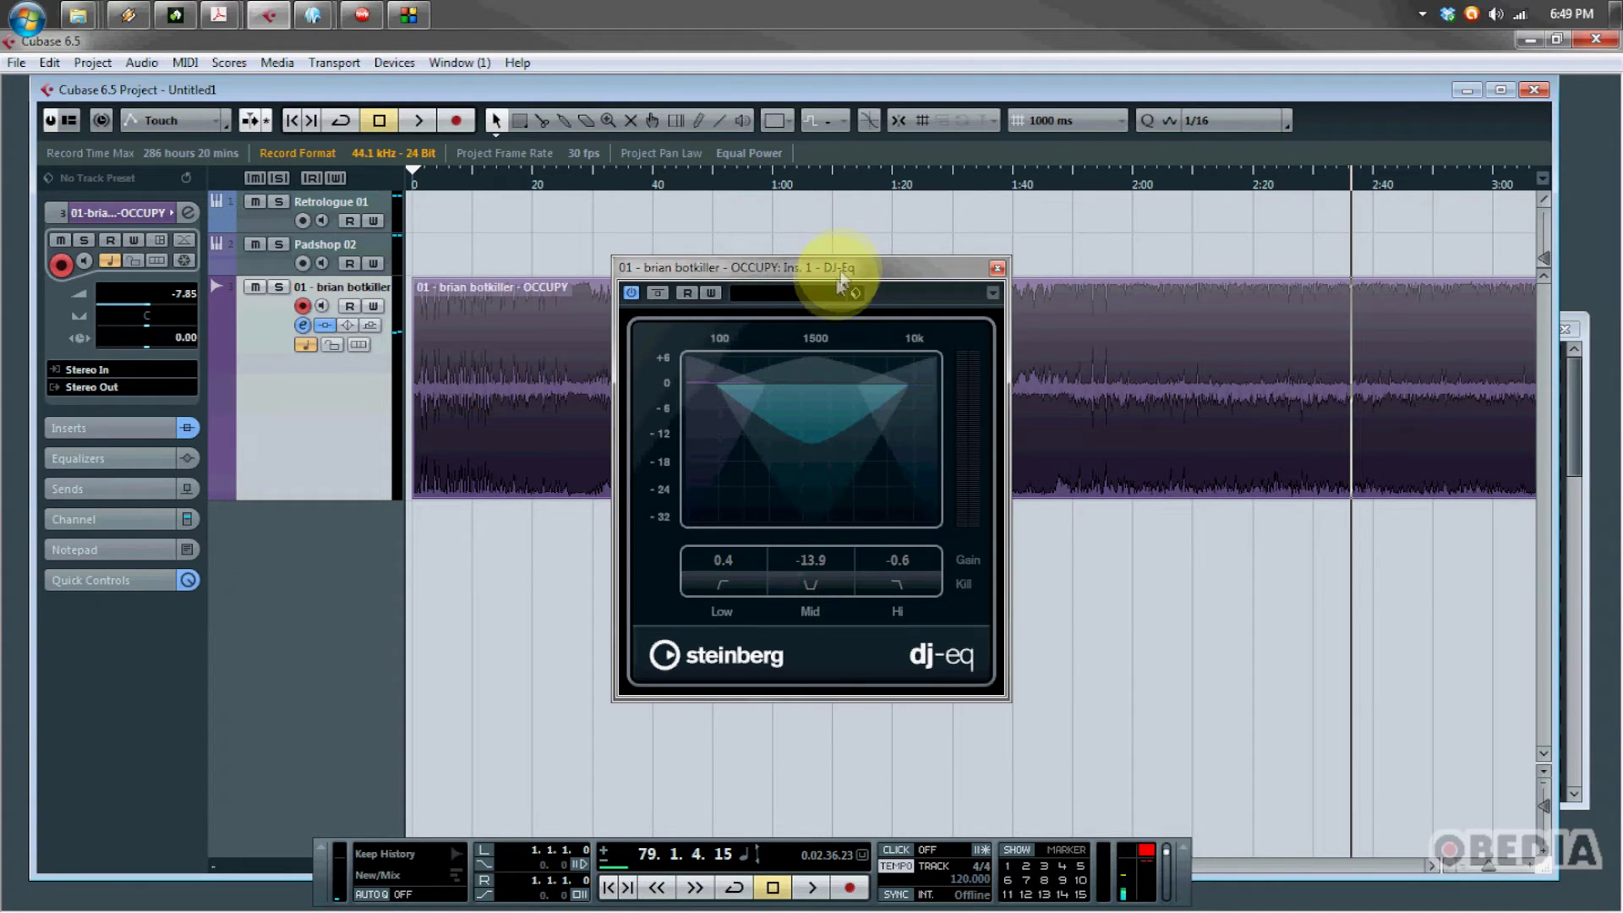
drag(840, 271, 798, 247)
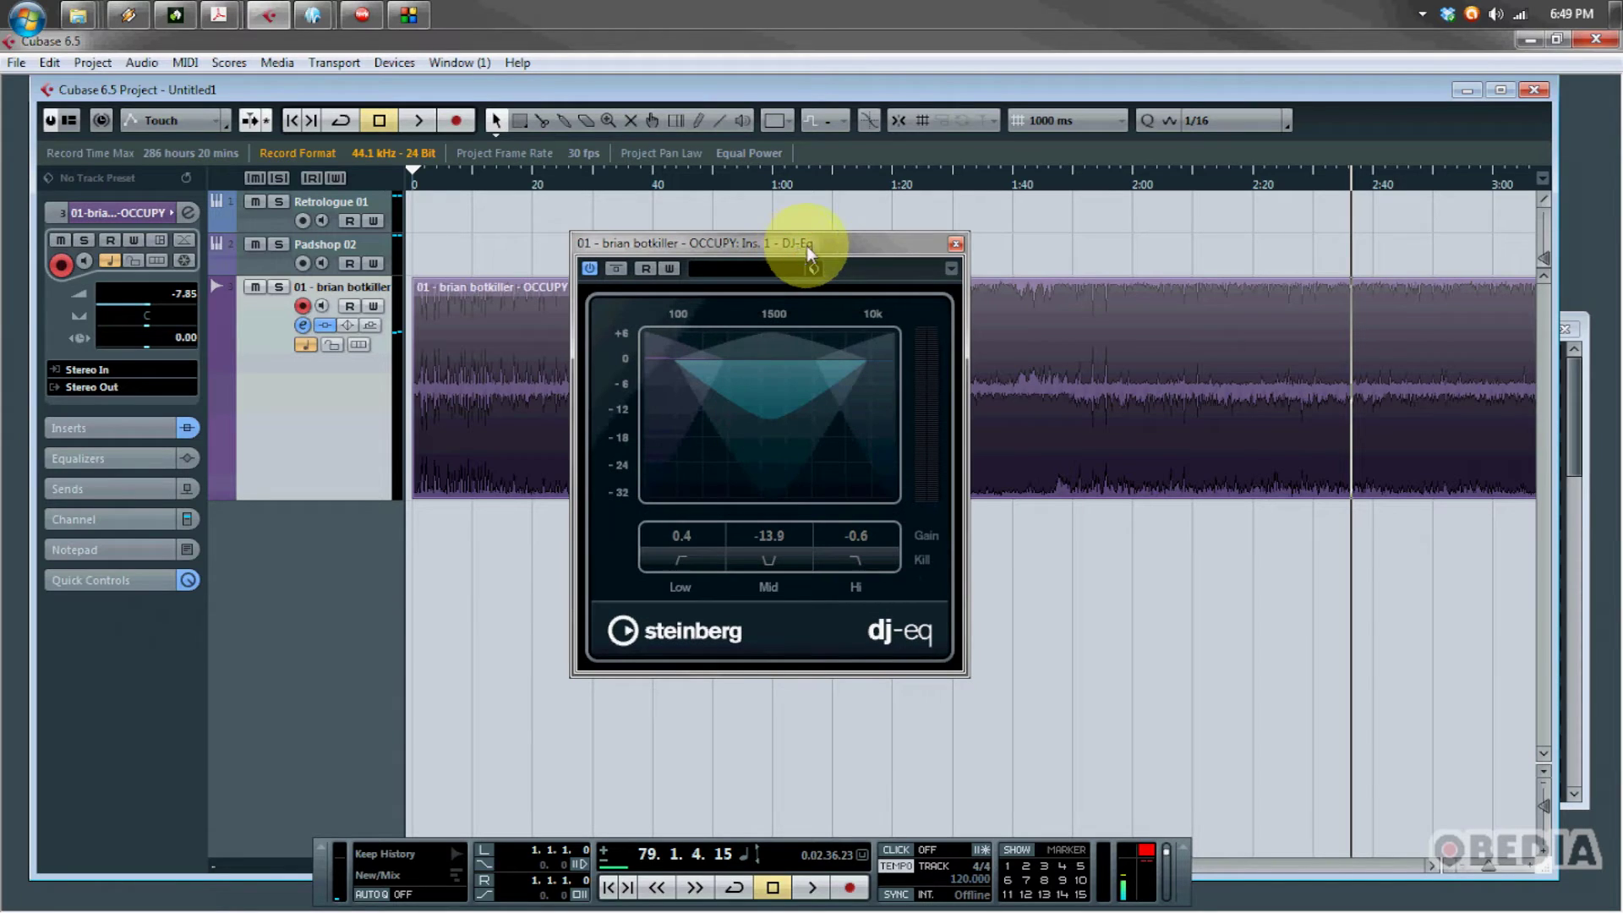
click(766, 421)
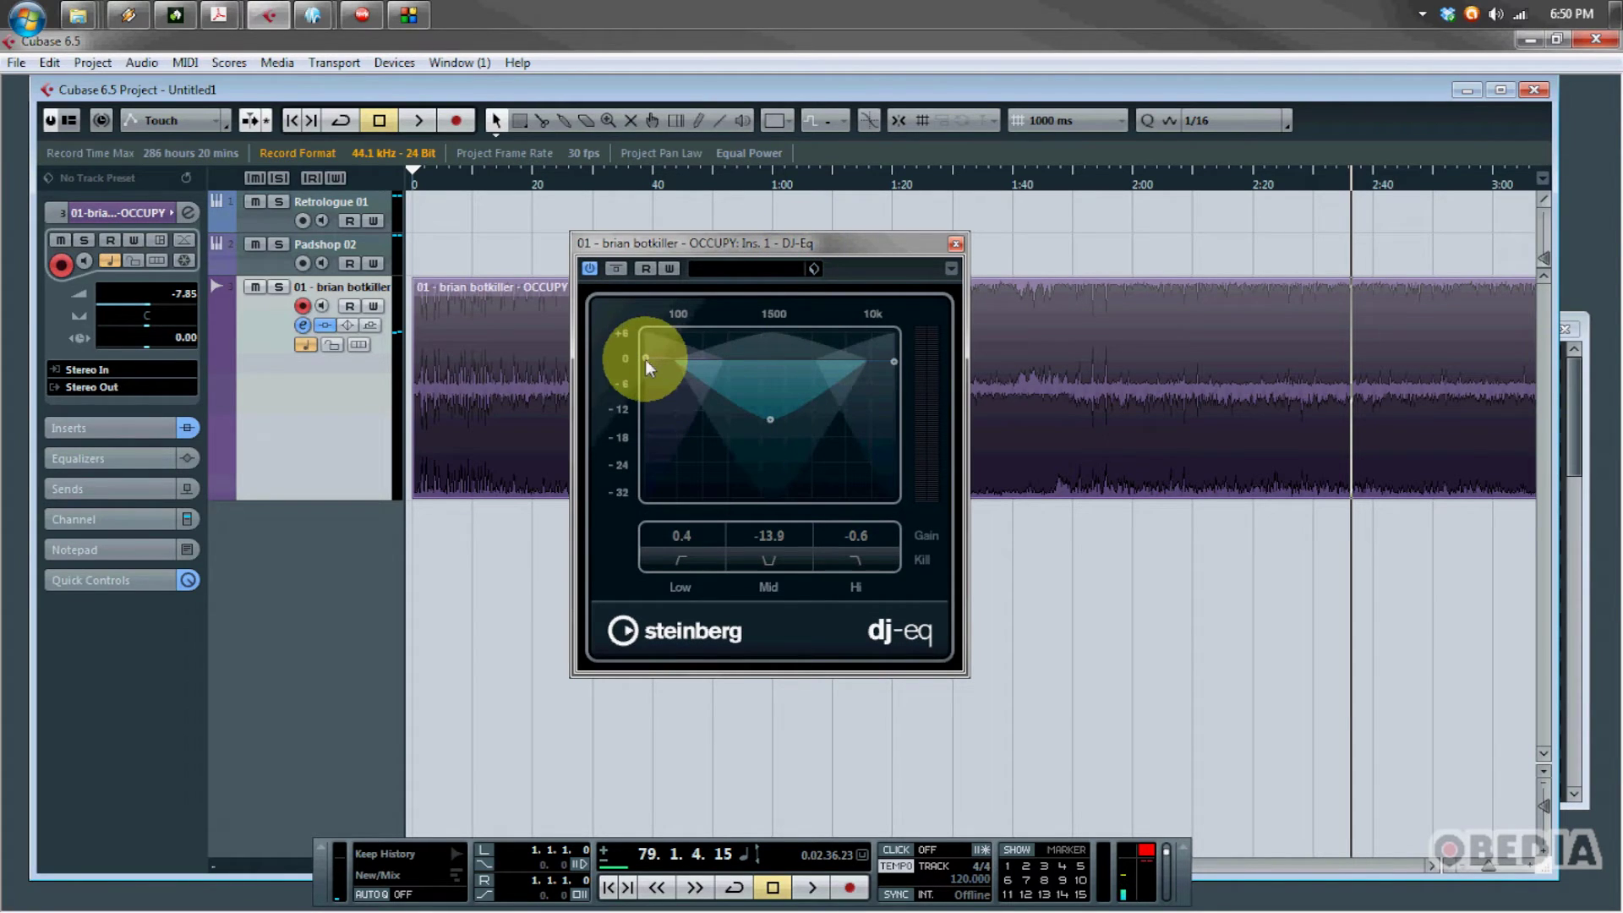
drag(646, 358, 634, 450)
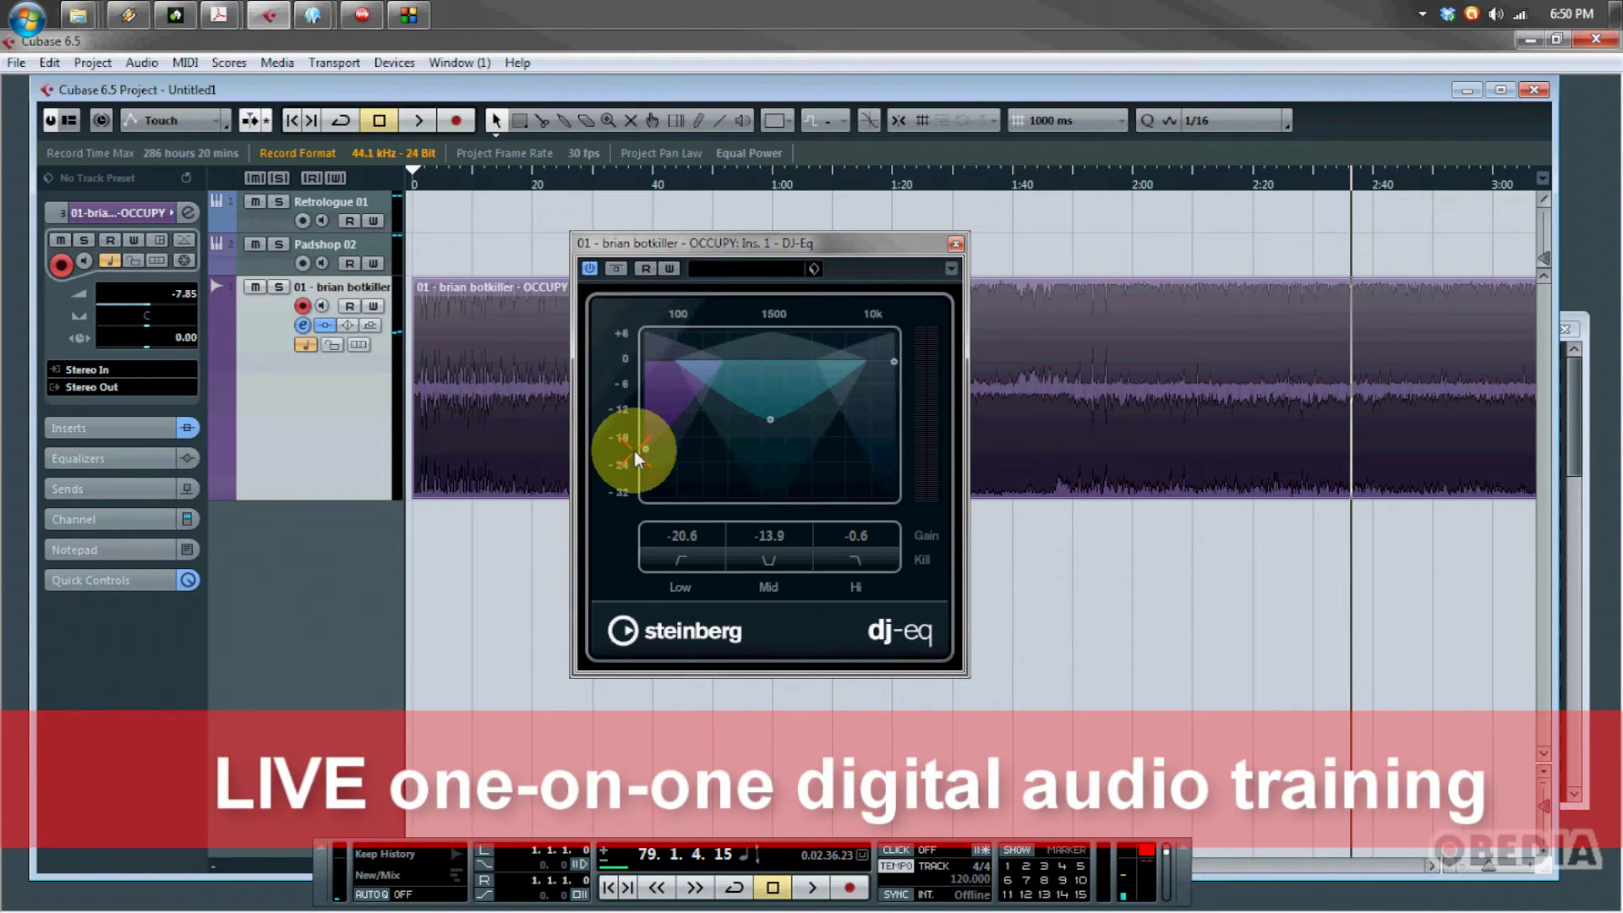
drag(634, 450, 627, 439)
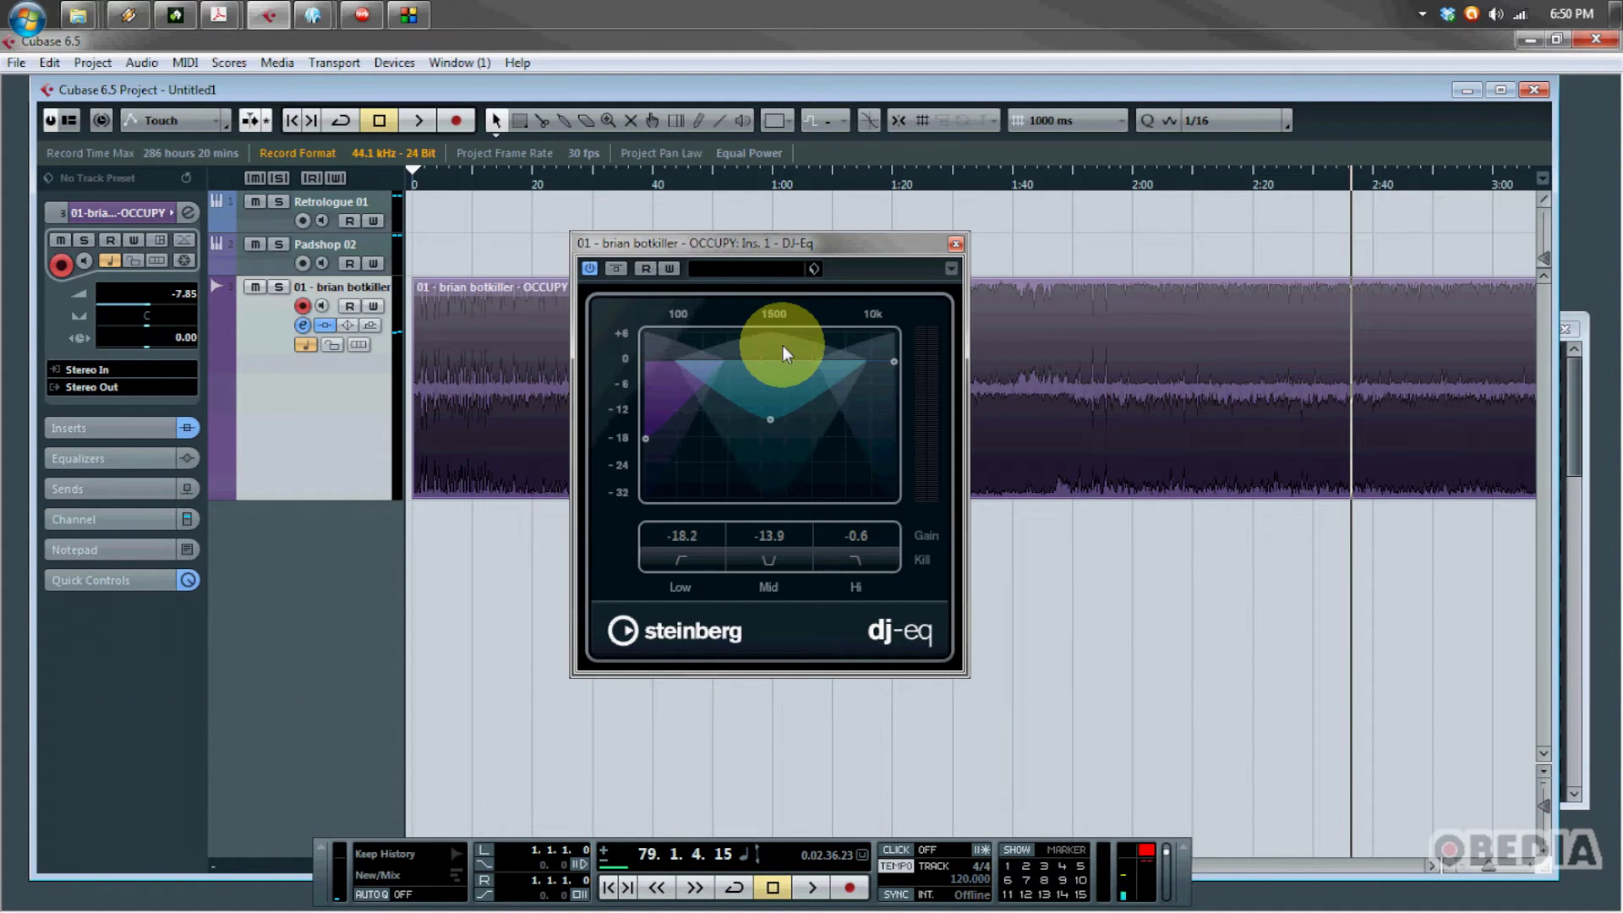
drag(807, 248, 968, 274)
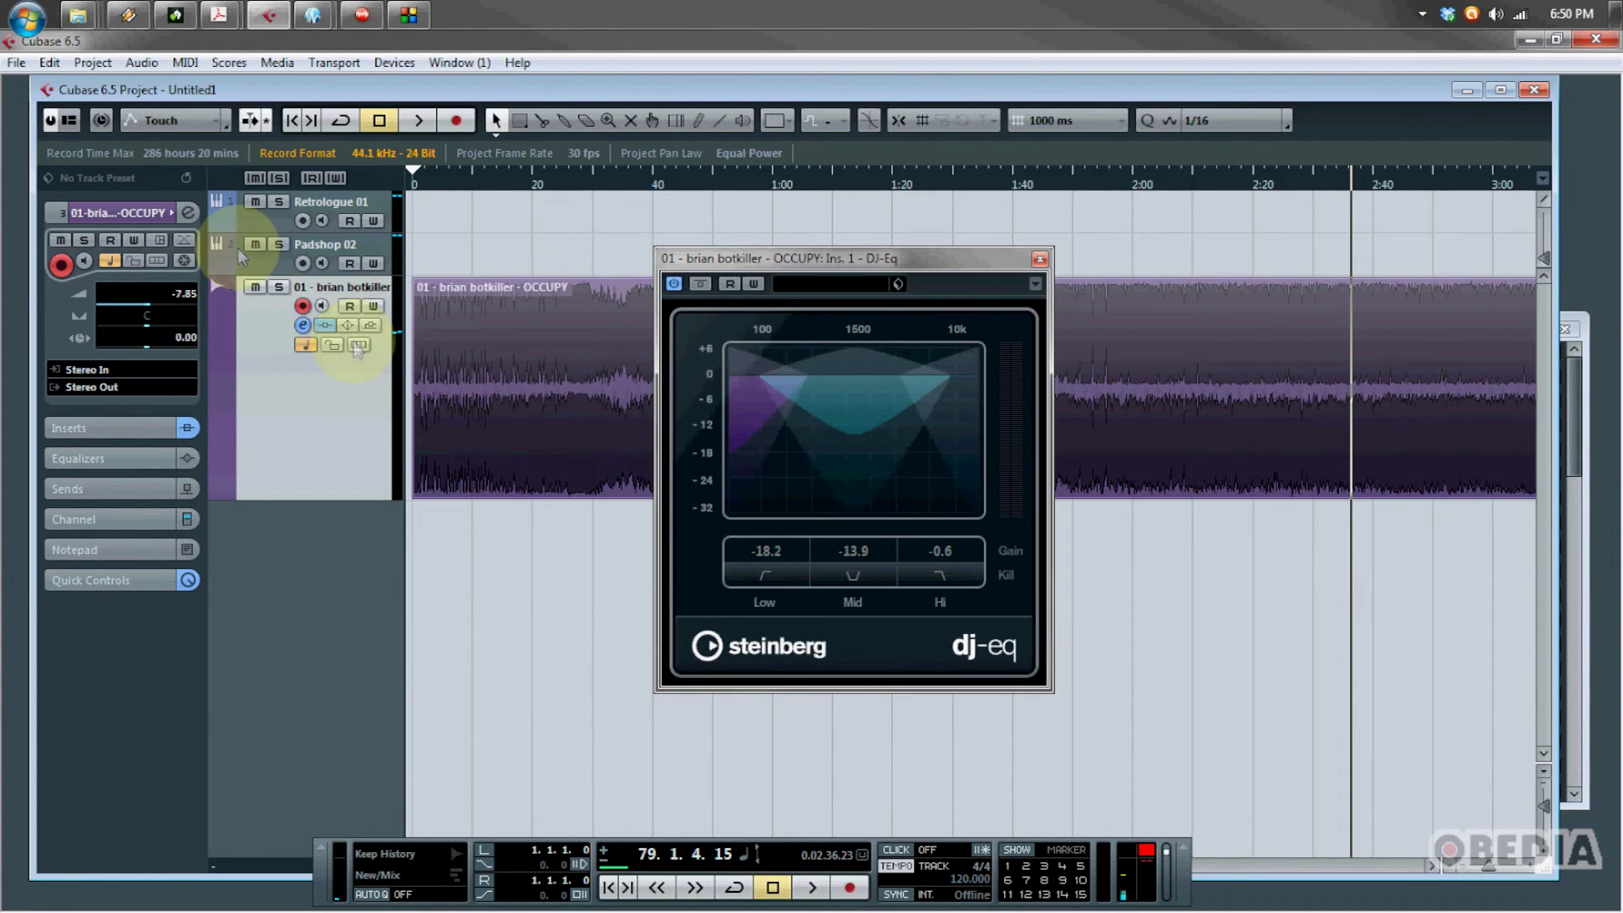
click(188, 213)
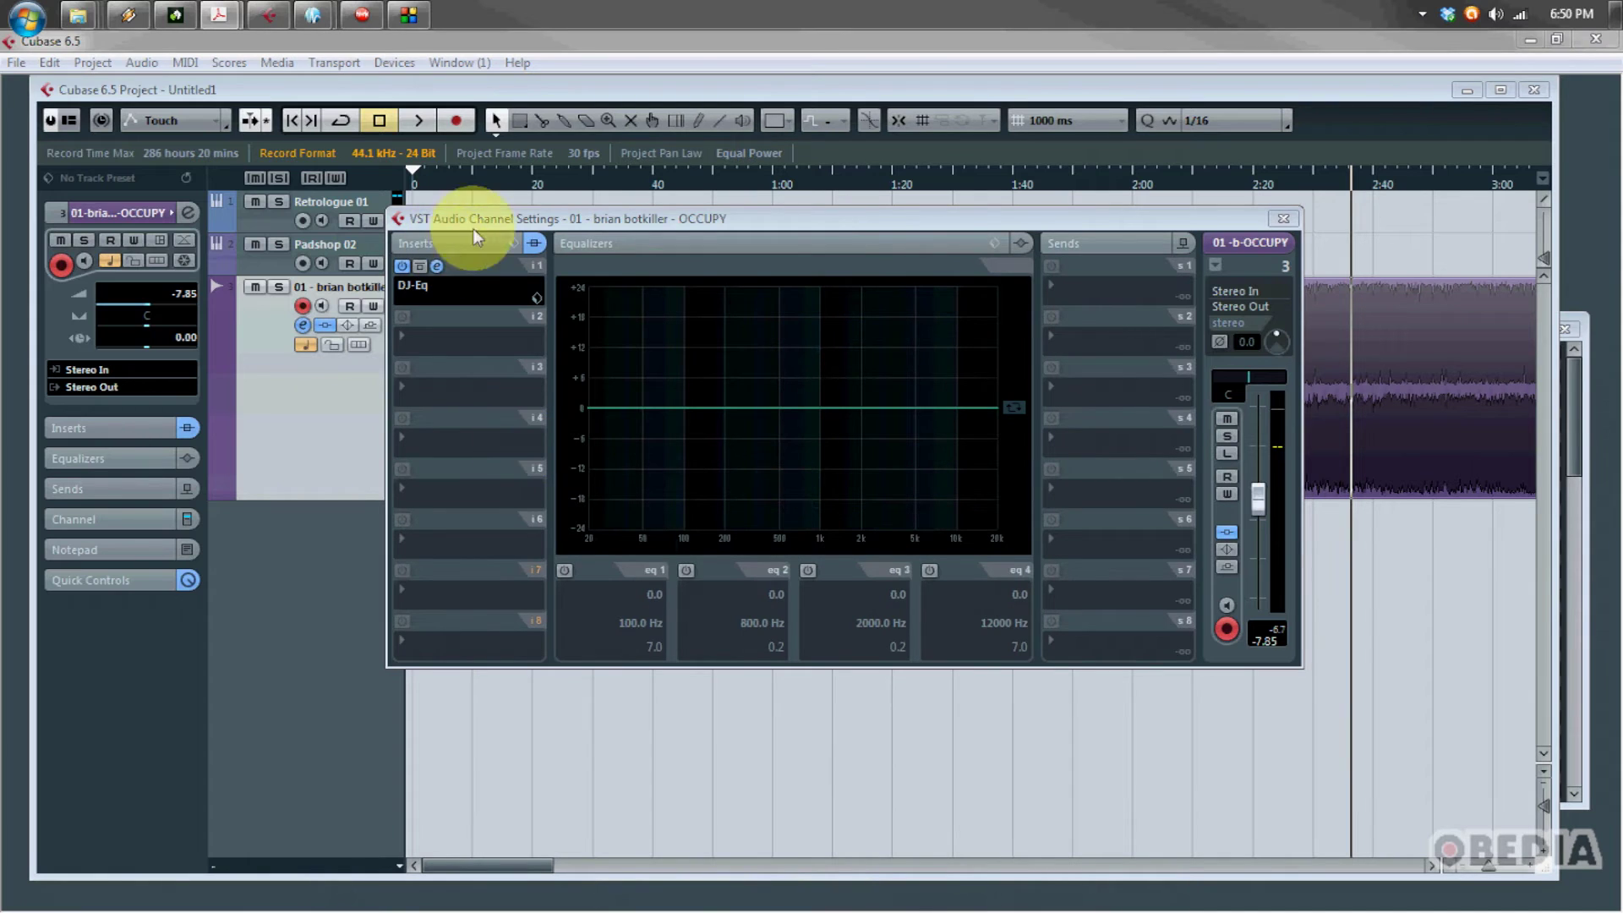
Load Filter > MorphFilter into insert slot 2, close the DJ-Eq window and centre MorphFilter
click(519, 239)
click(464, 340)
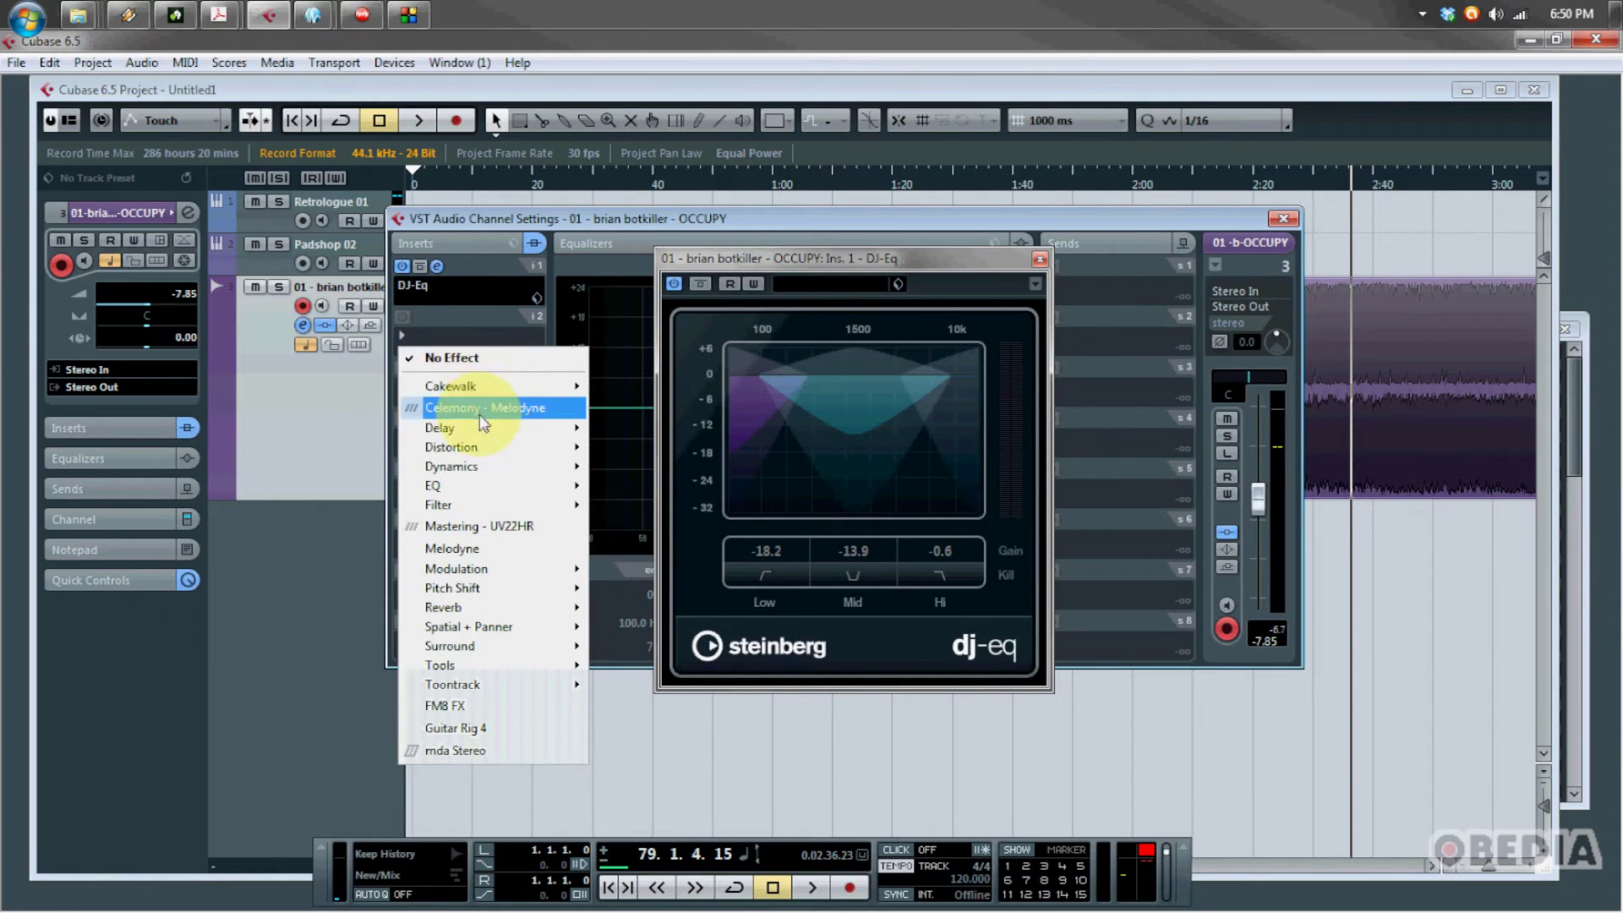
mouse_move(480, 507)
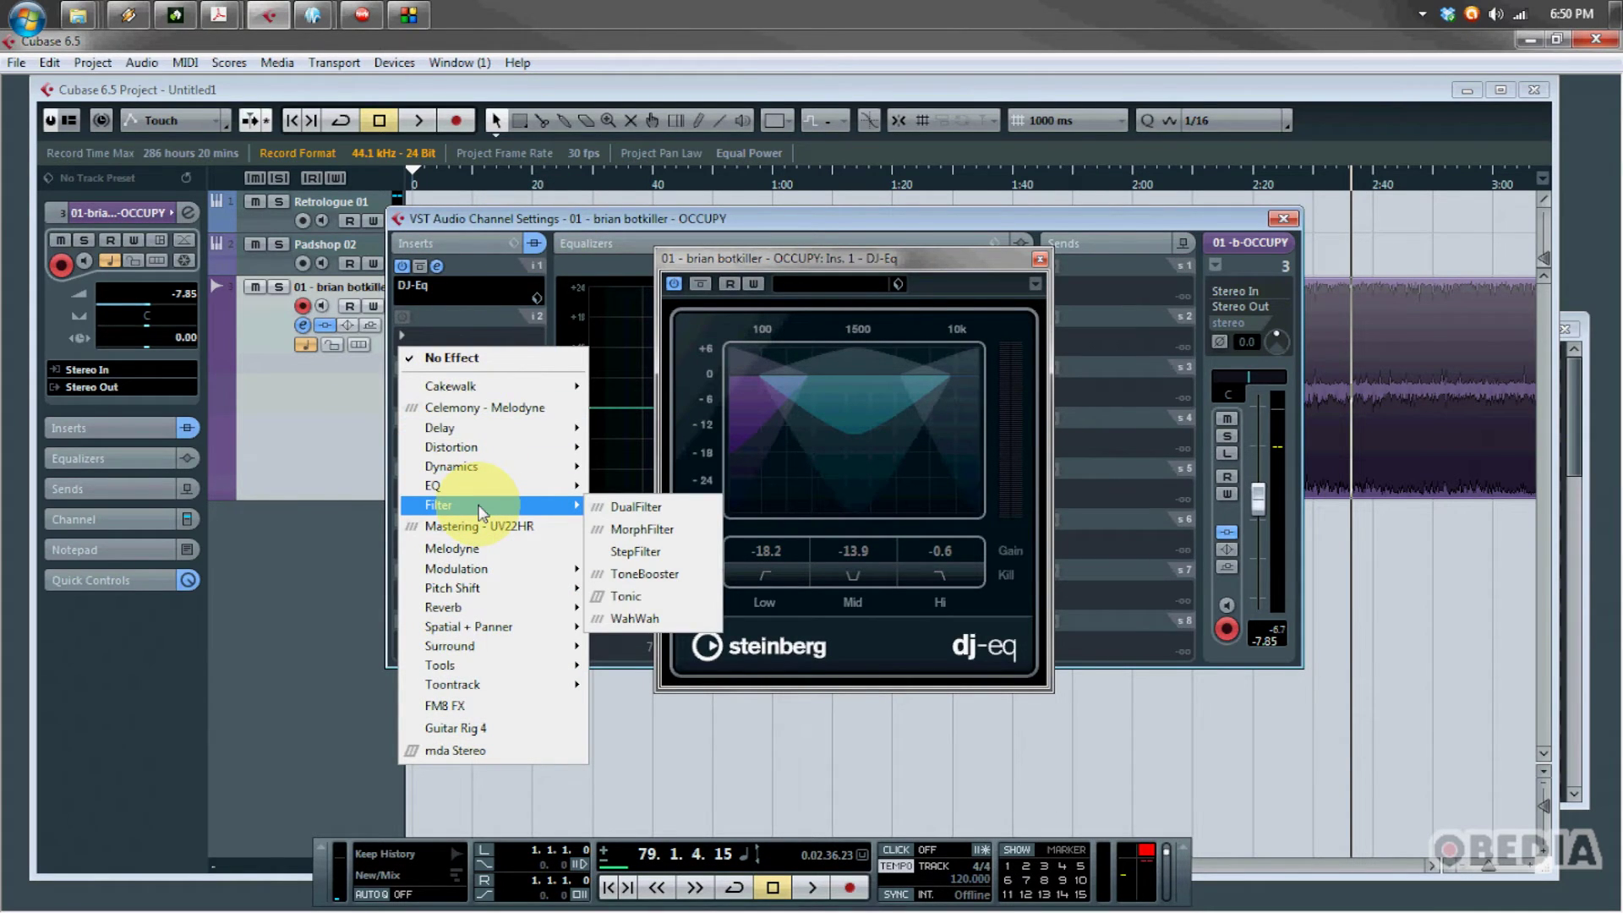
click(669, 527)
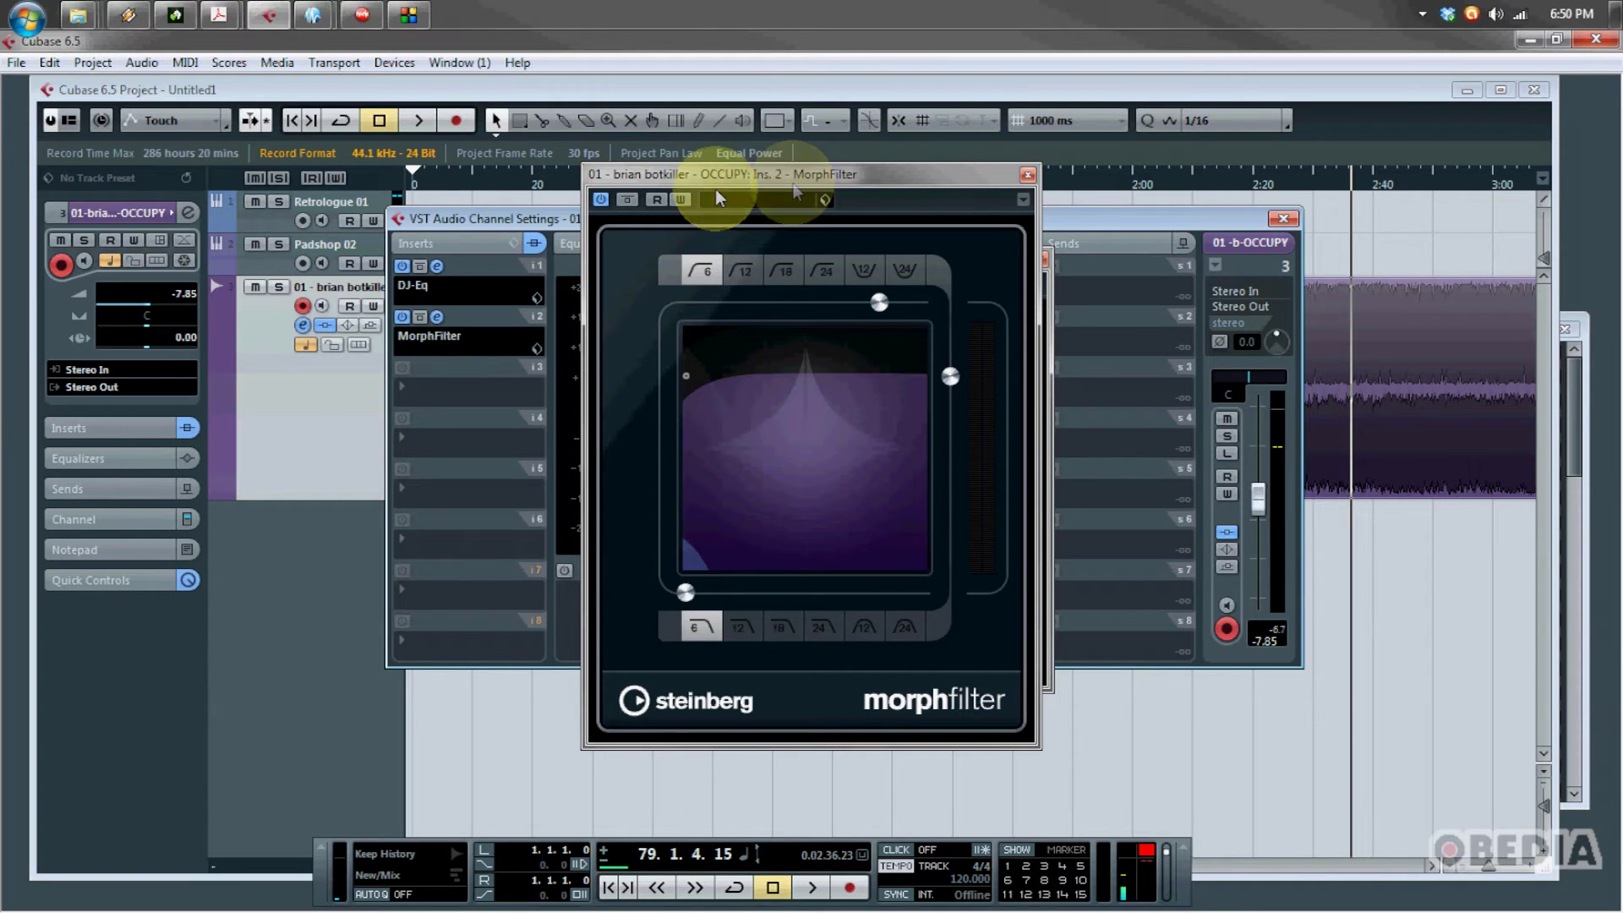
drag(611, 166, 250, 145)
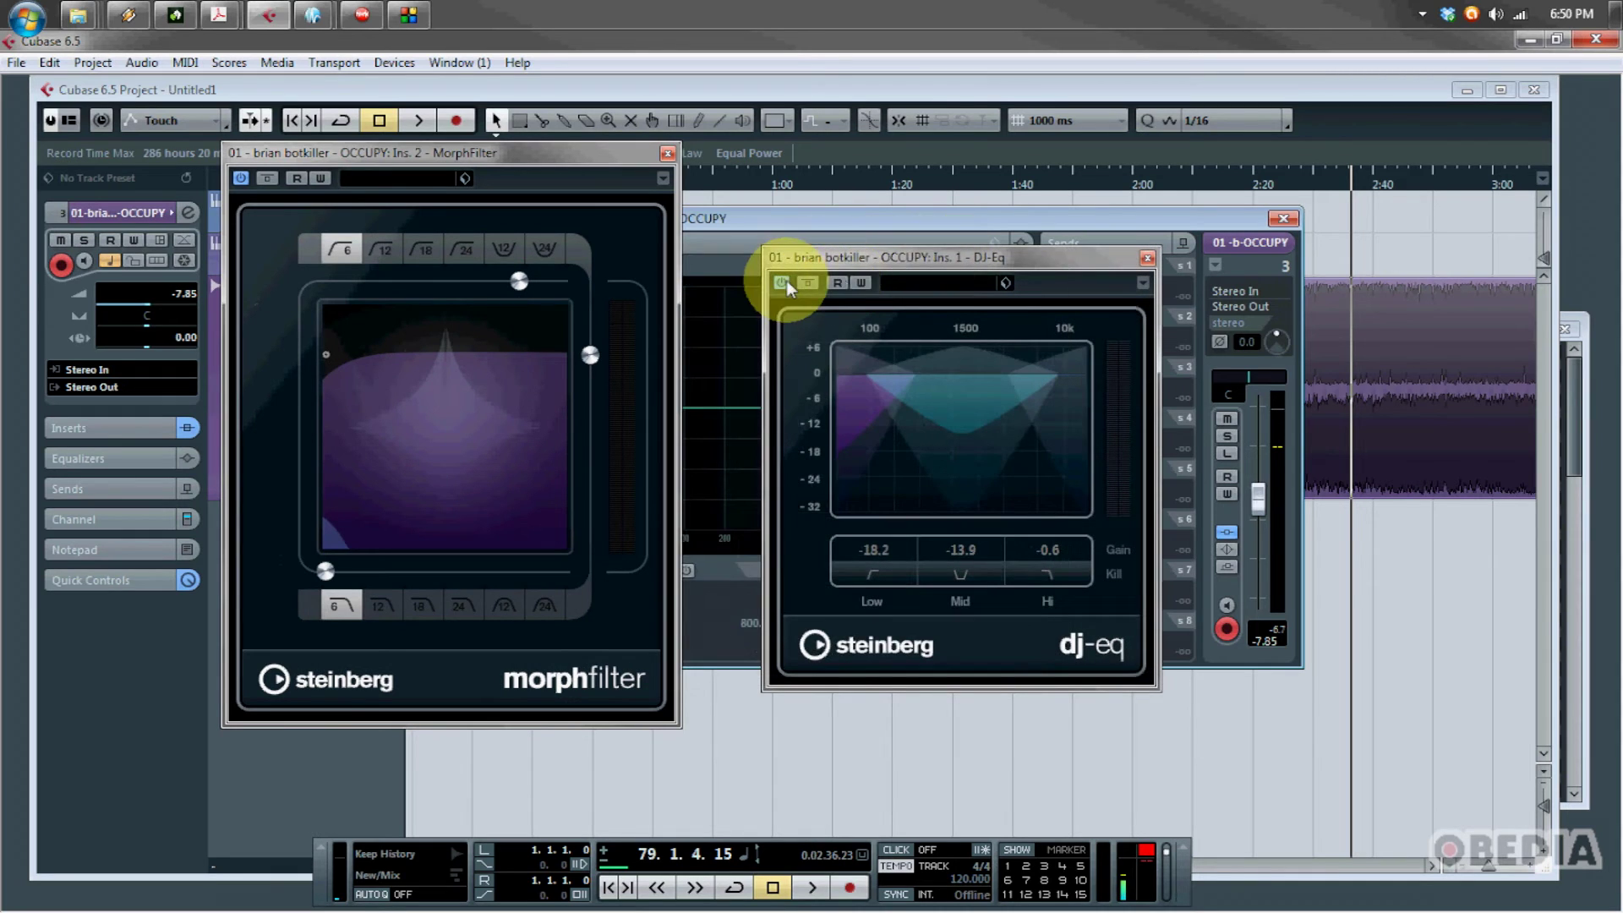
click(1147, 258)
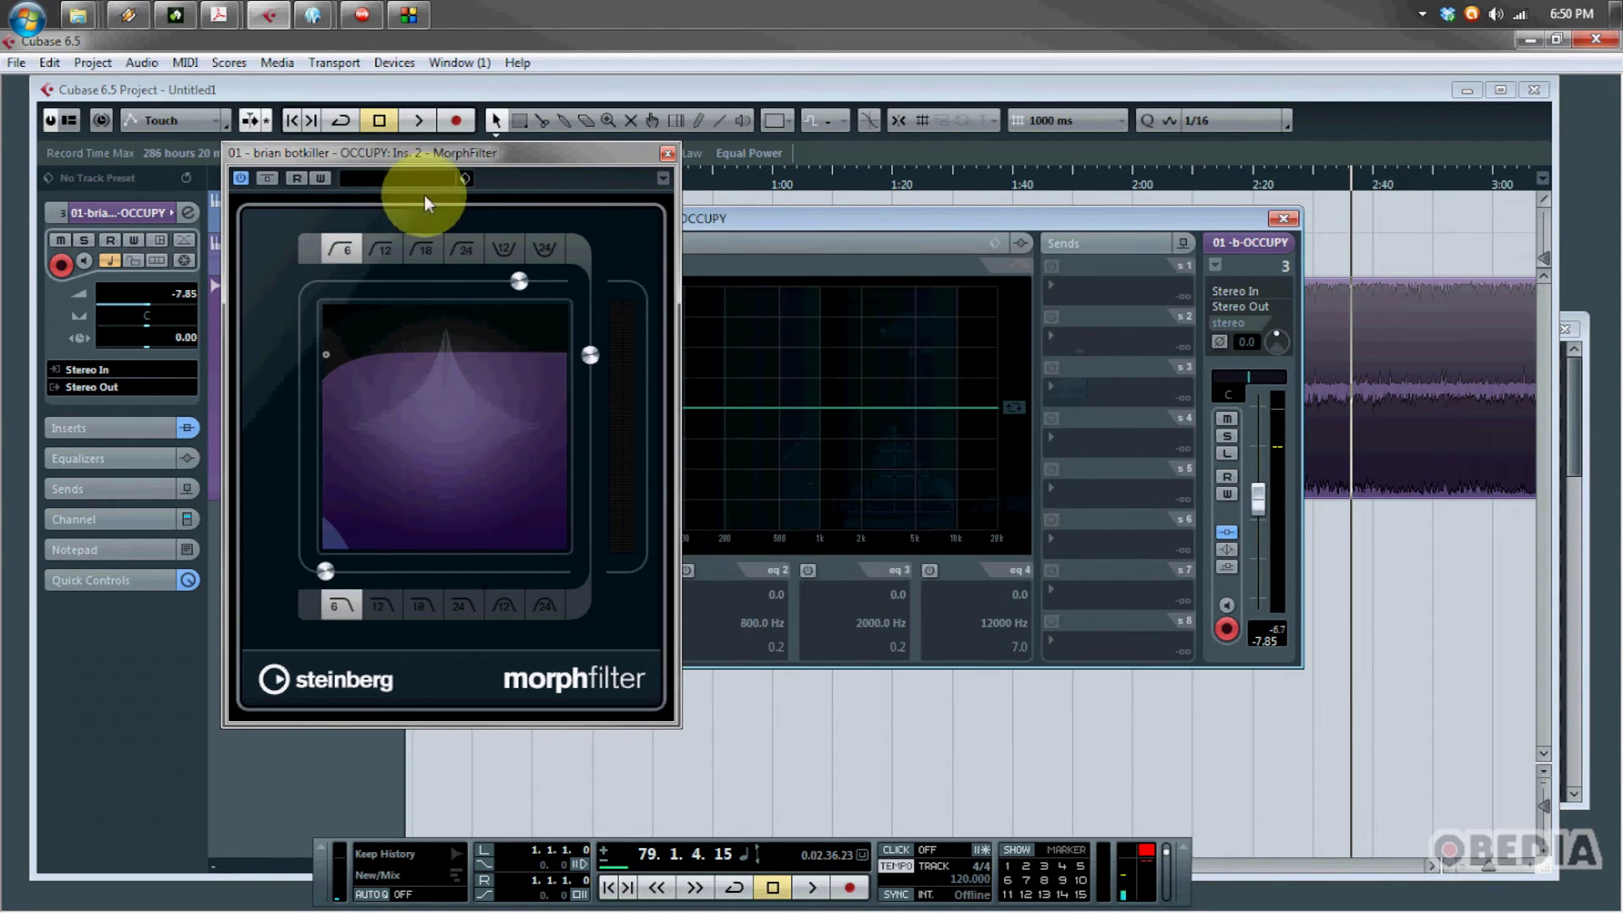
drag(439, 160, 883, 177)
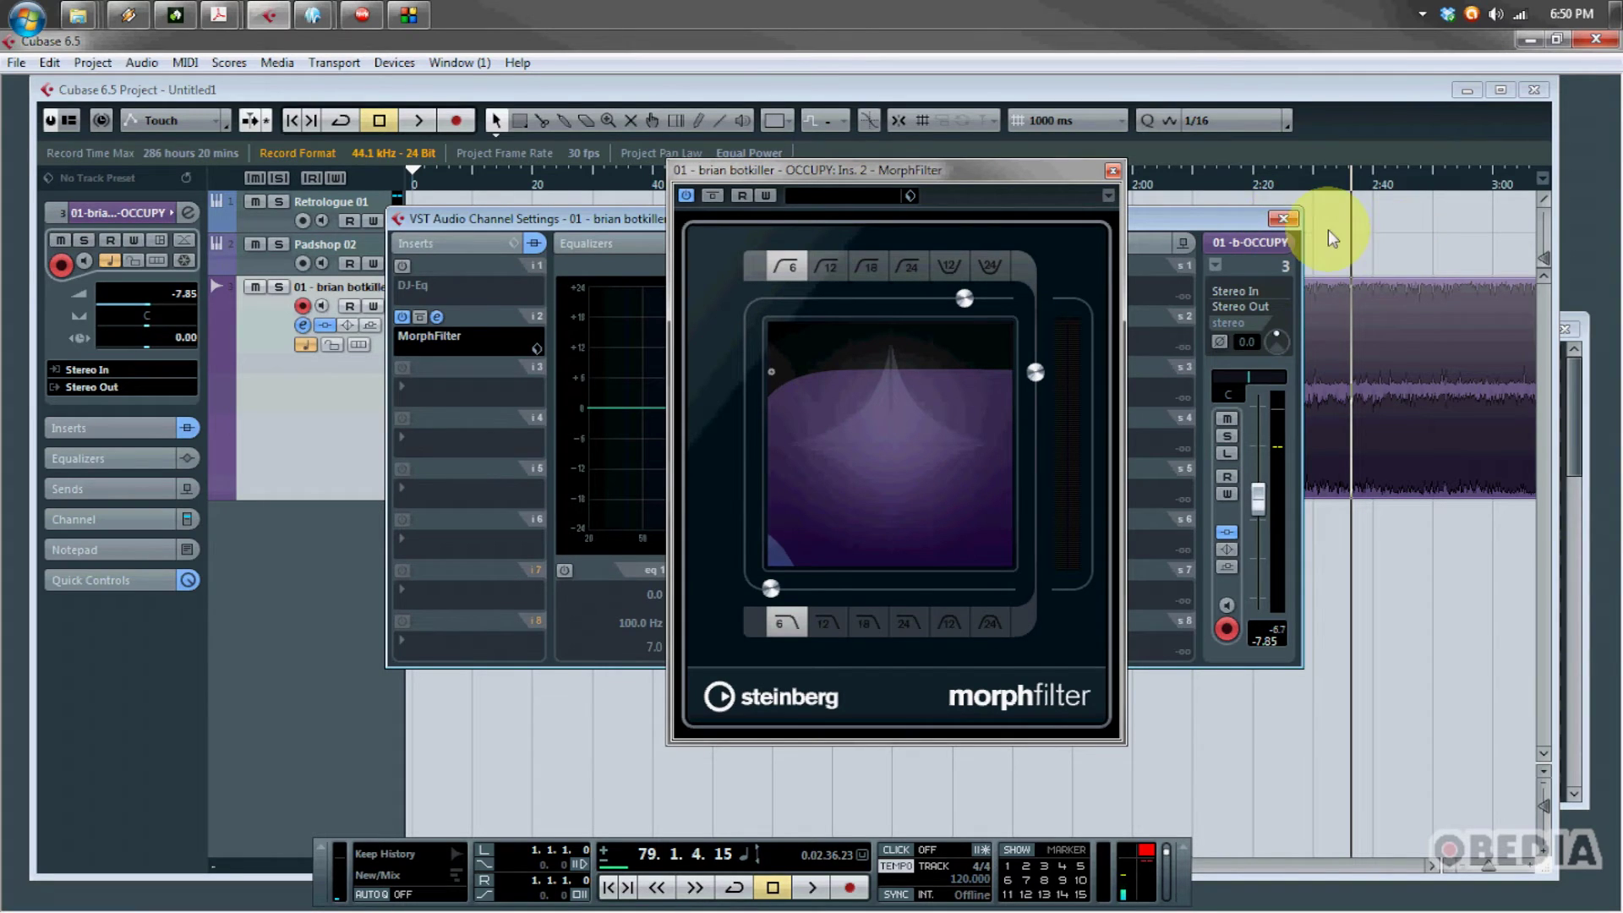
click(1156, 186)
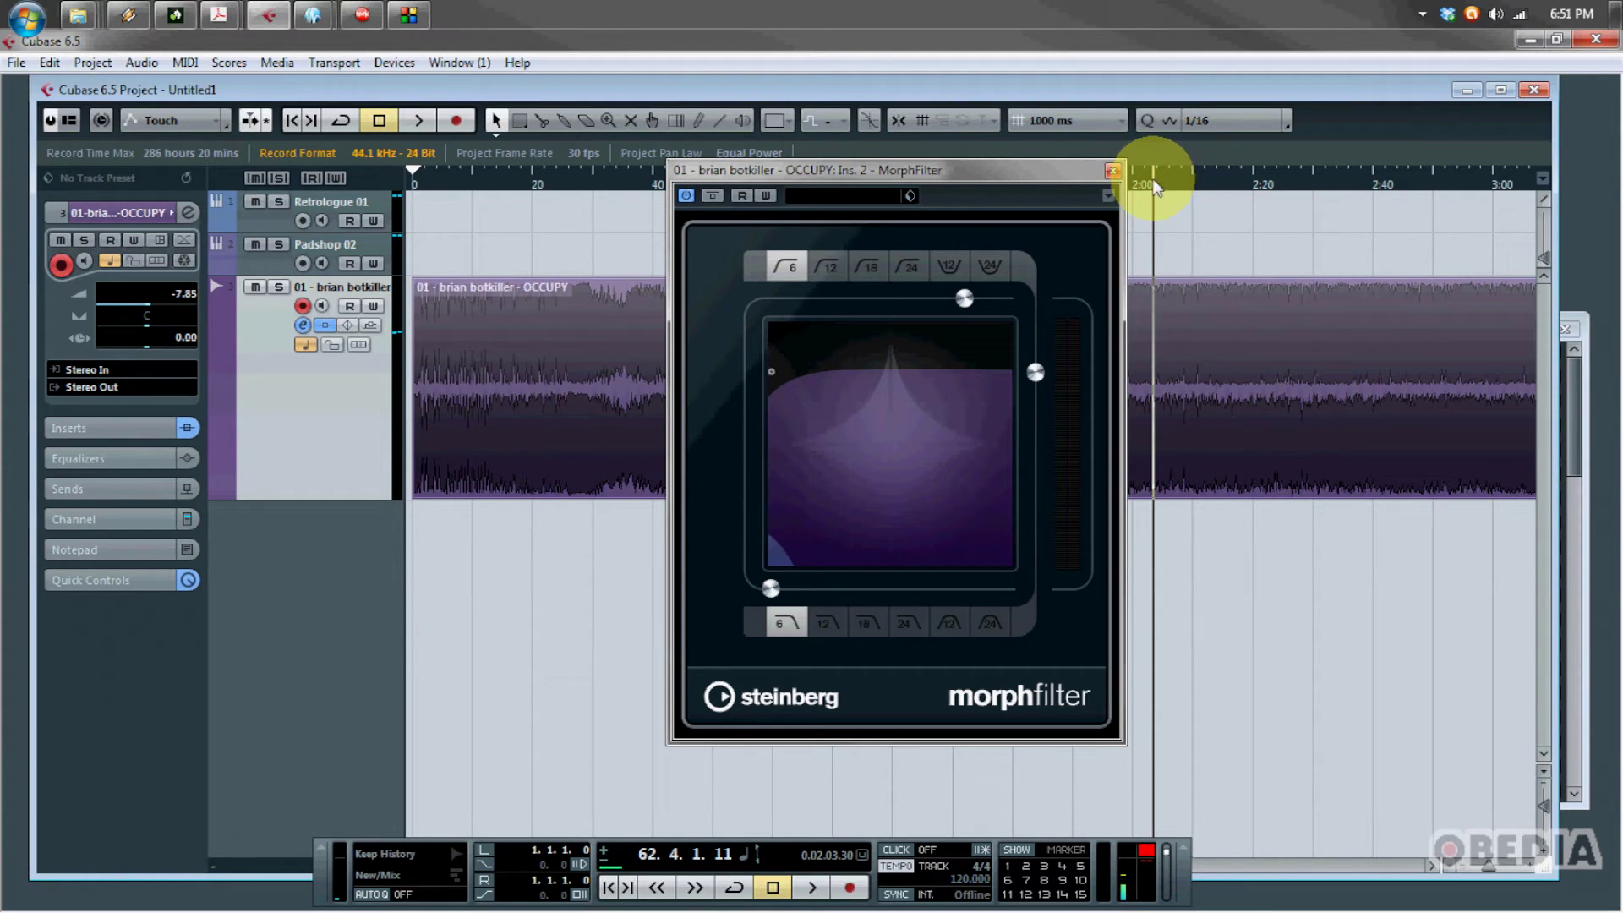
Play the song while morphing MorphFilter, ending with a 6-slope first filter and 24 second filter
key(space)
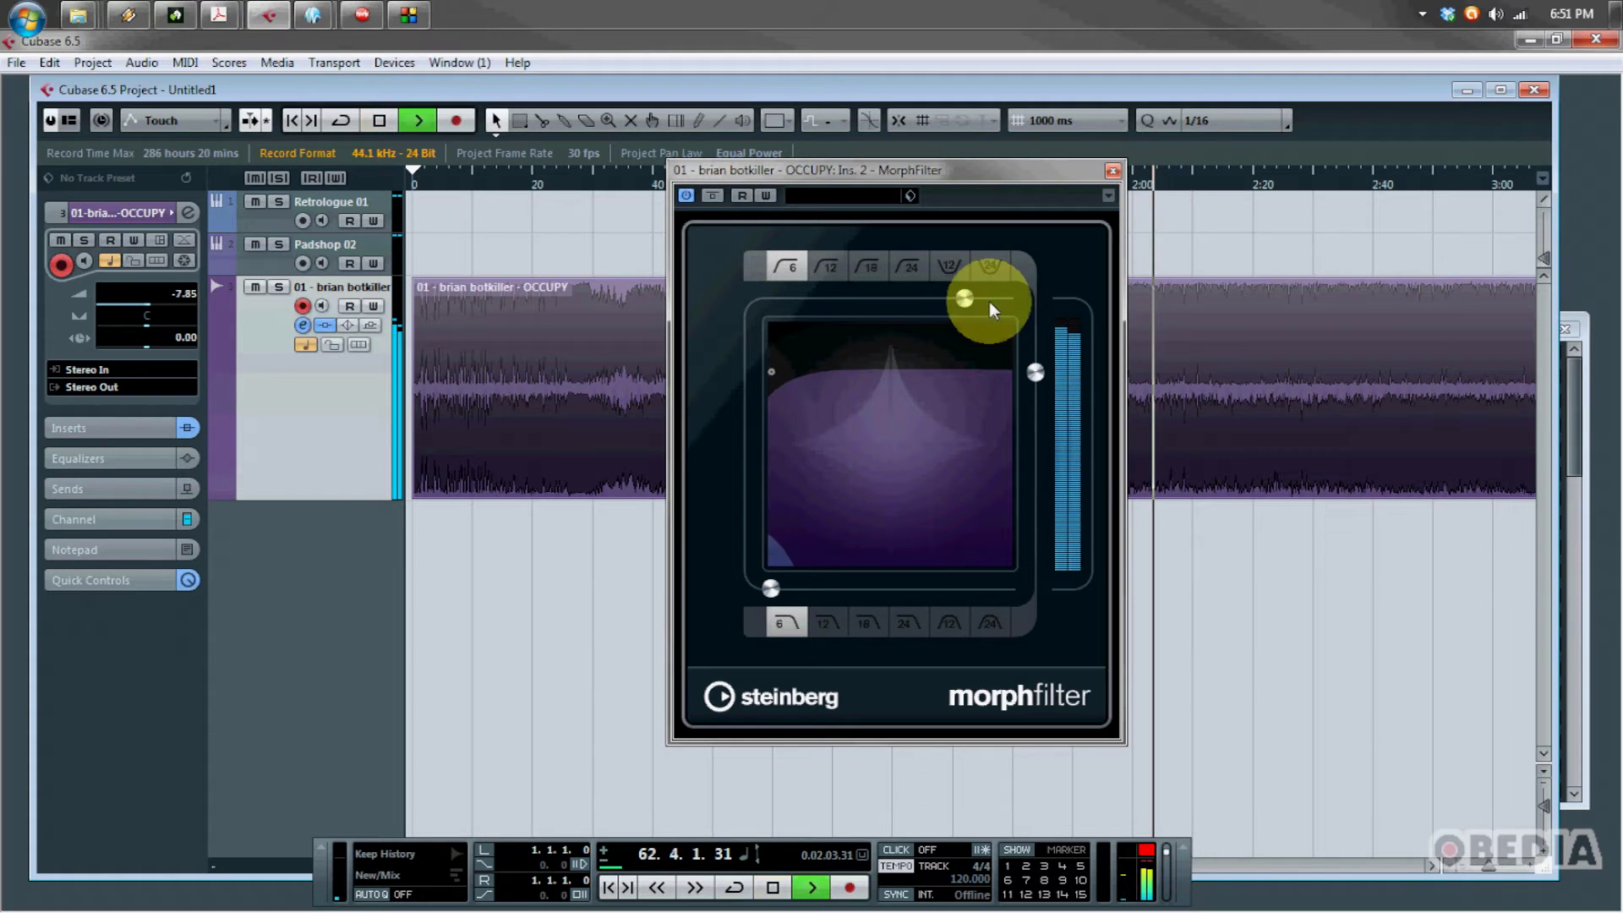
drag(888, 422, 962, 362)
click(994, 267)
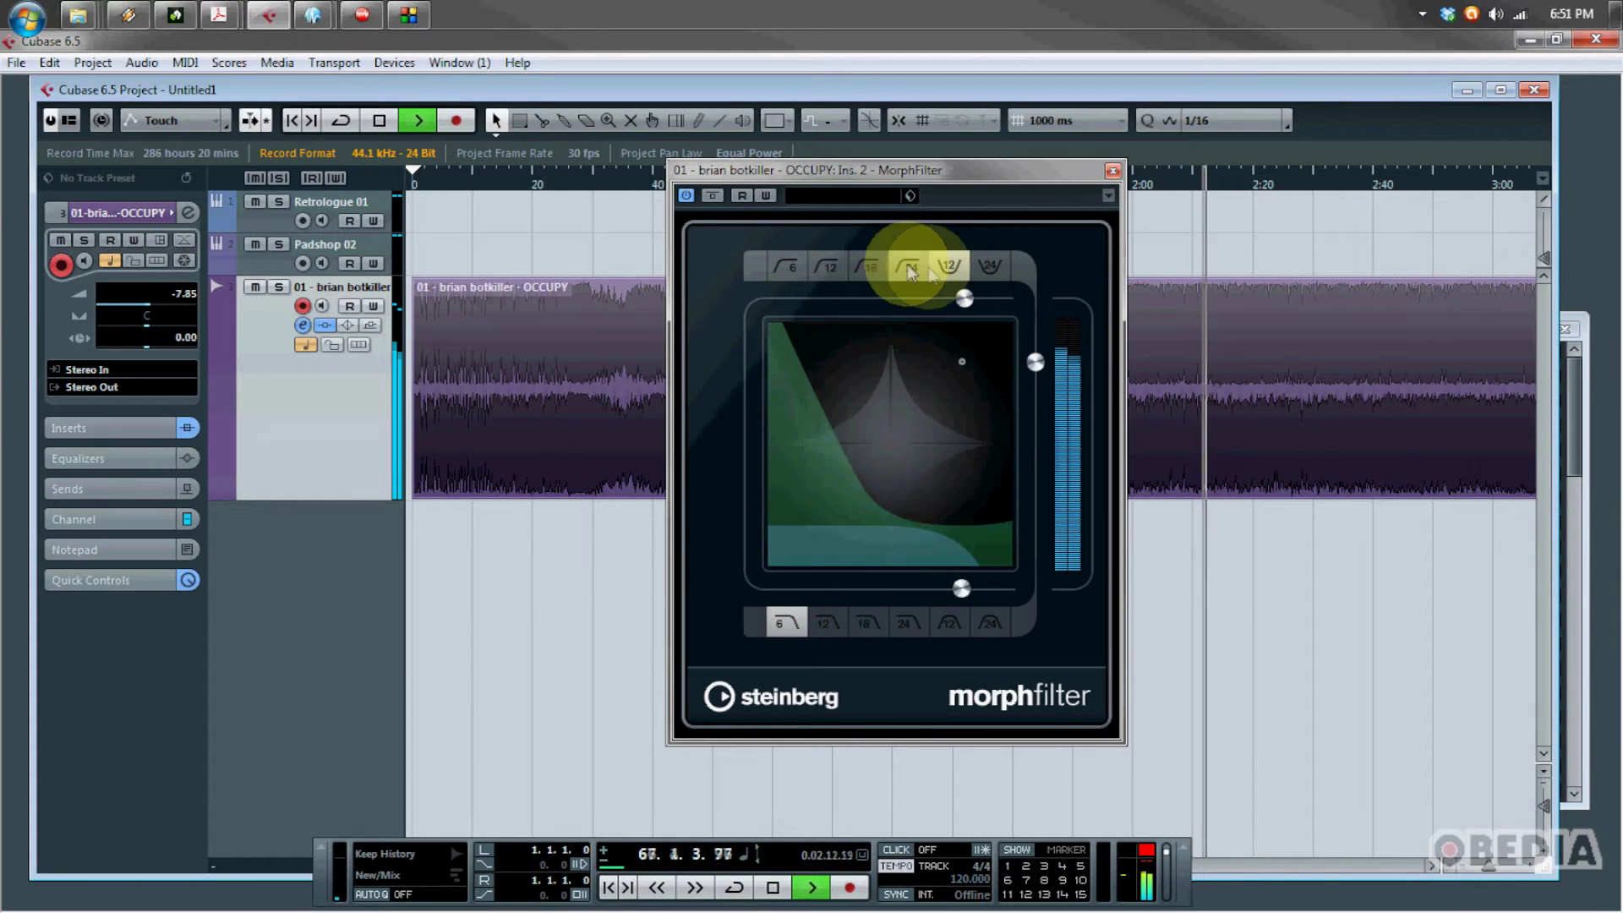
click(871, 269)
click(796, 267)
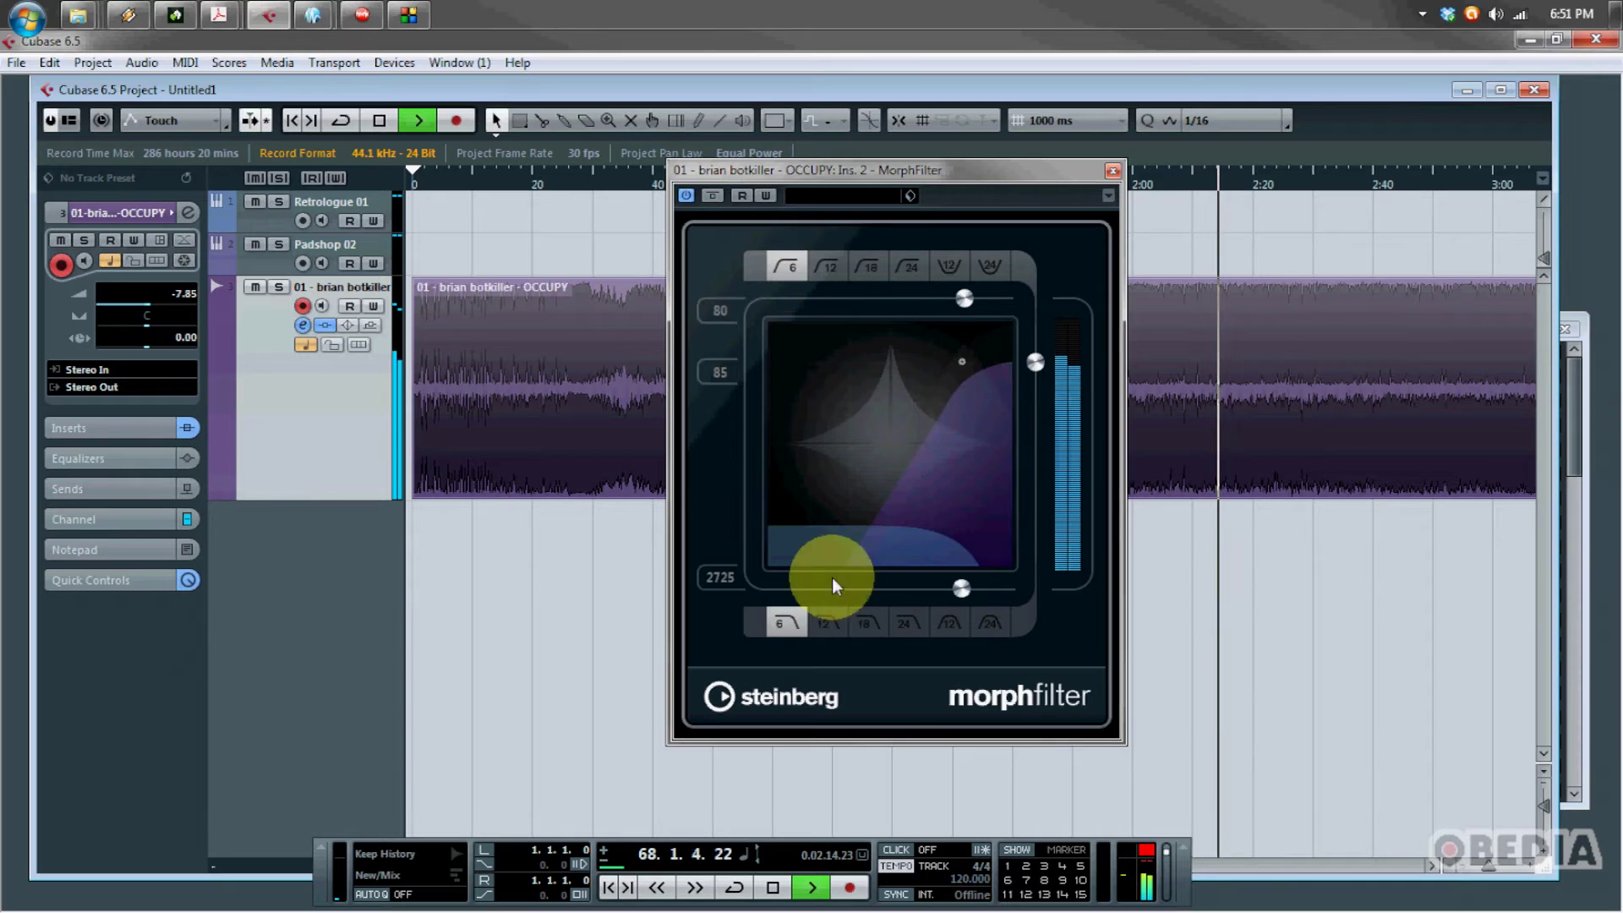
click(864, 623)
click(985, 623)
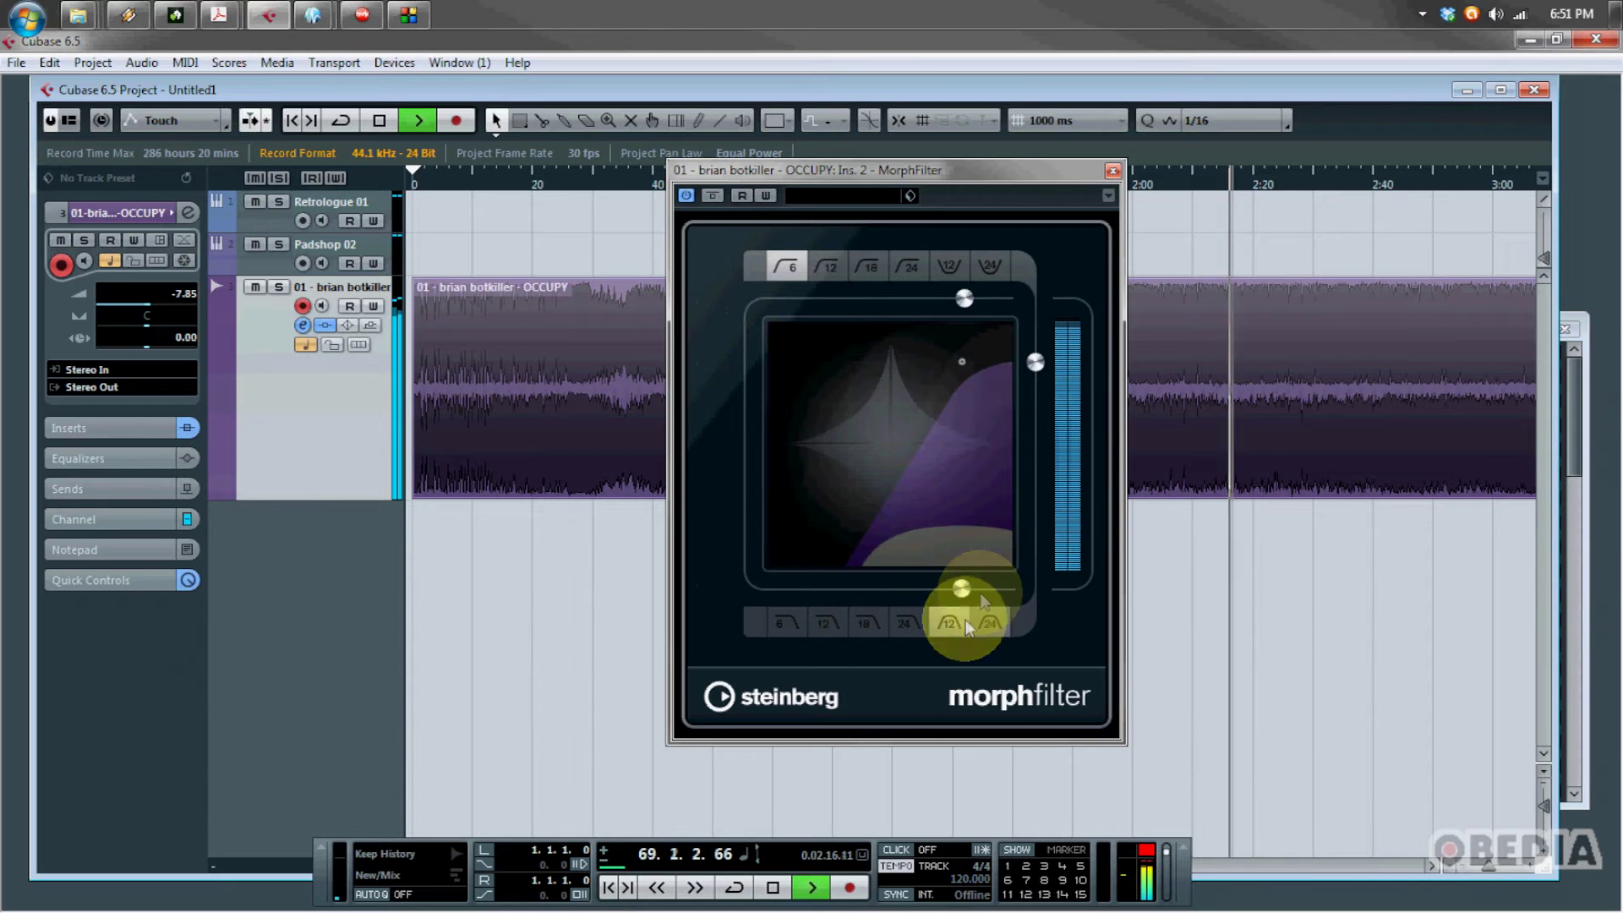
drag(962, 586, 793, 340)
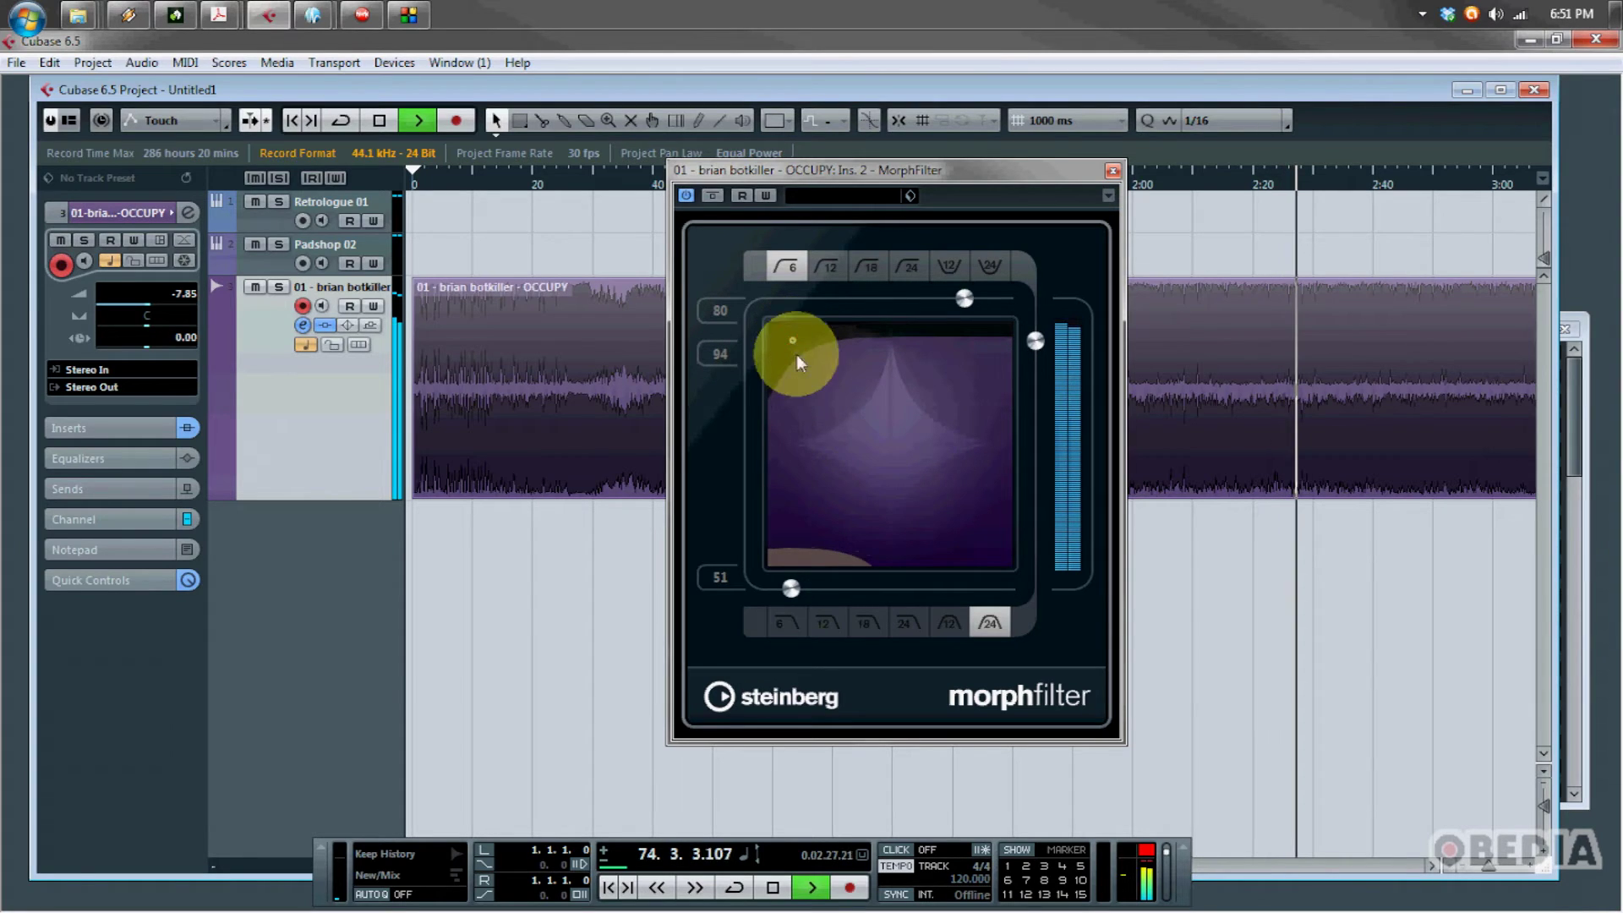
Stop playback, move the morph point to read 35 and 121, and try the second filter's 6 slope
key(space)
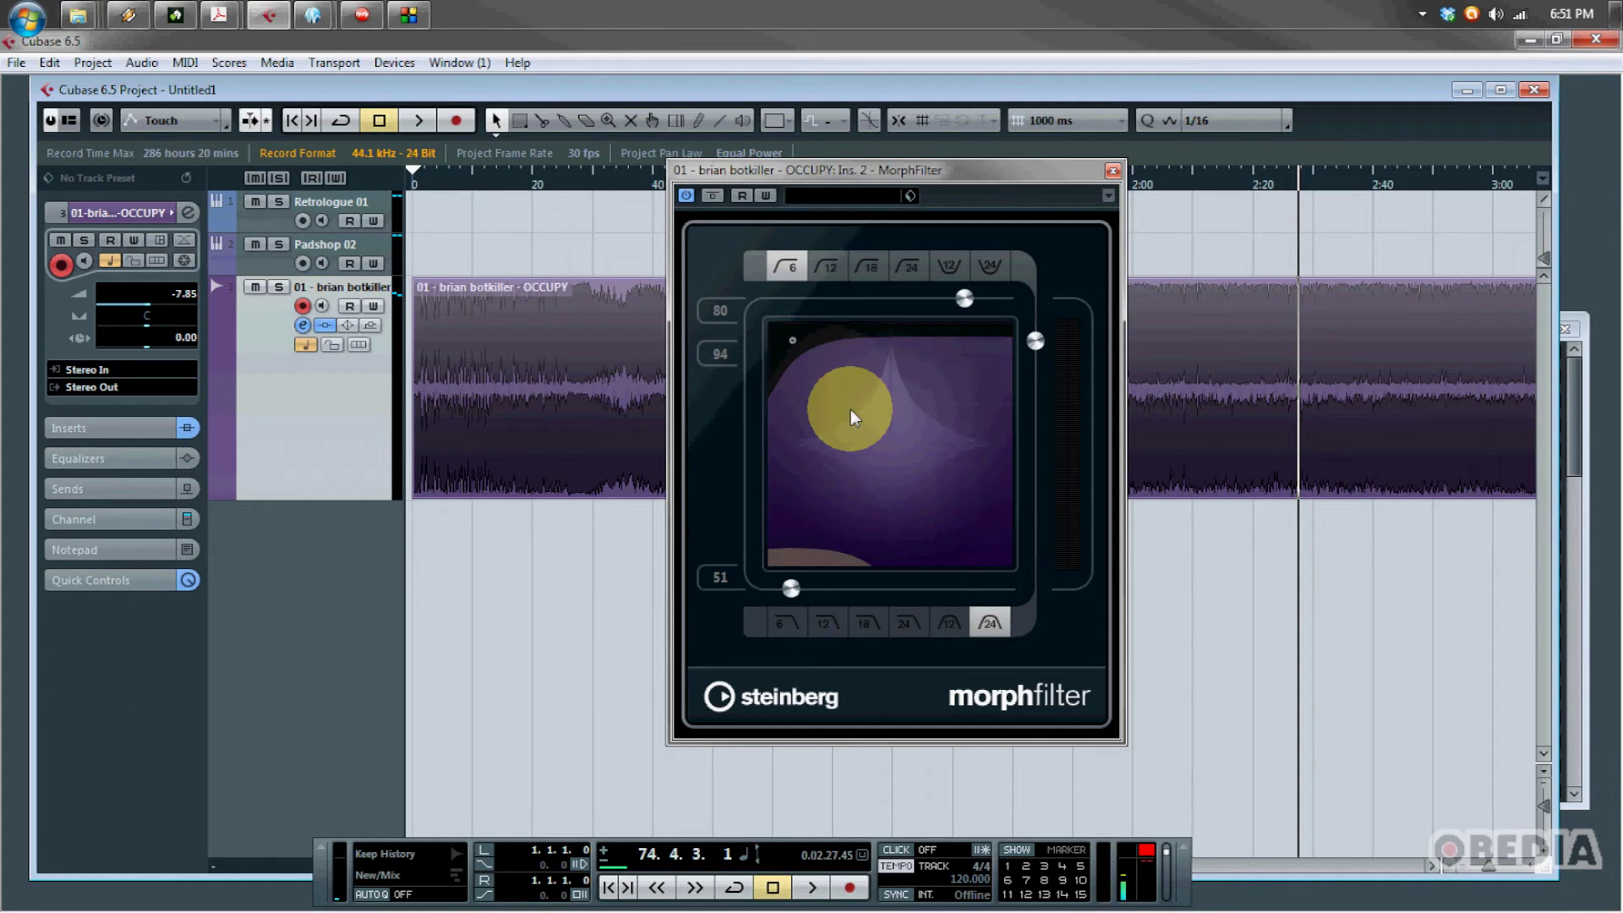
mouse_move(850, 409)
mouse_down()
mouse_move(894, 444)
mouse_move(920, 438)
mouse_move(940, 393)
mouse_move(937, 431)
mouse_move(889, 413)
mouse_move(829, 439)
mouse_move(891, 460)
mouse_move(891, 499)
mouse_move(875, 479)
mouse_move(932, 373)
mouse_move(769, 474)
mouse_move(887, 460)
mouse_move(950, 417)
mouse_move(928, 532)
mouse_move(844, 480)
mouse_up()
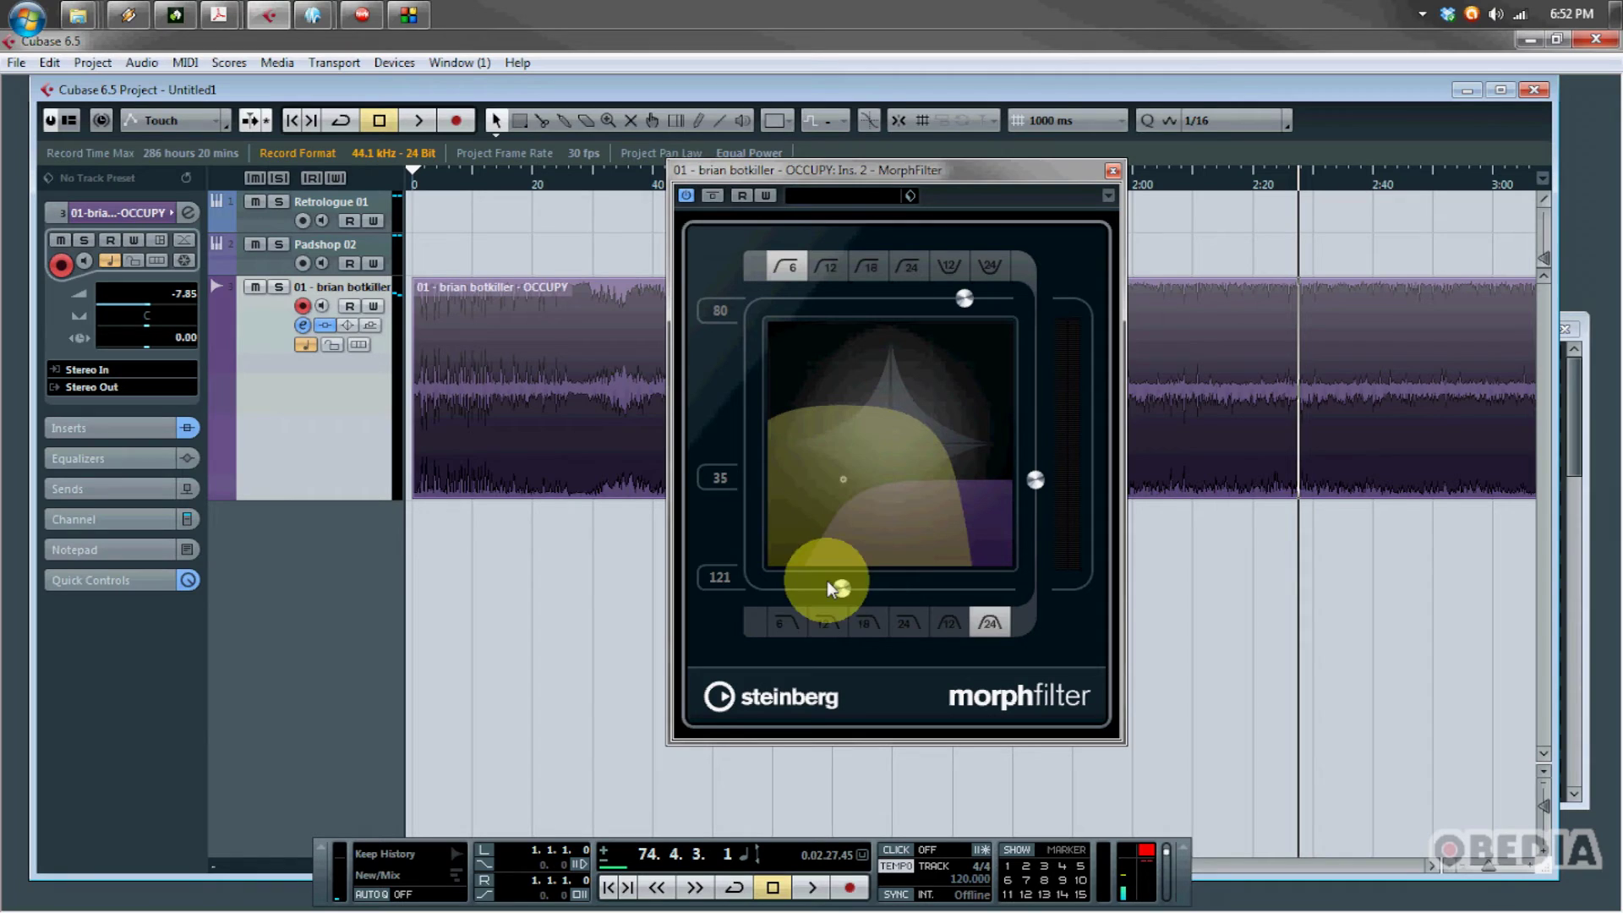
click(794, 622)
Cycle MorphFilter's slopes, settling on 24 for the second filter and 6 for the first
click(833, 621)
click(860, 623)
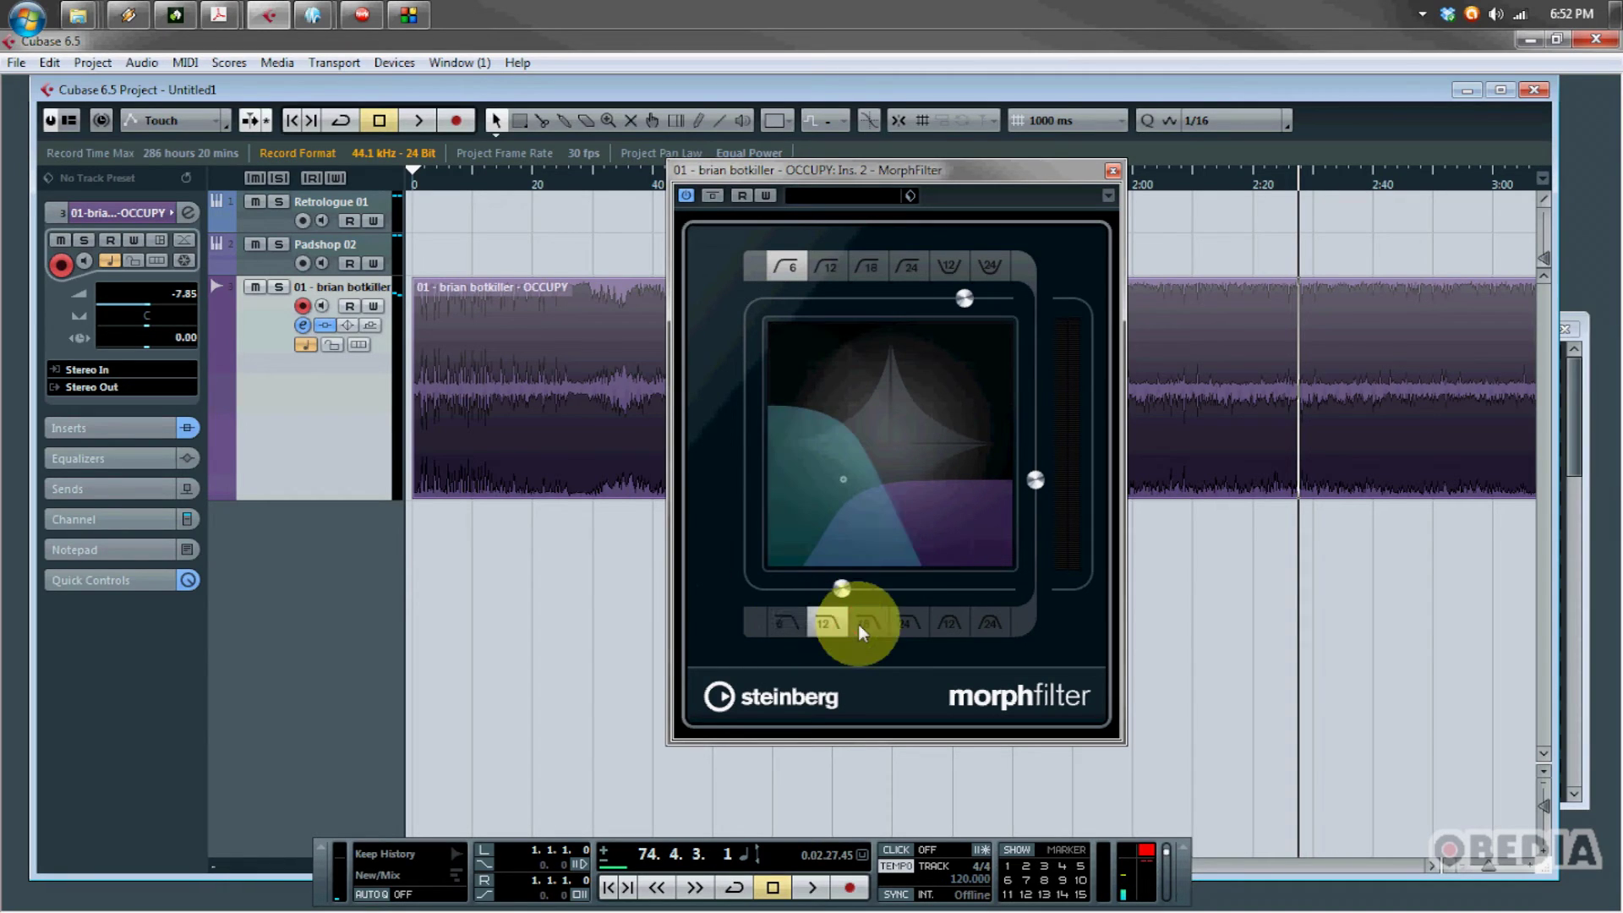
click(904, 627)
click(829, 269)
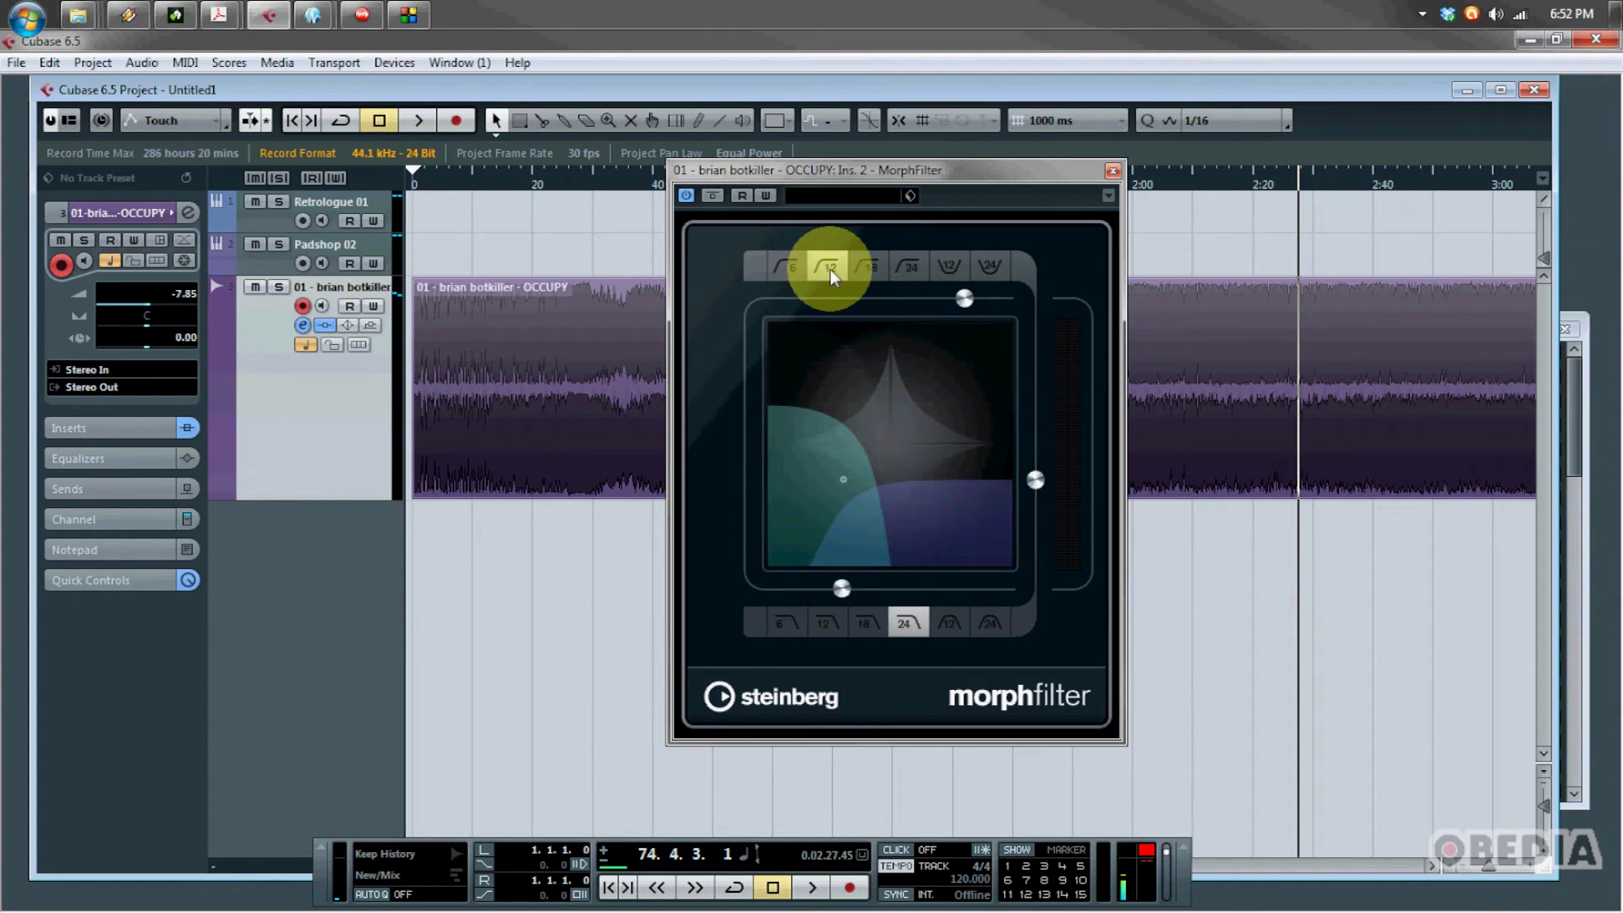
click(867, 267)
click(908, 267)
click(950, 265)
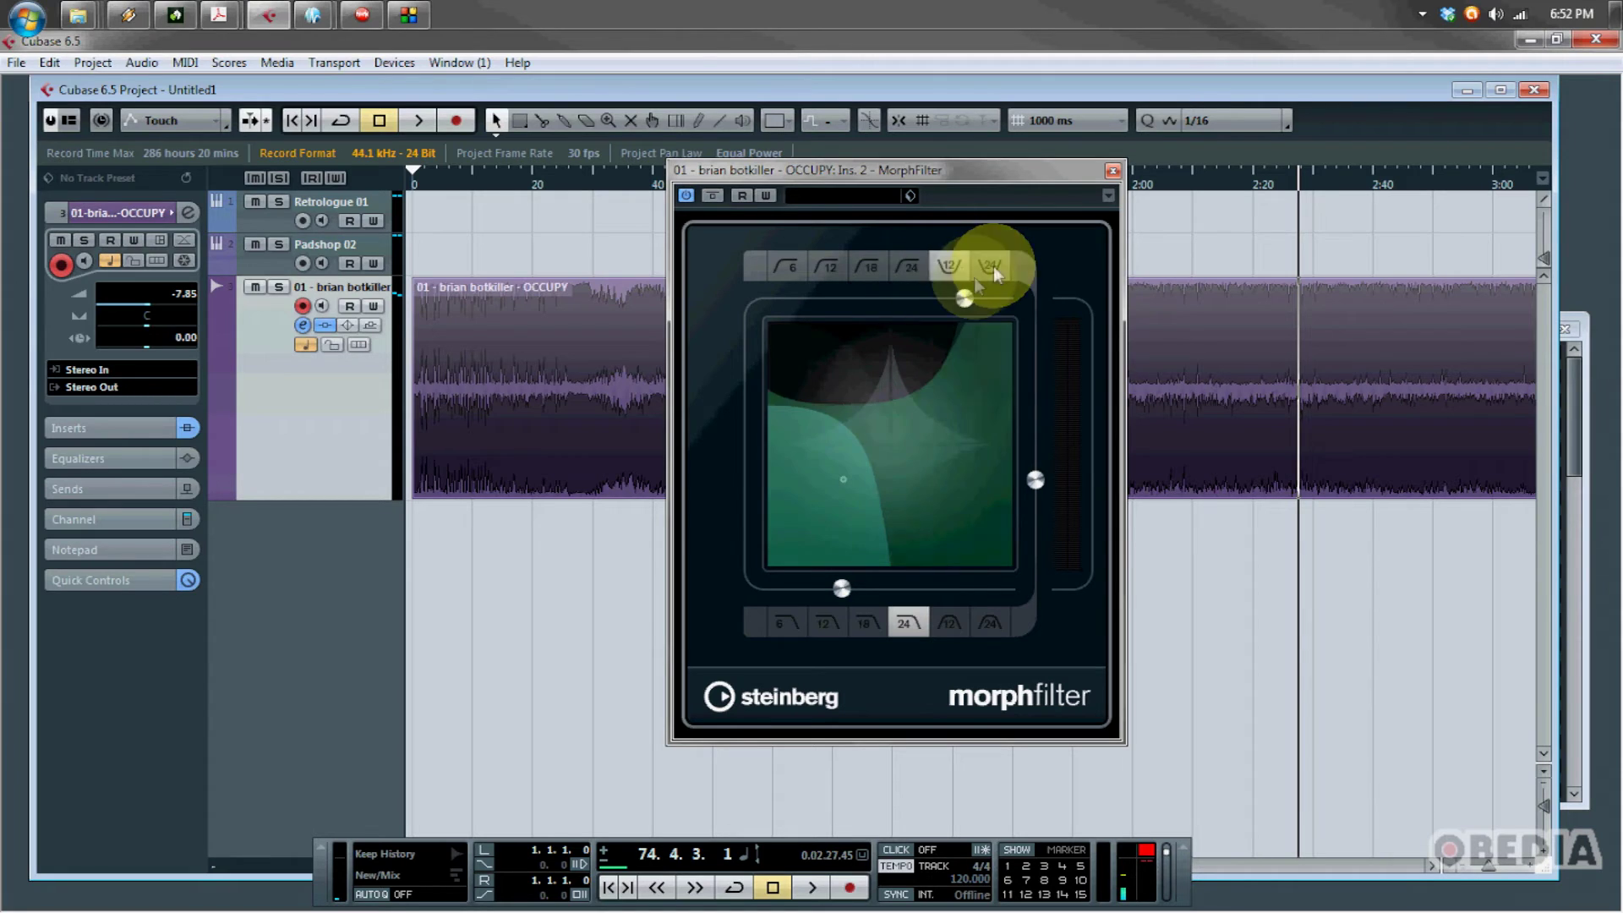
click(992, 266)
click(789, 271)
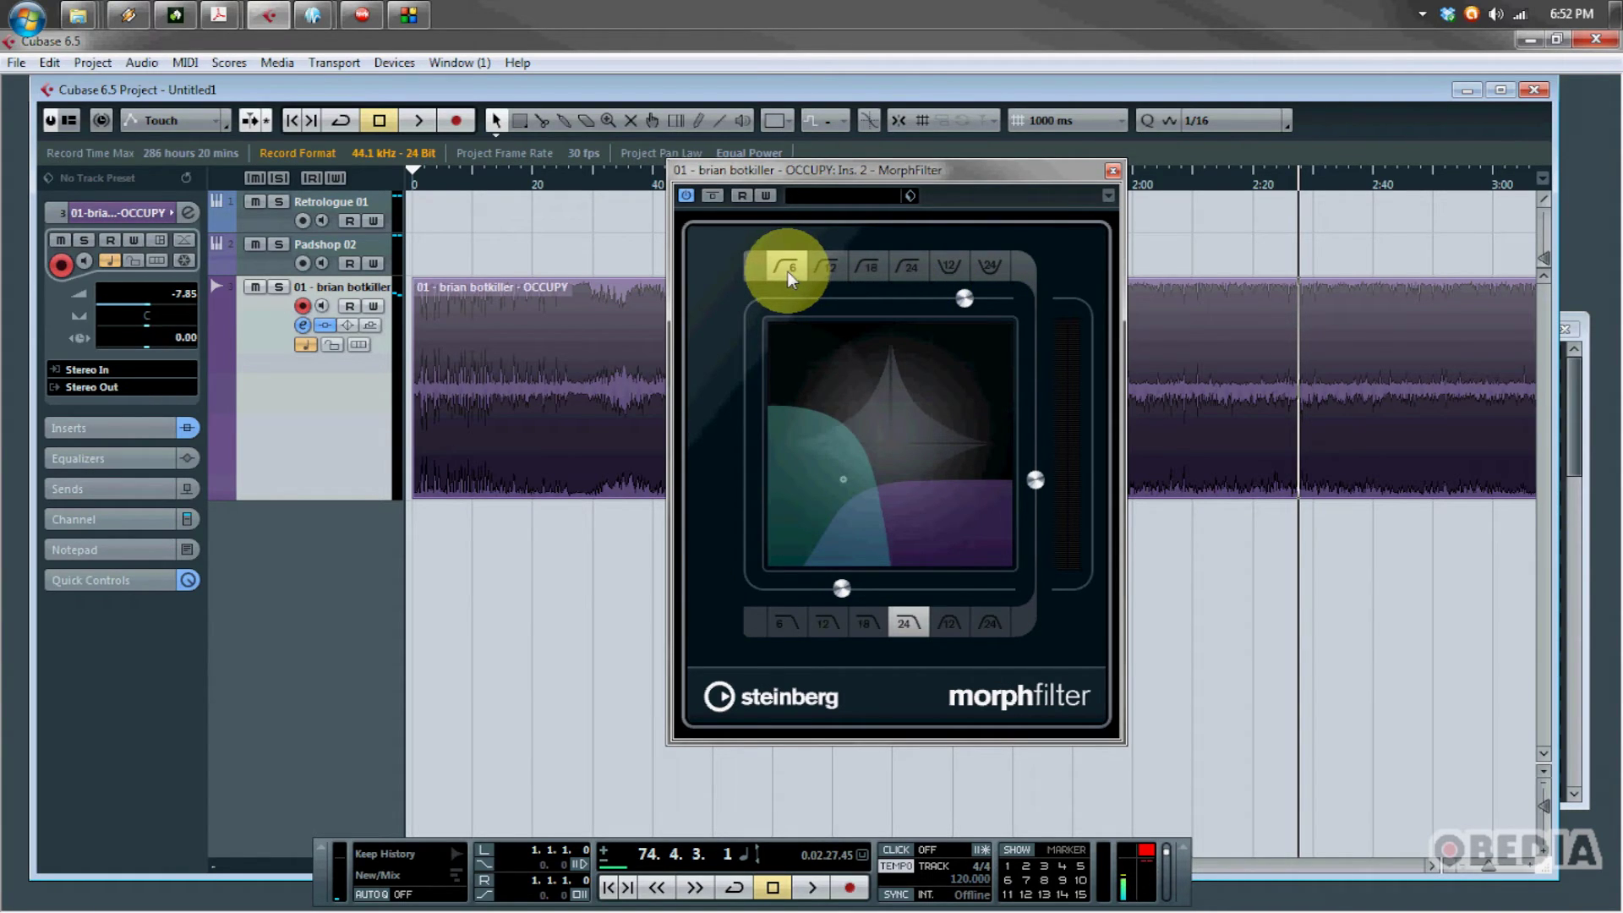
Move the MorphFilter window aside and close it
mouse_move(943, 170)
mouse_down()
mouse_move(805, 171)
mouse_move(947, 176)
mouse_up()
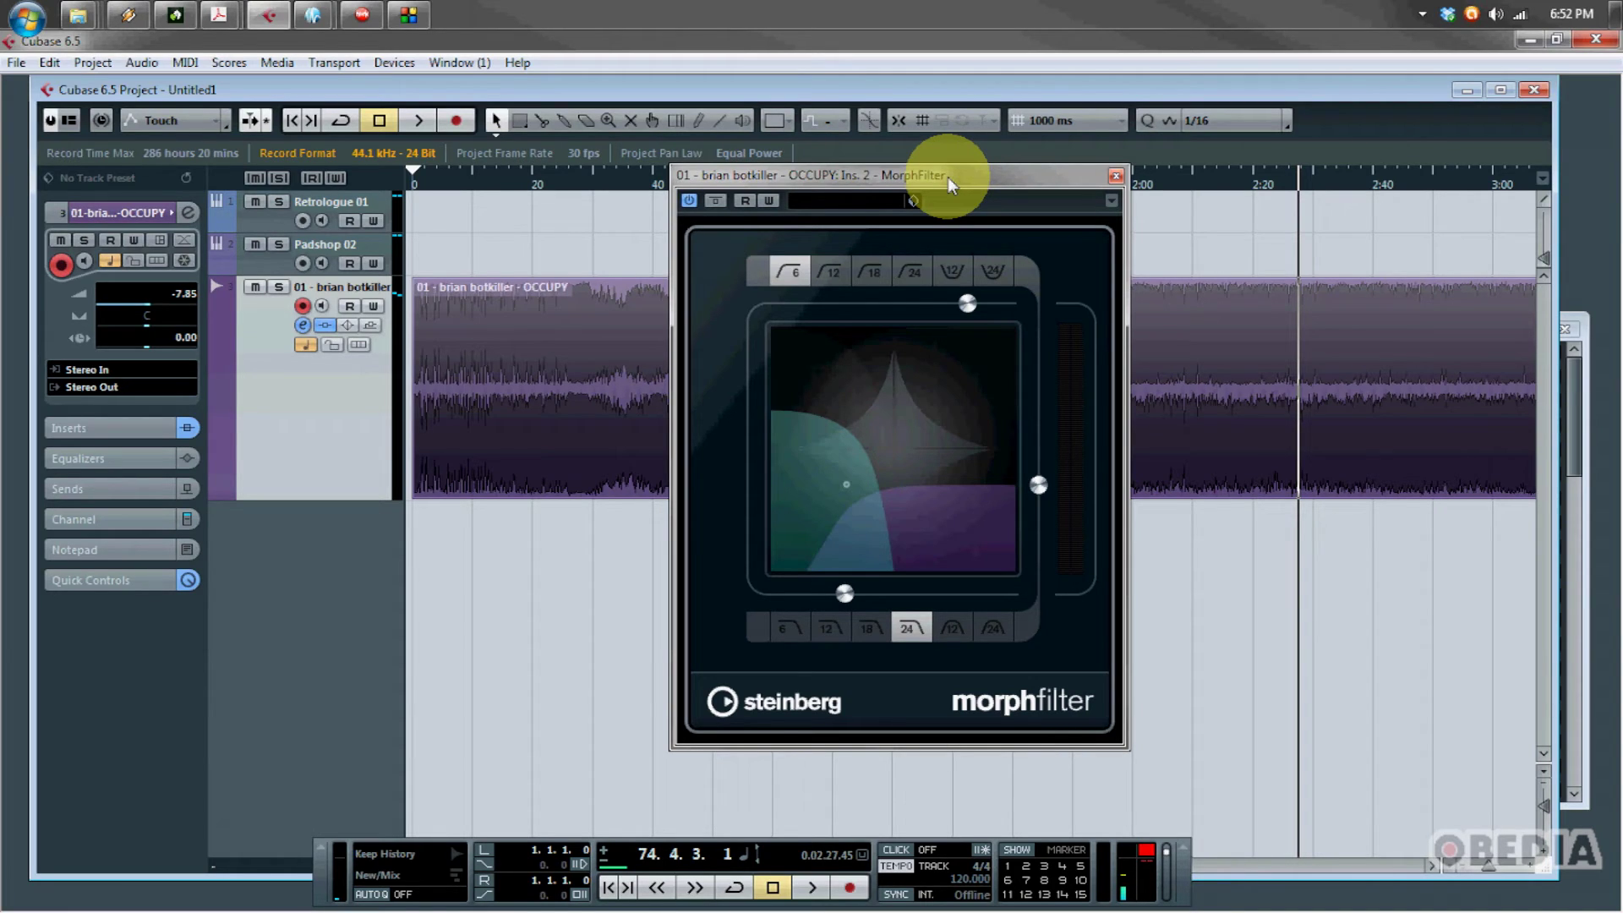
drag(947, 176, 934, 173)
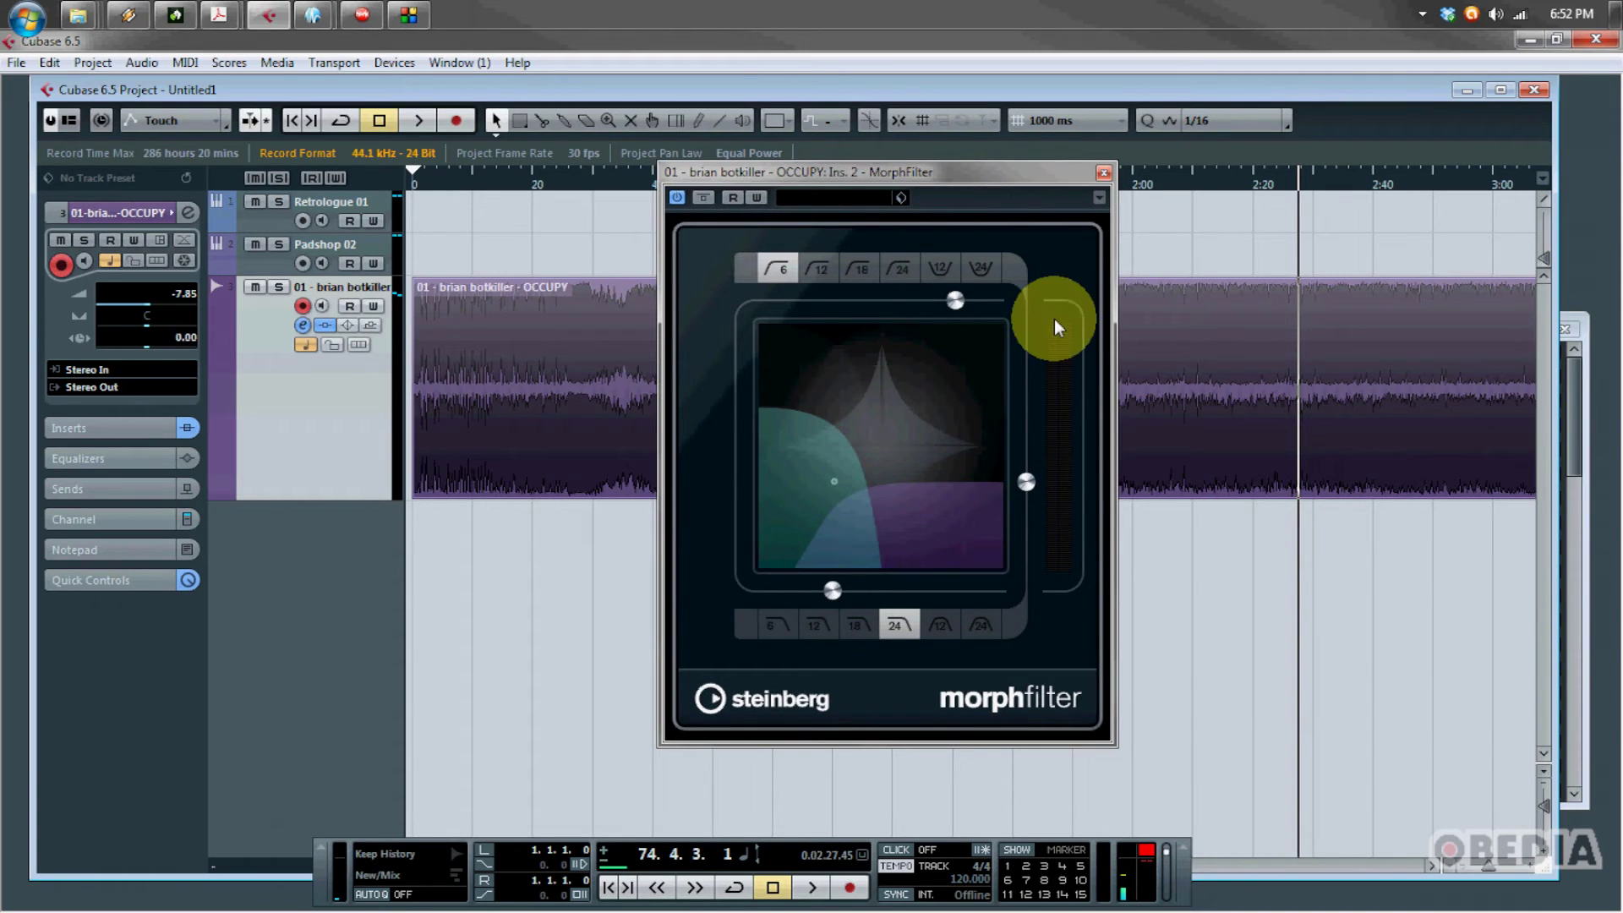
click(1104, 173)
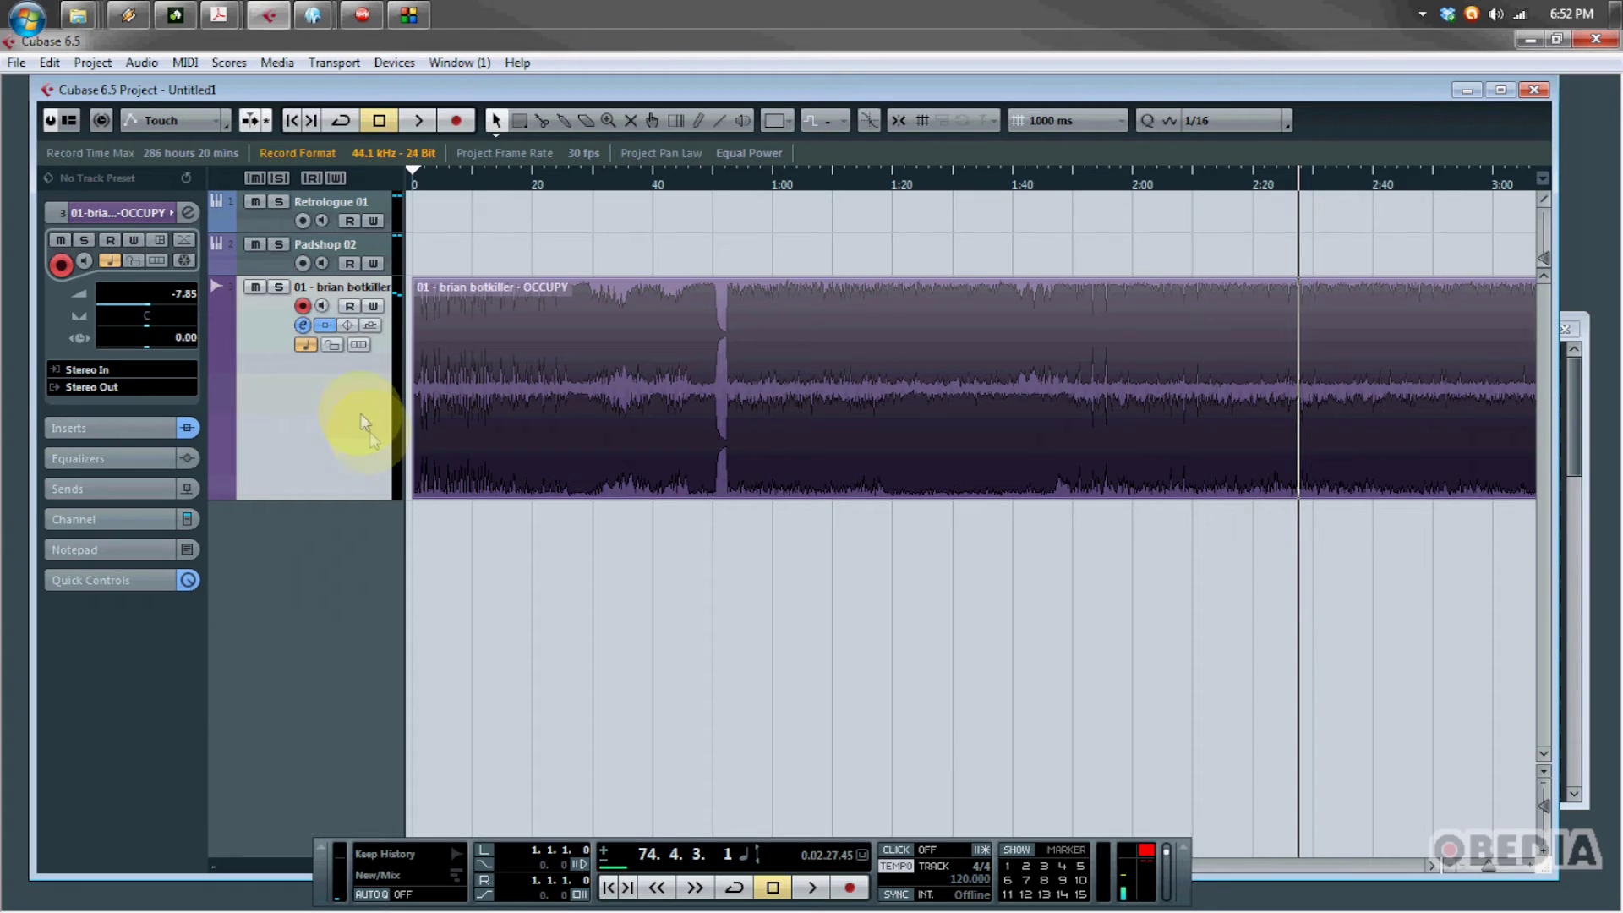
Load Distortion > VST Amp Rack into insert slot 3 of the OCCUPY channel
click(189, 212)
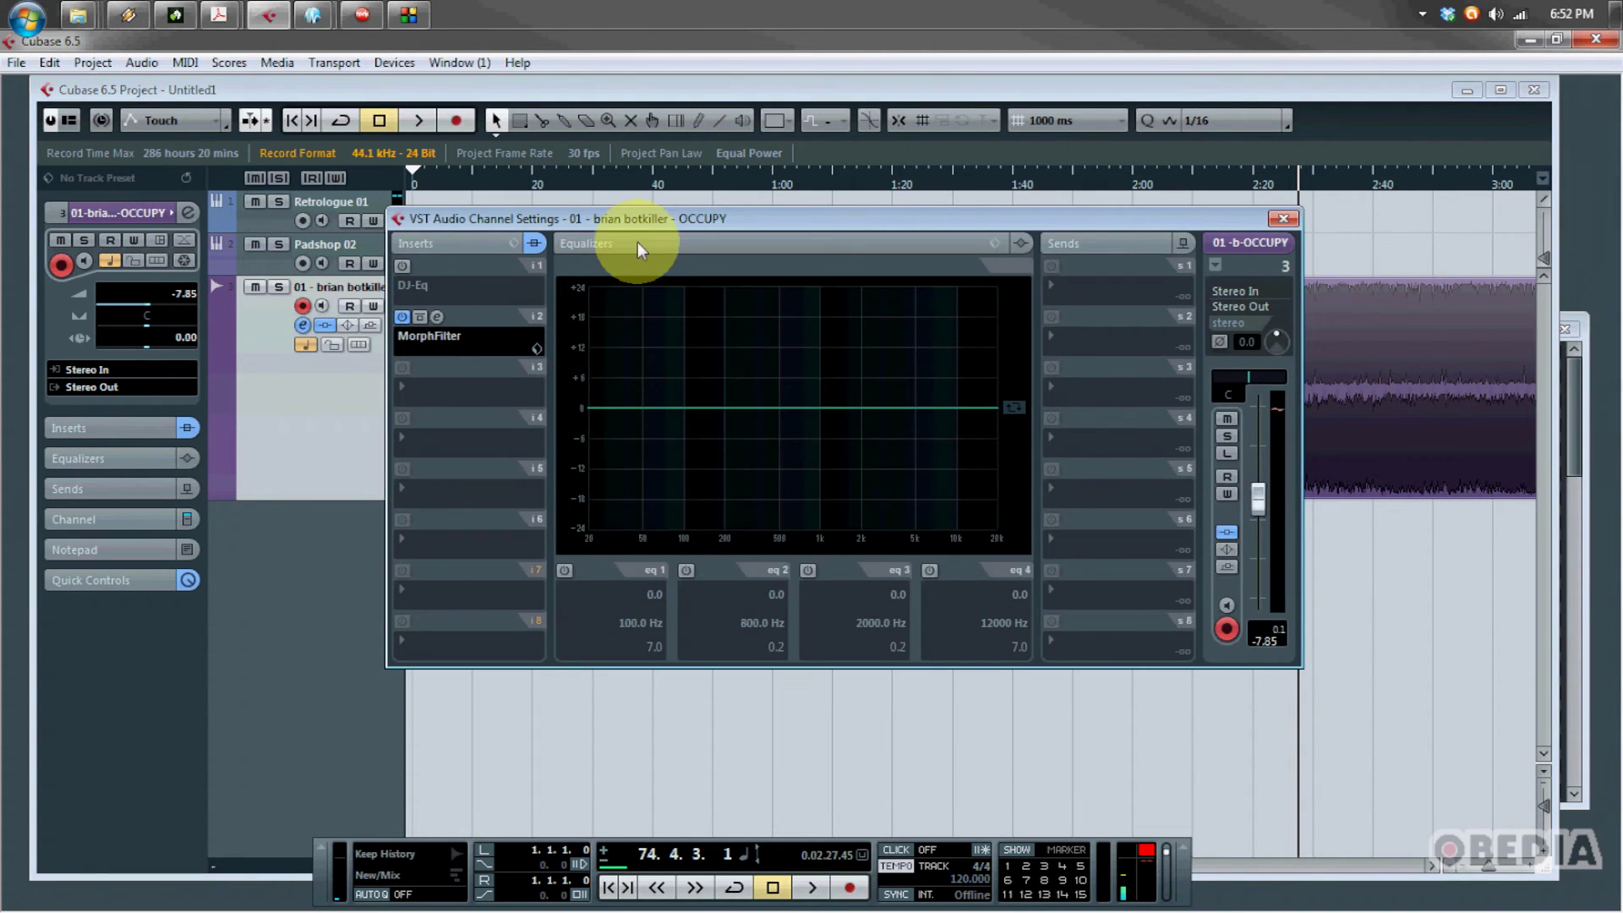
drag(668, 221, 663, 199)
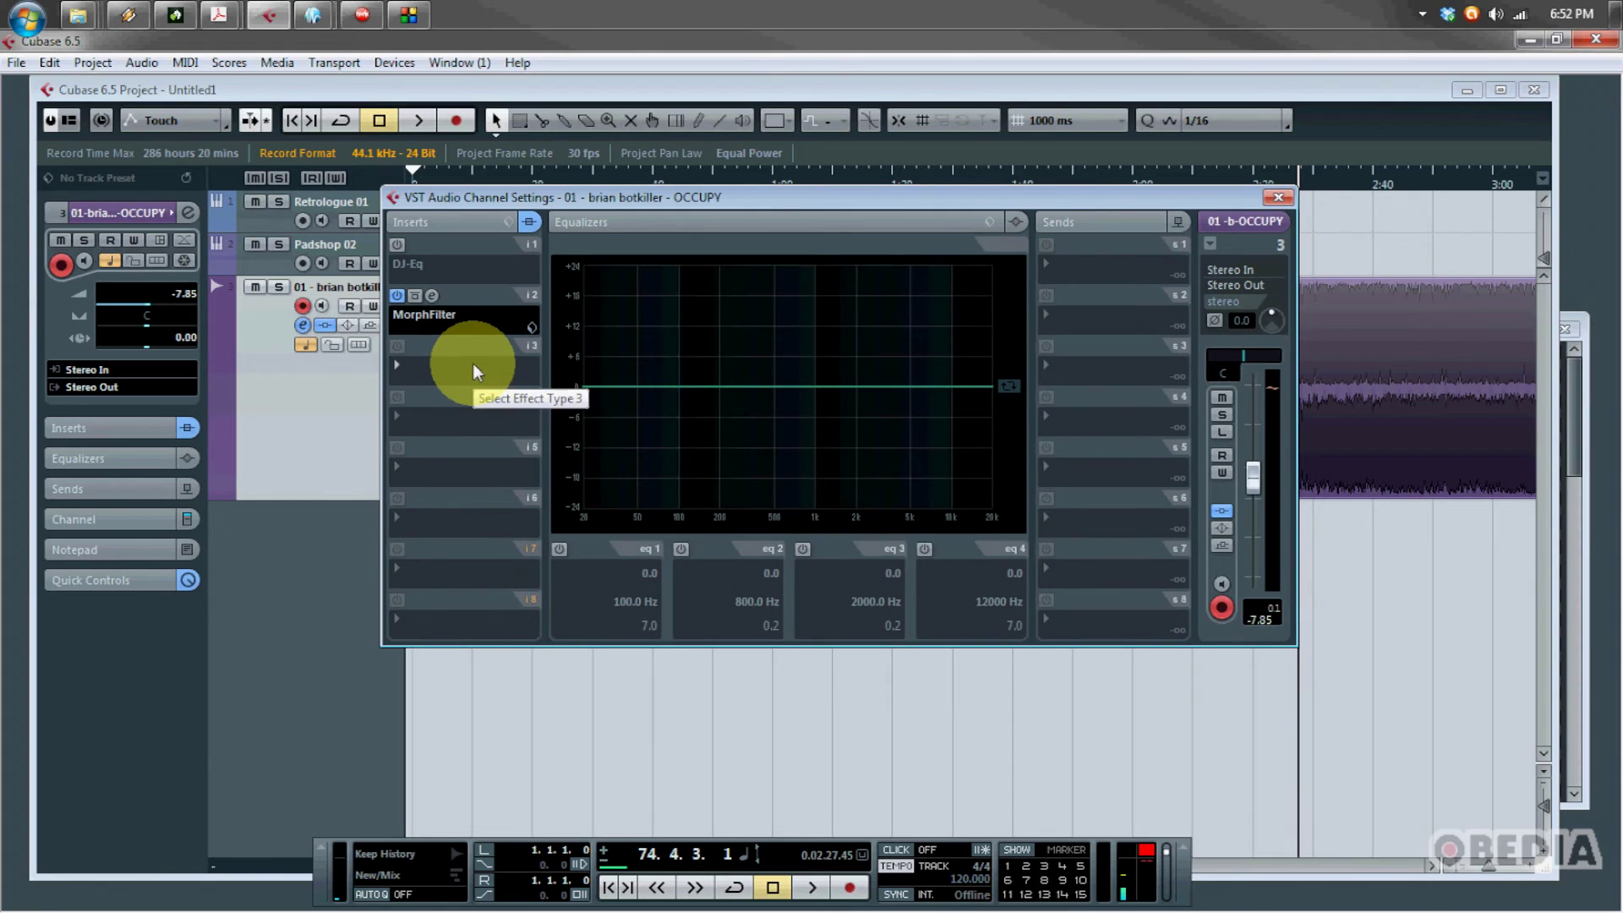
click(473, 363)
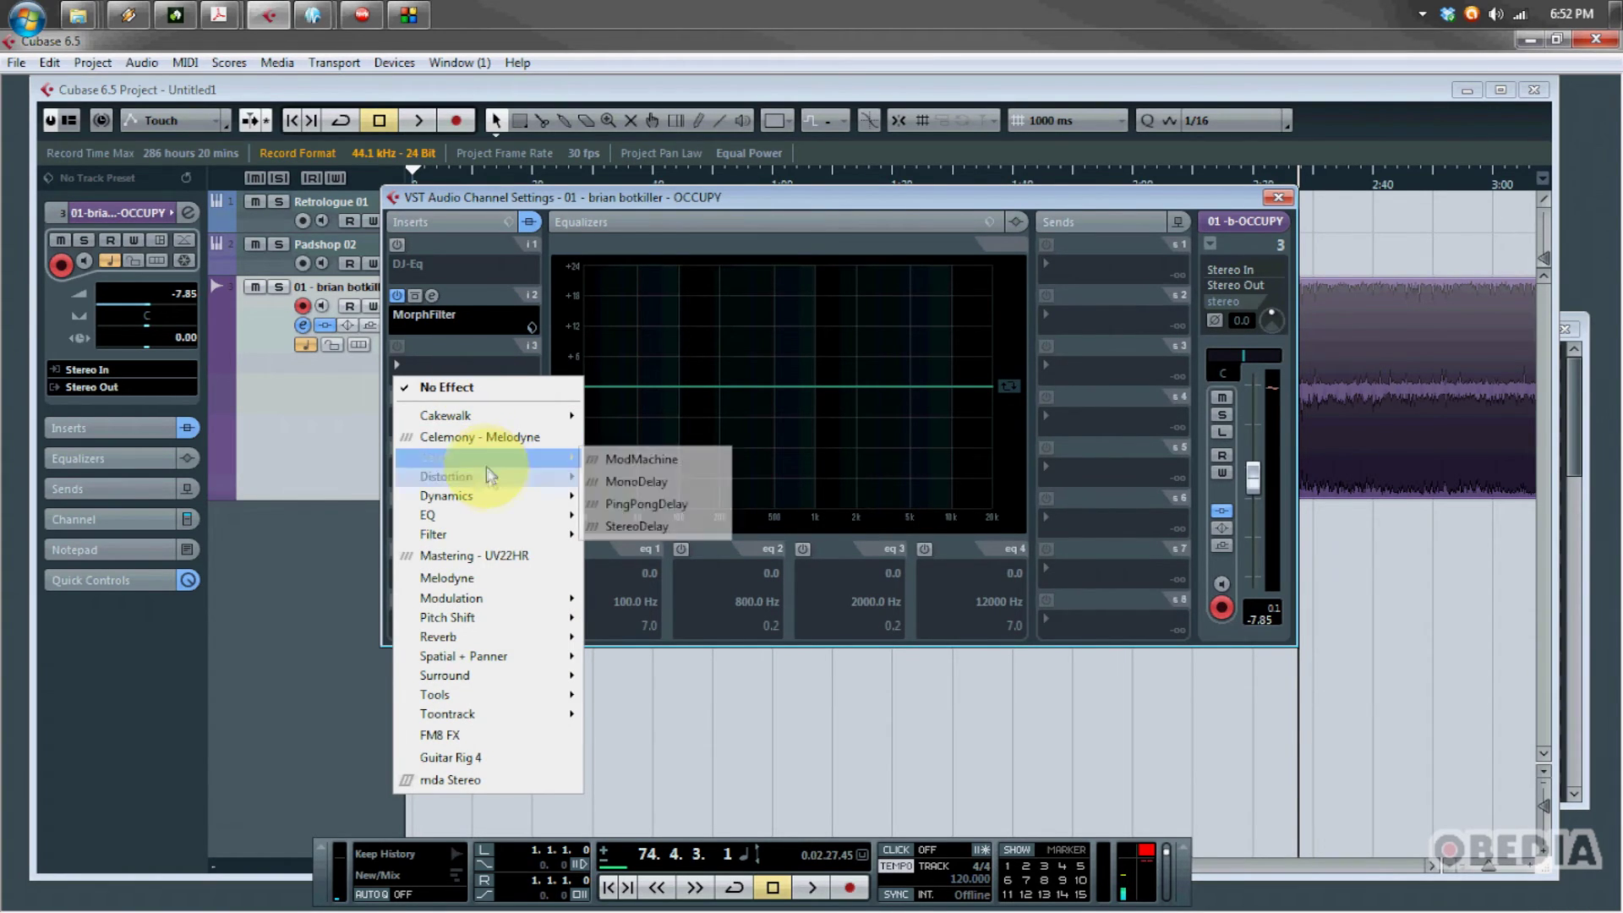
mouse_move(490, 478)
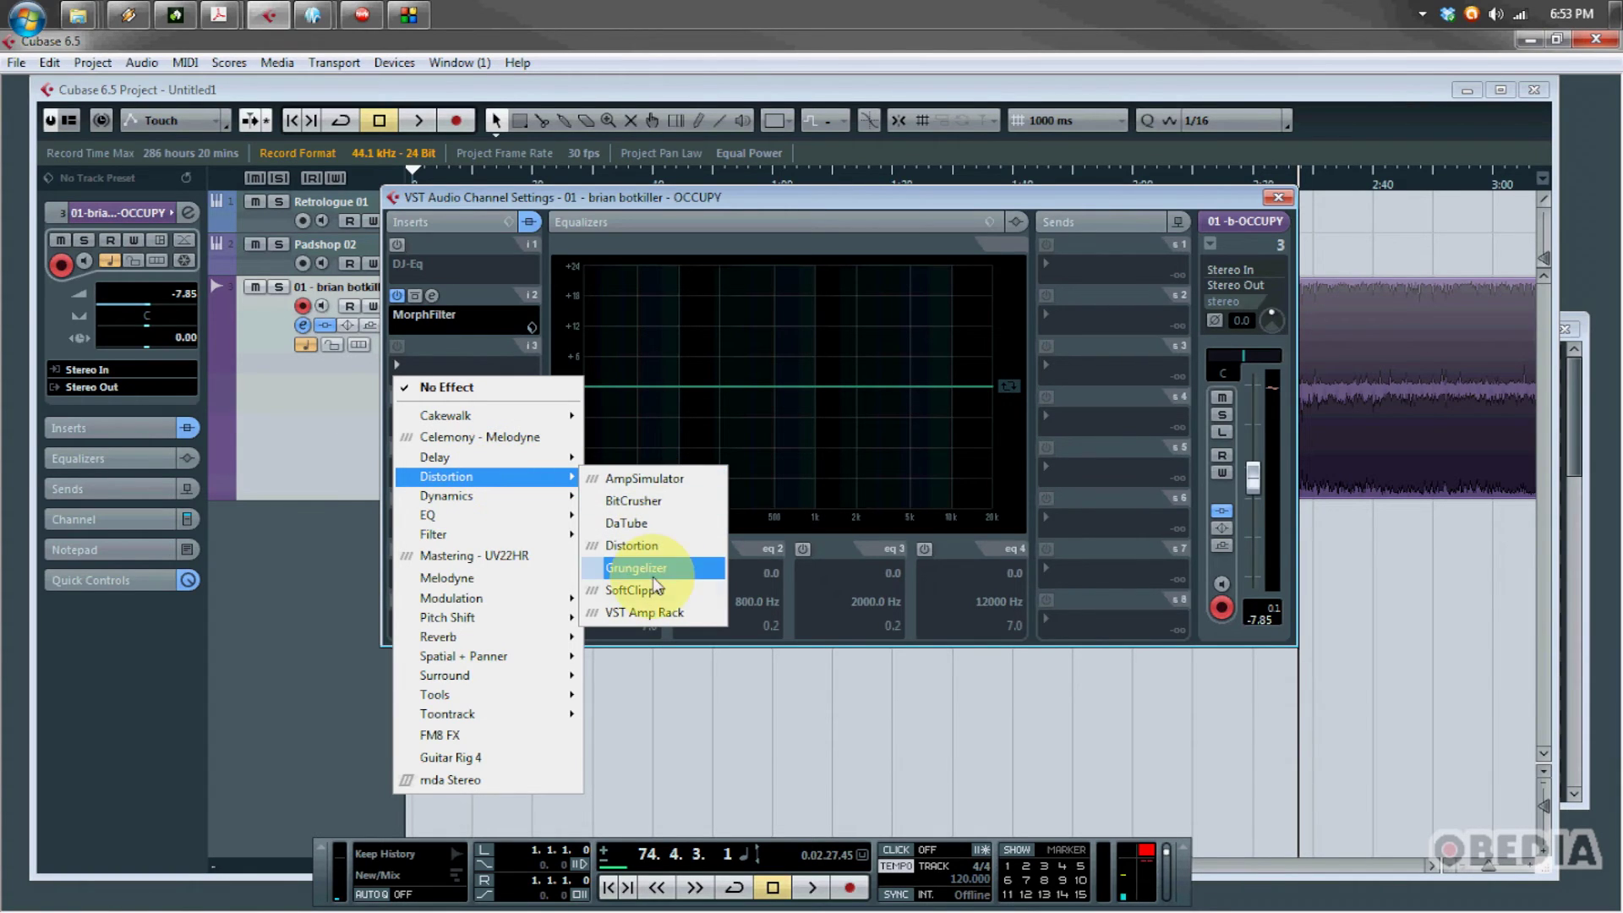
click(648, 610)
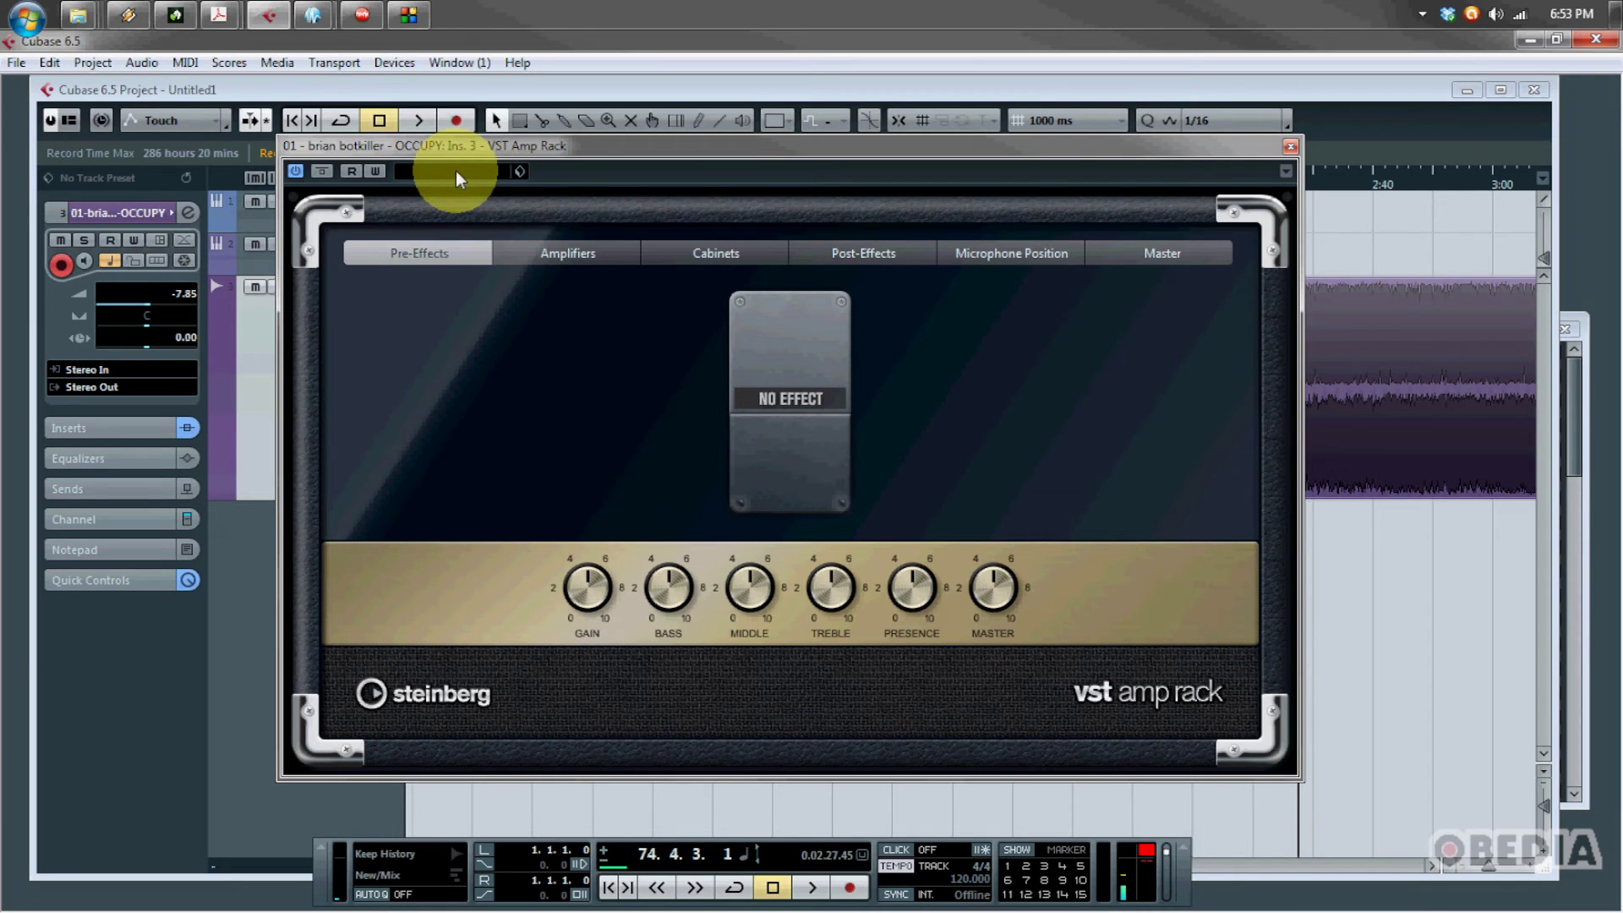
Select the Deluxe model on VST Amp Rack's Amplifiers page
click(588, 254)
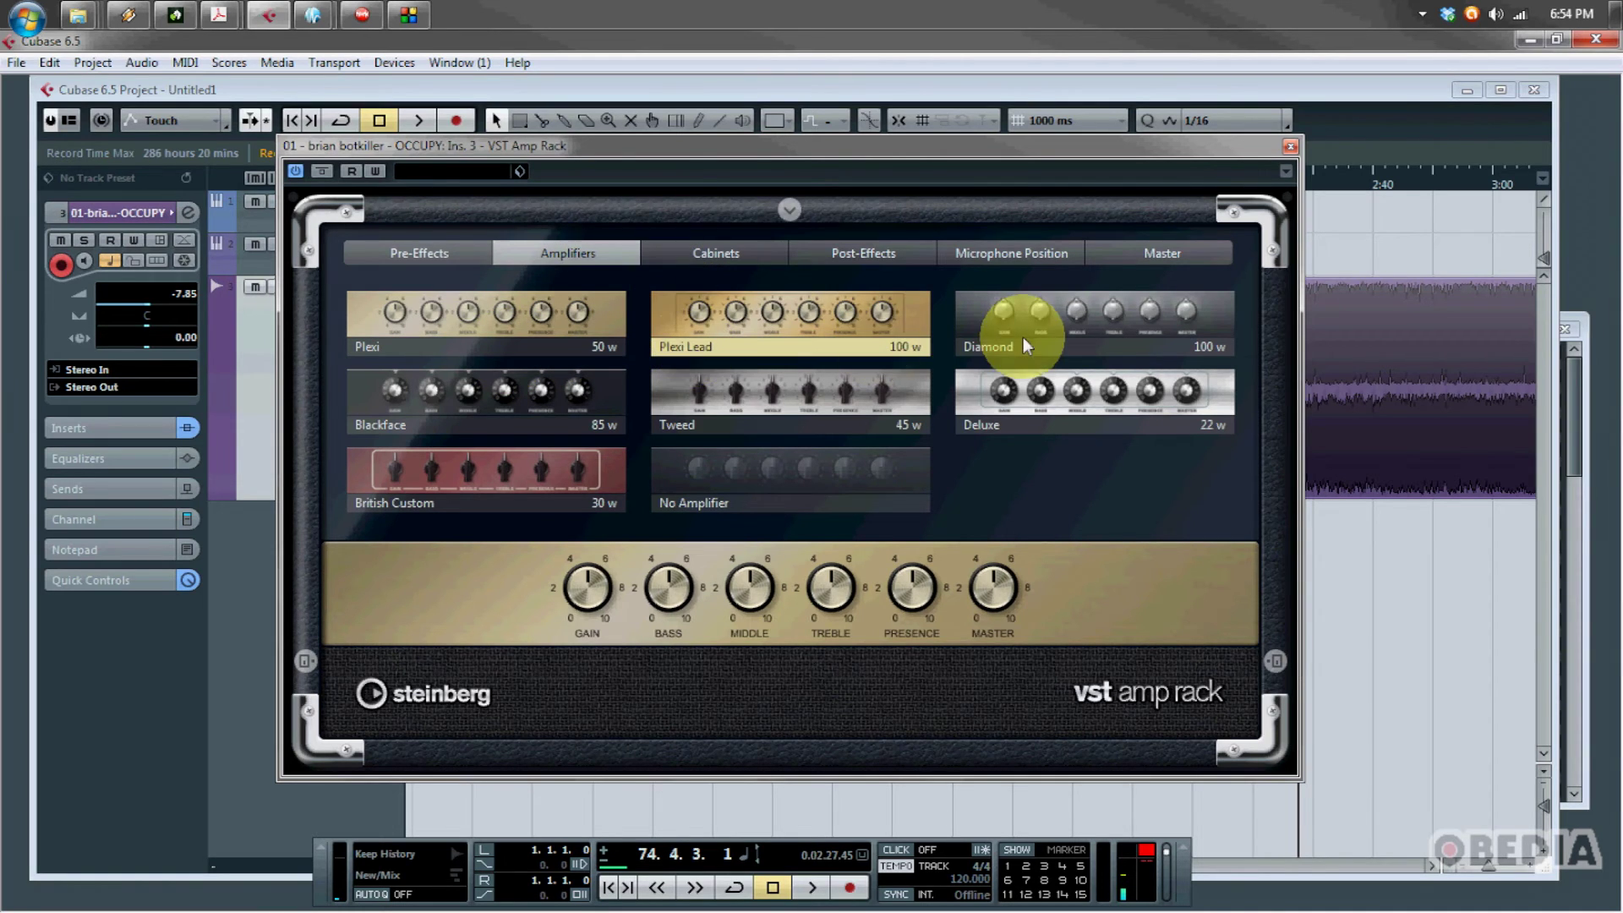
click(1044, 390)
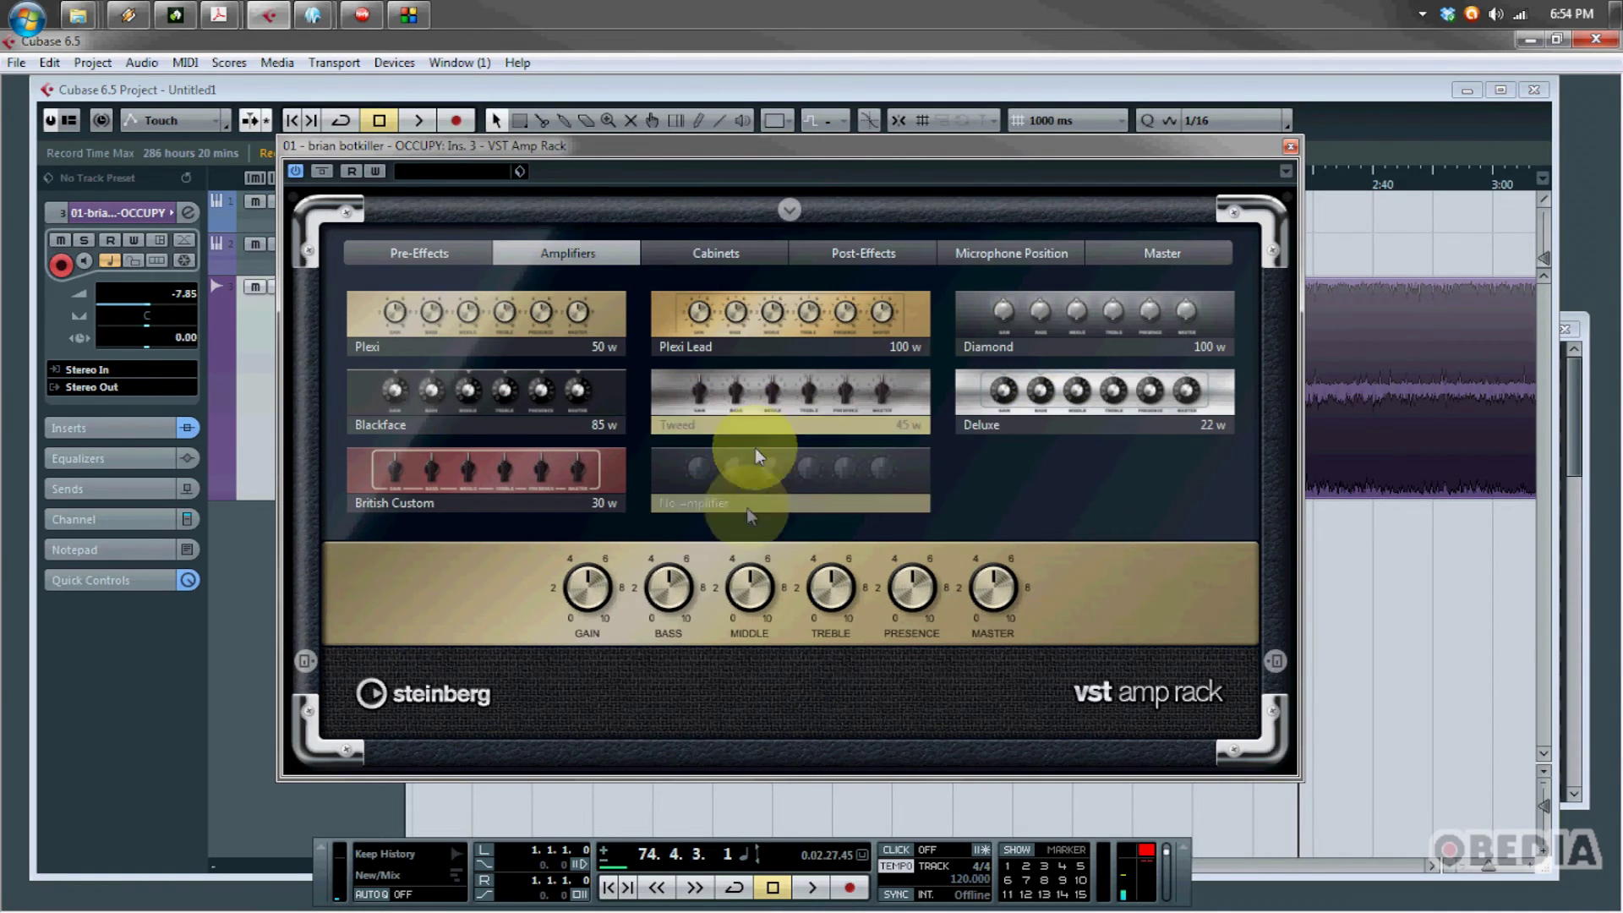
Try the British Custom and Deluxe cabinets, then link the cabinet choice to the amplifier
click(722, 250)
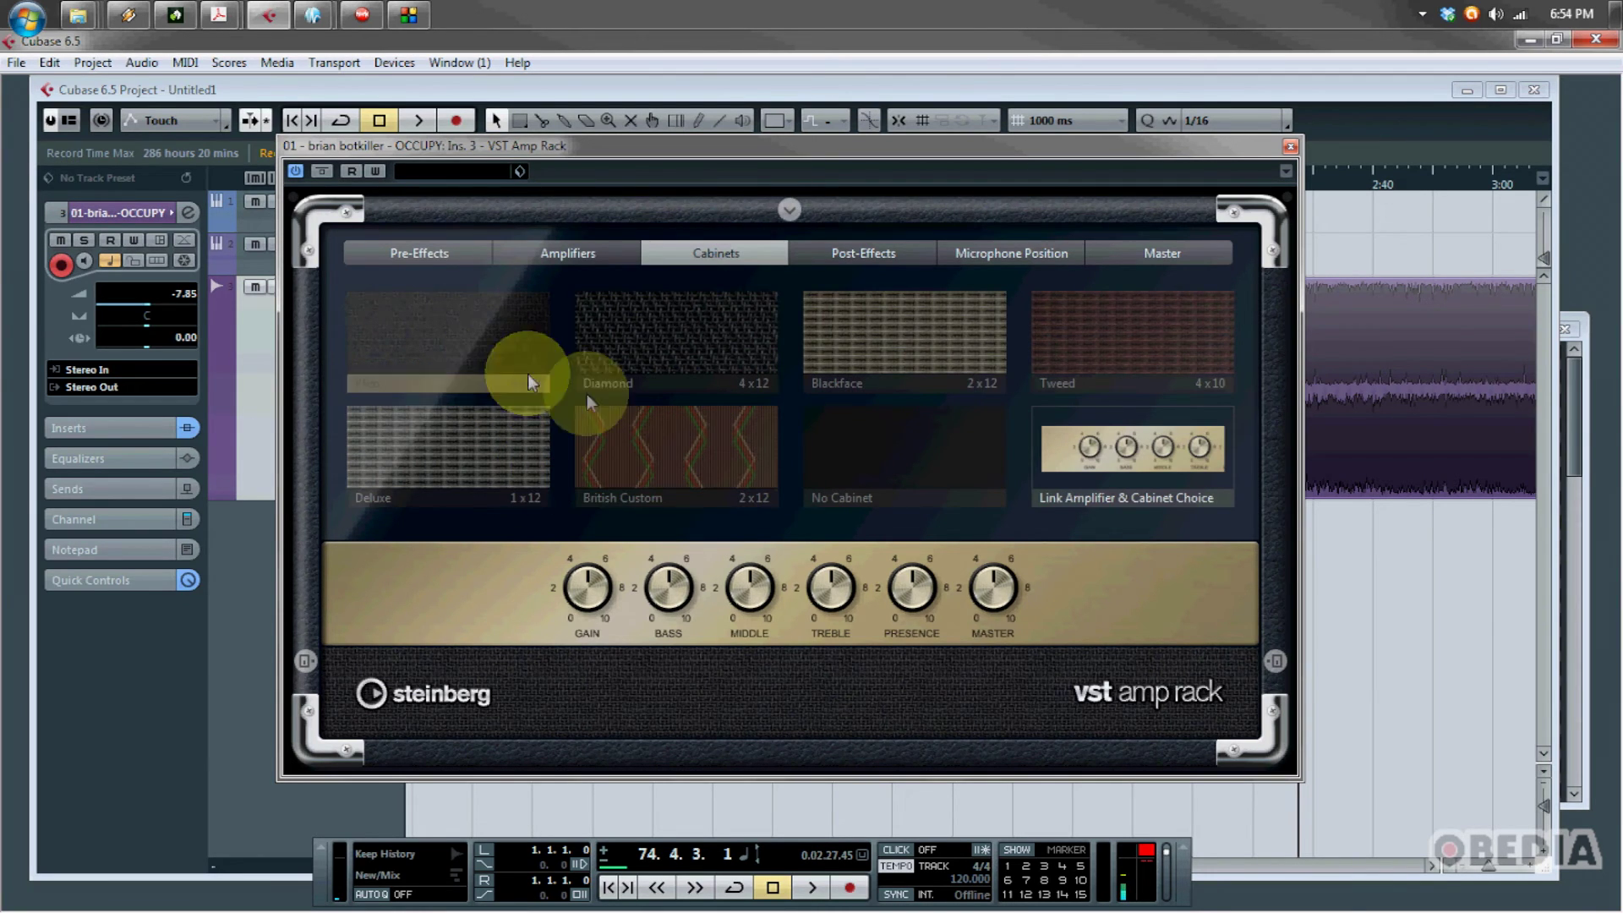
click(652, 443)
click(526, 490)
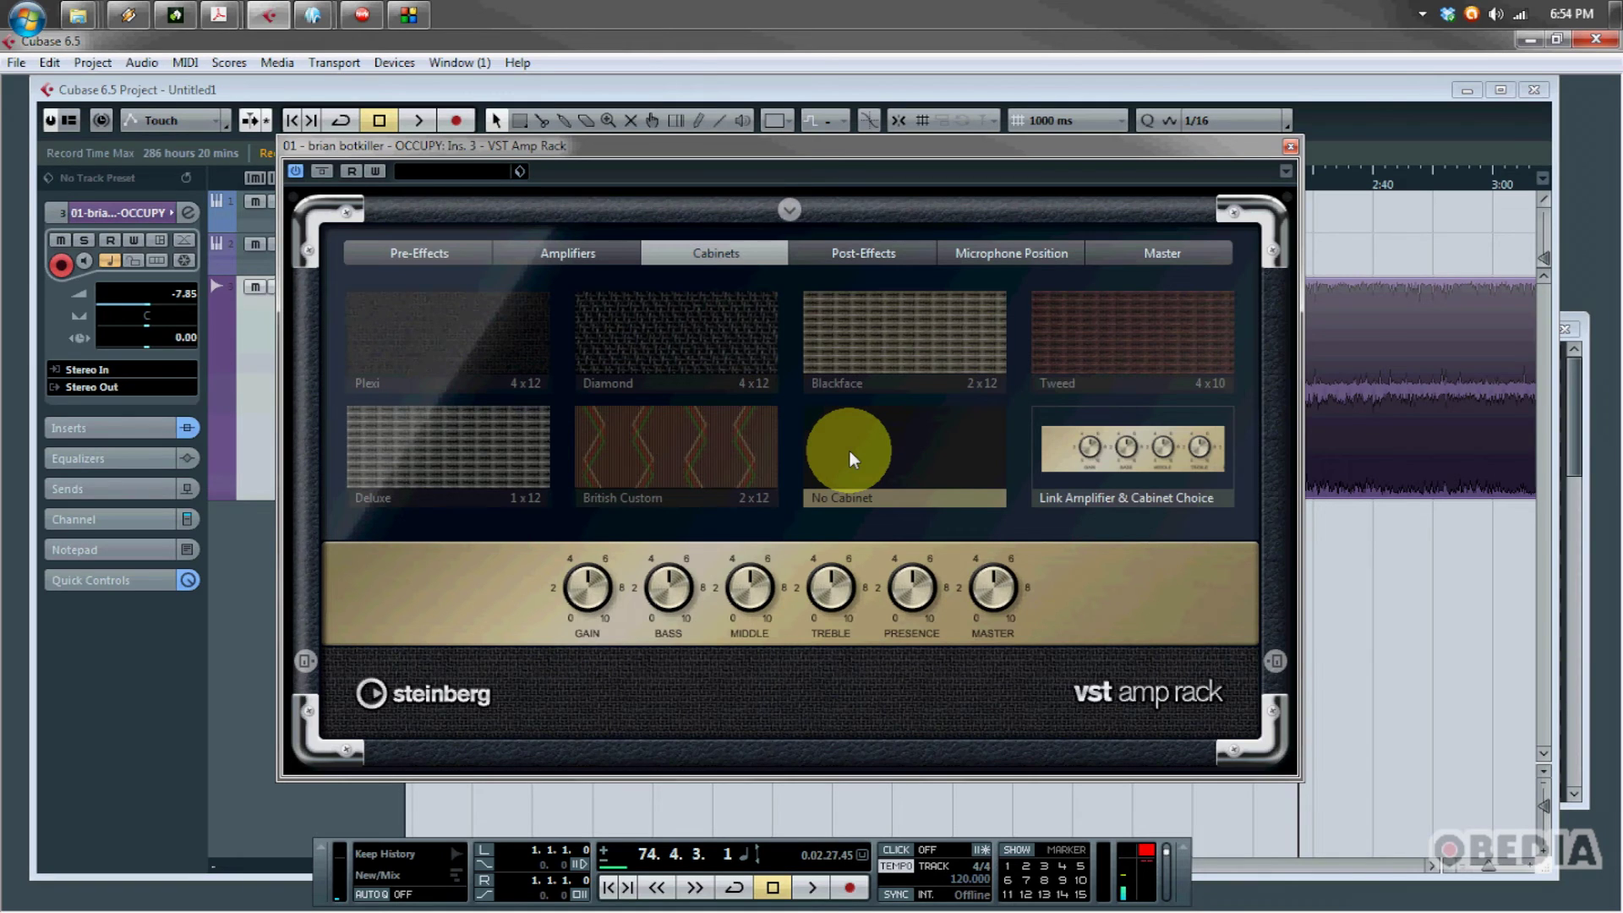
click(1133, 454)
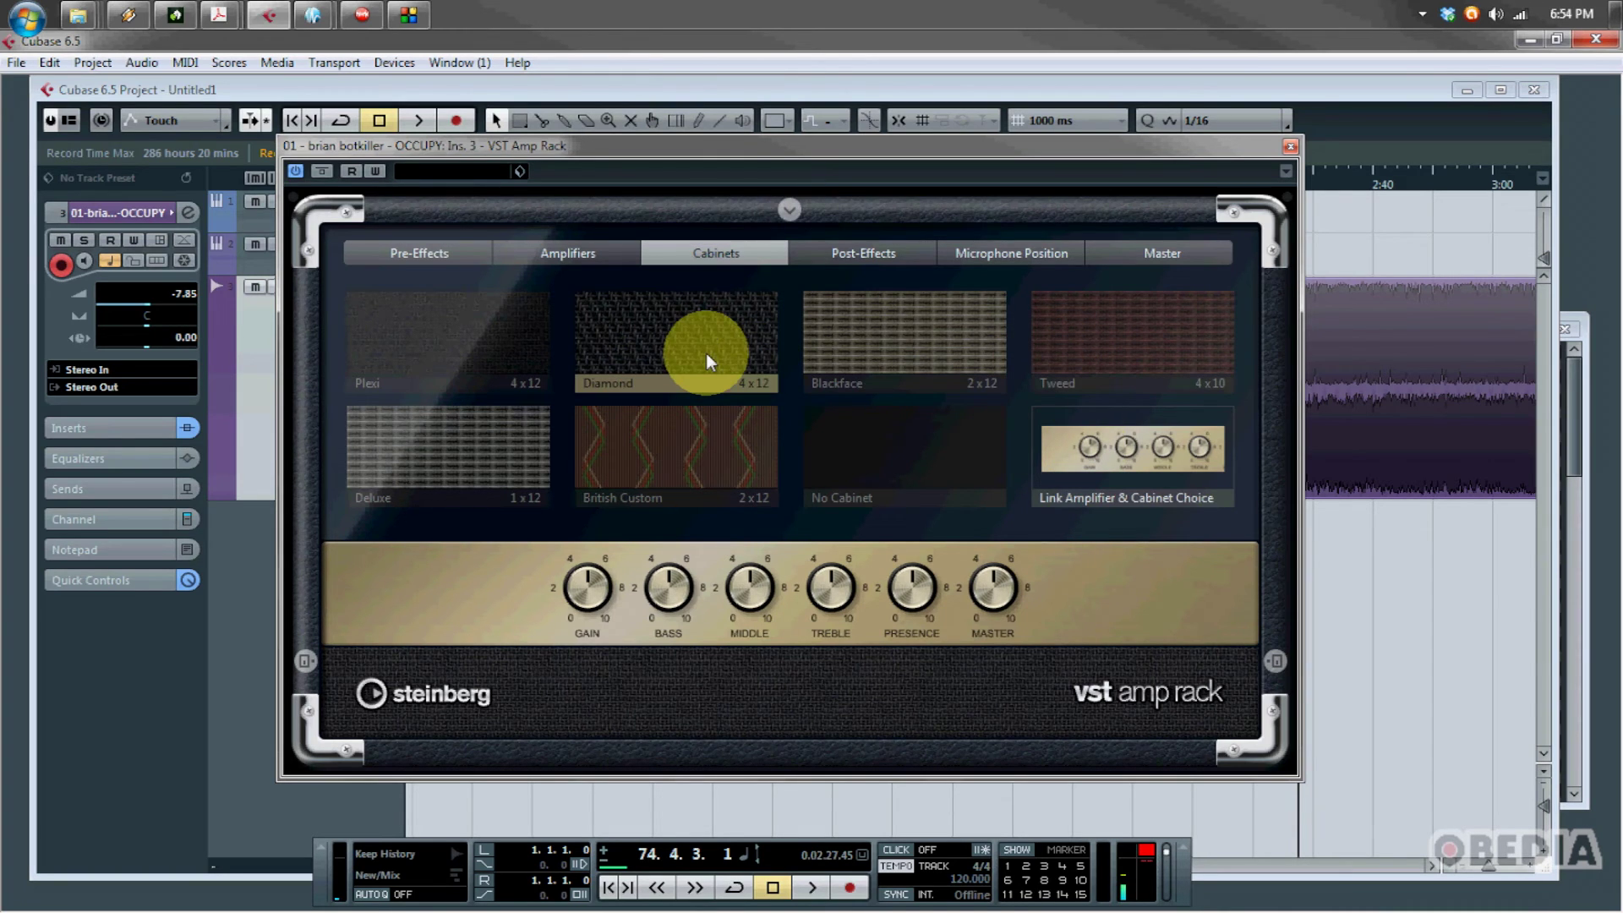
Check the Amp Rack's post-amp effects and microphone position, then load the 80s Rocker preset
click(889, 254)
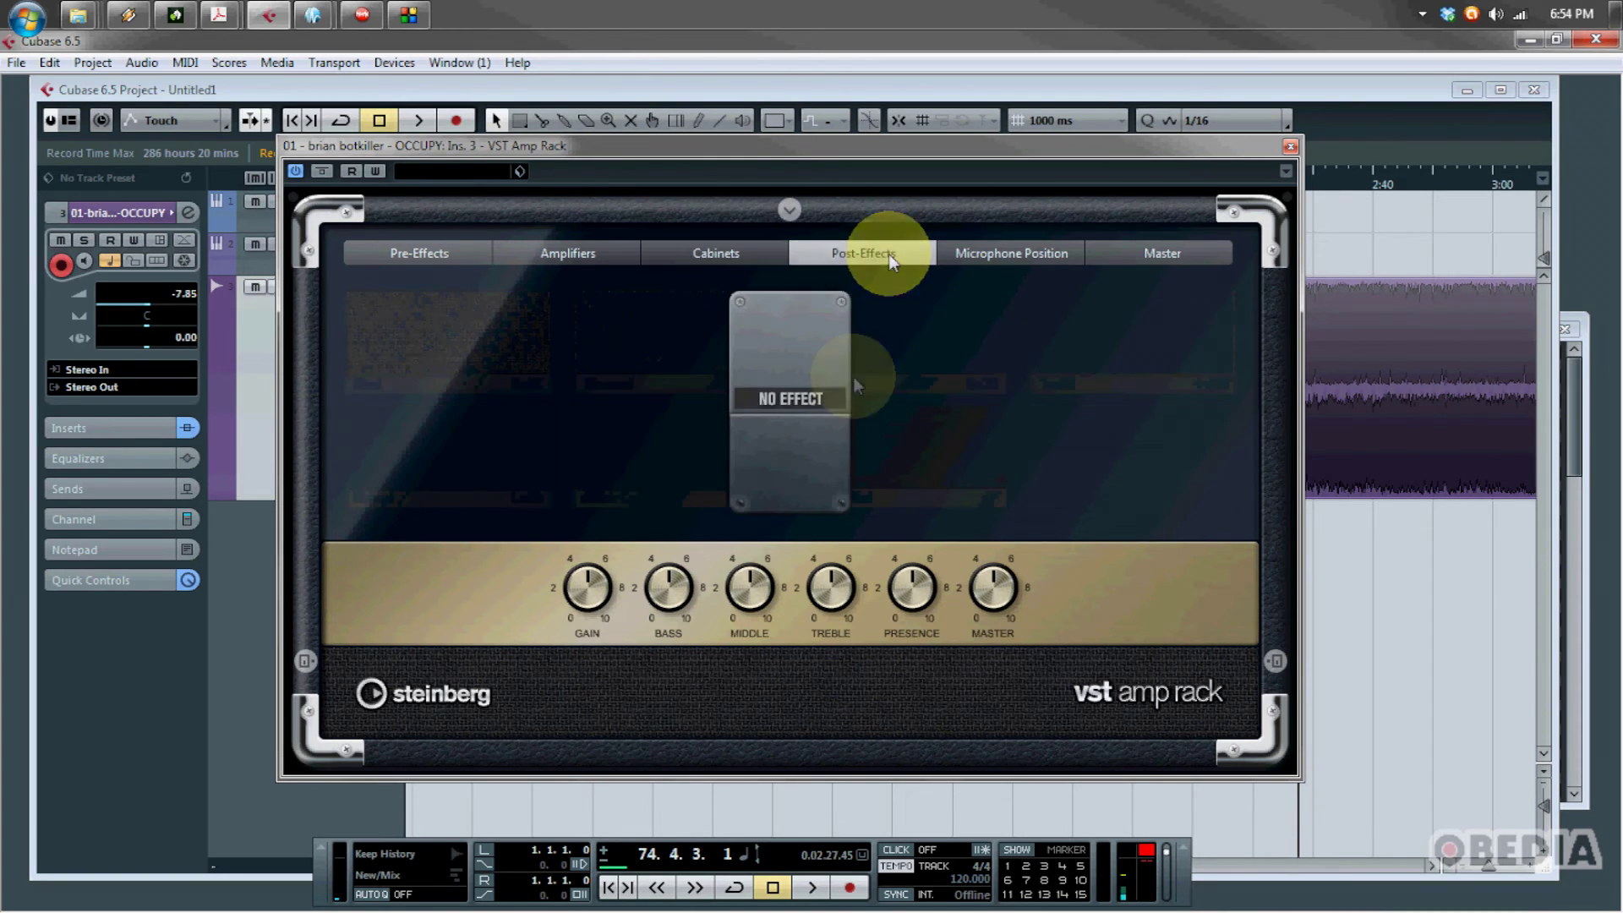
click(1011, 246)
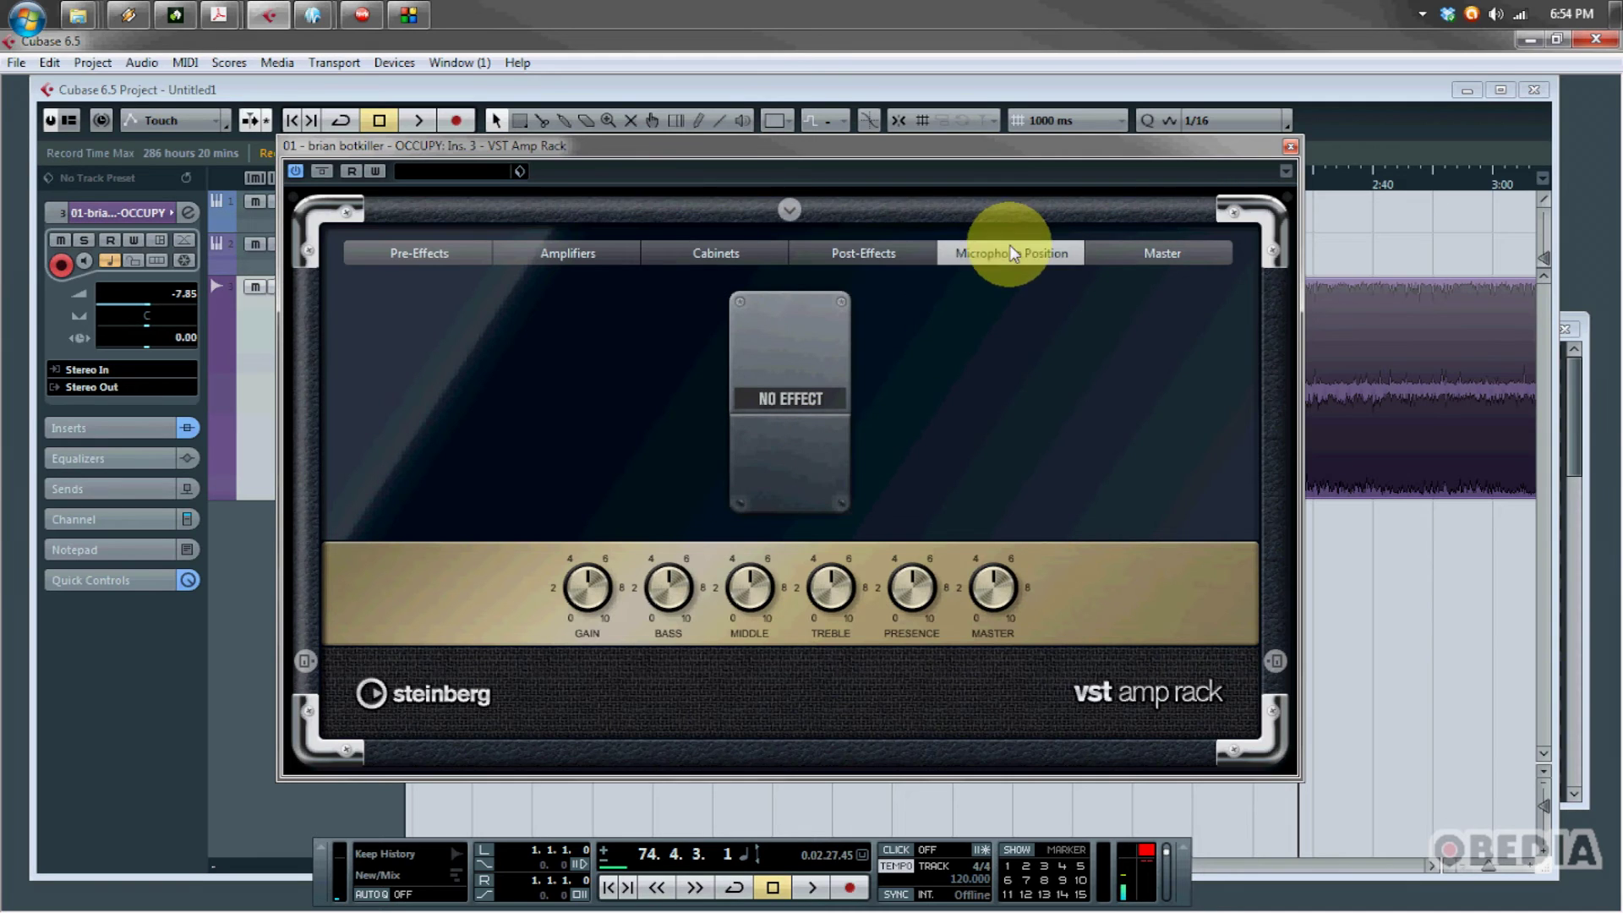
click(465, 169)
double_click(488, 411)
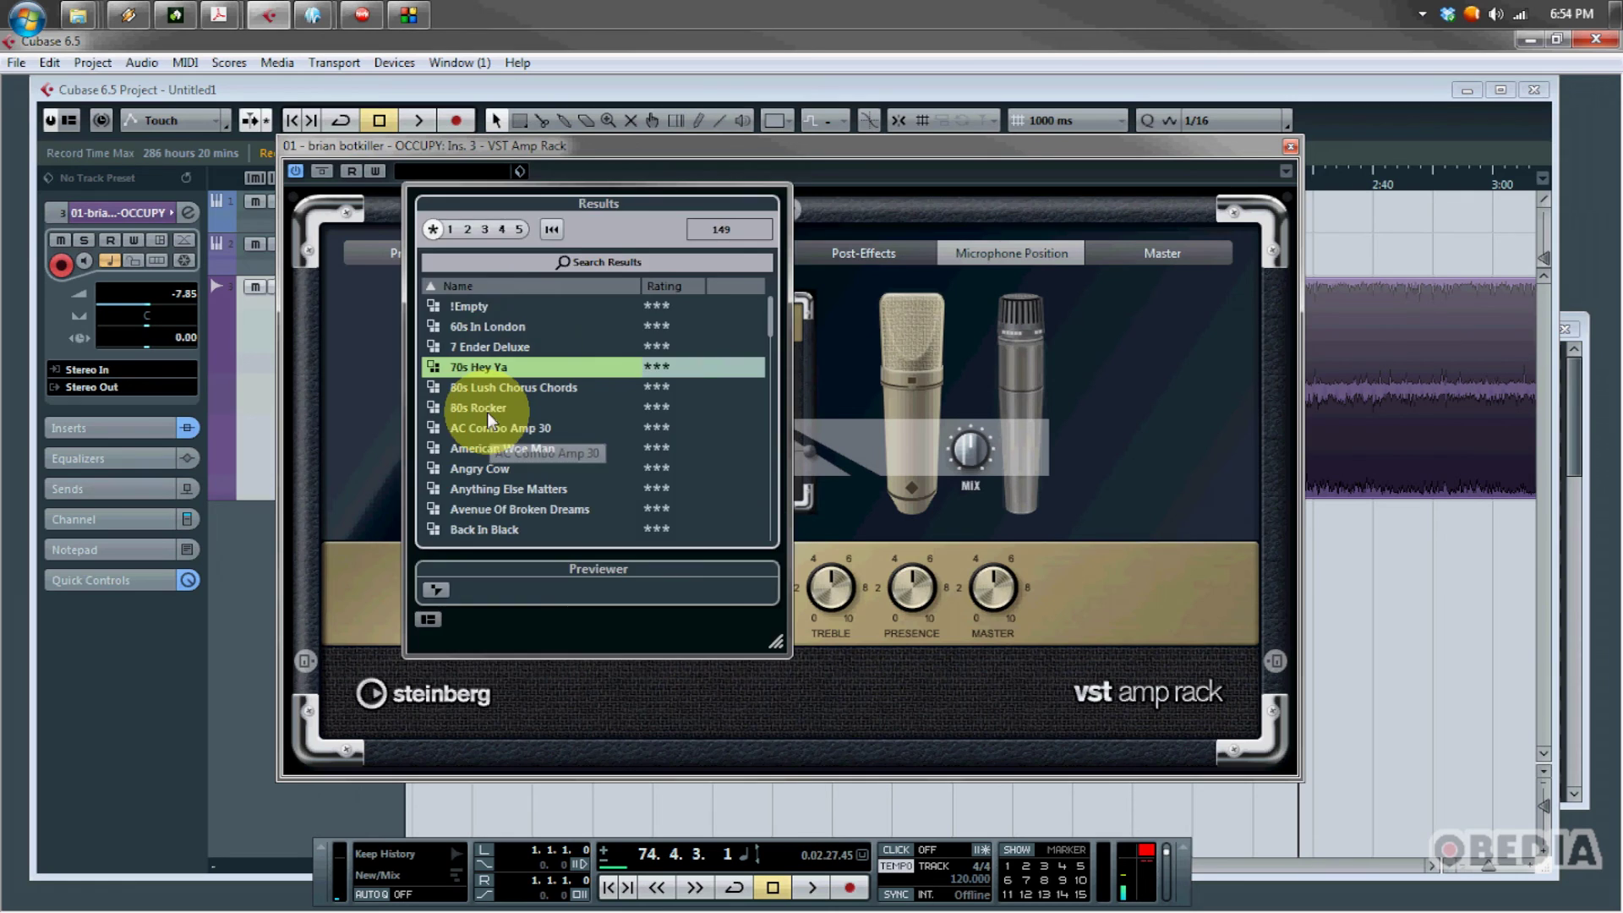
Review the post-effects, cabinets and amp models, then switch to the Black Hole Bun preset
click(915, 255)
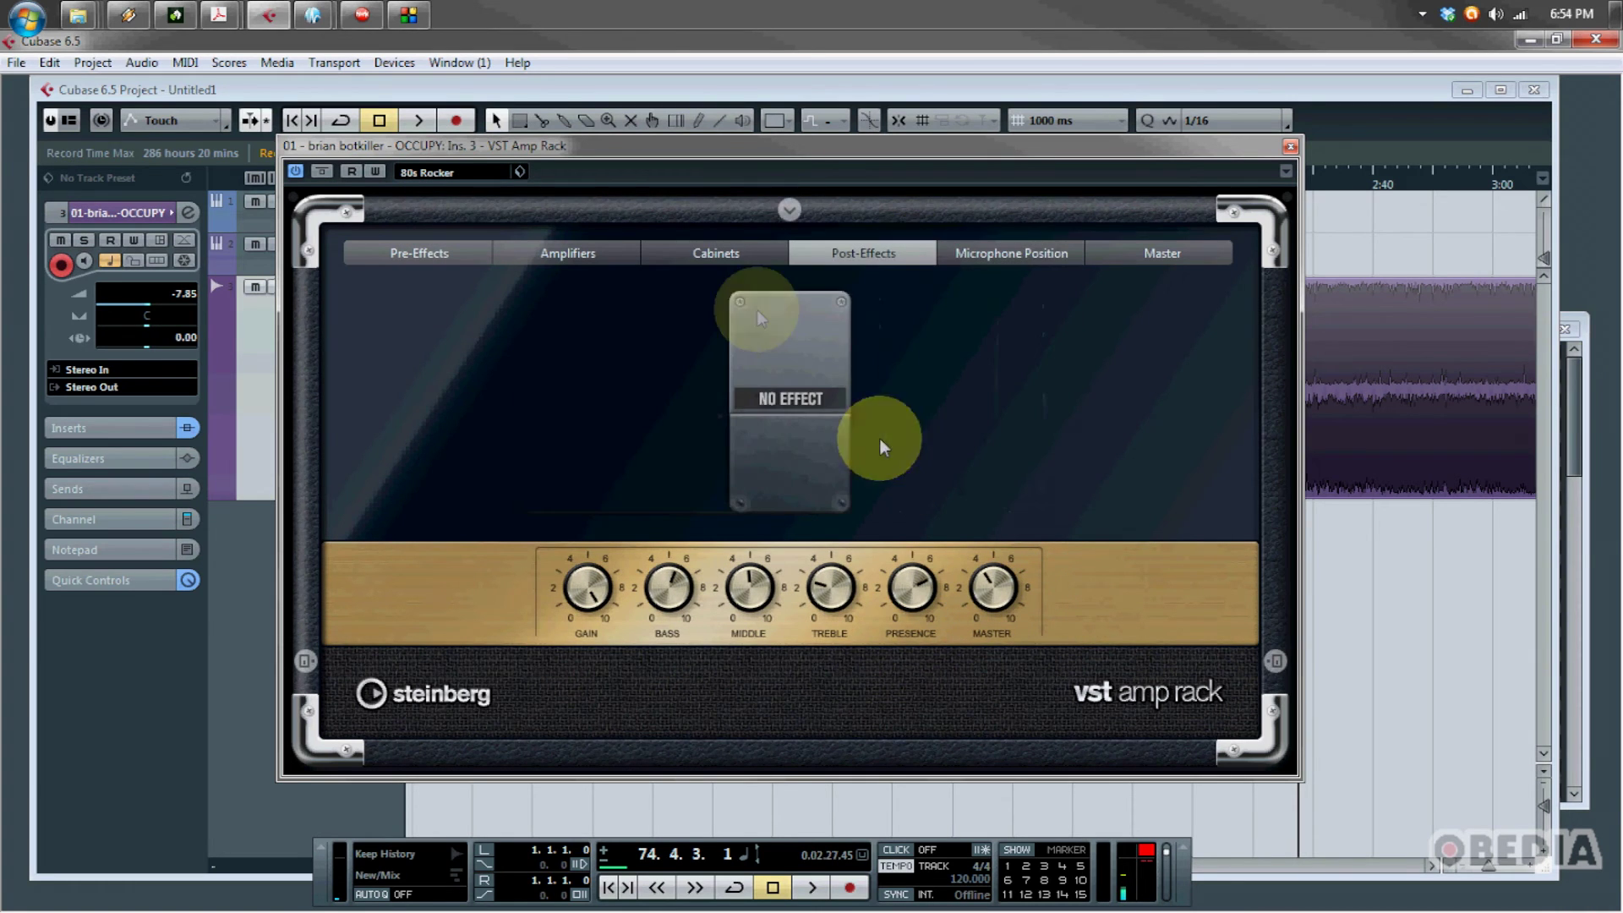
click(713, 258)
click(609, 258)
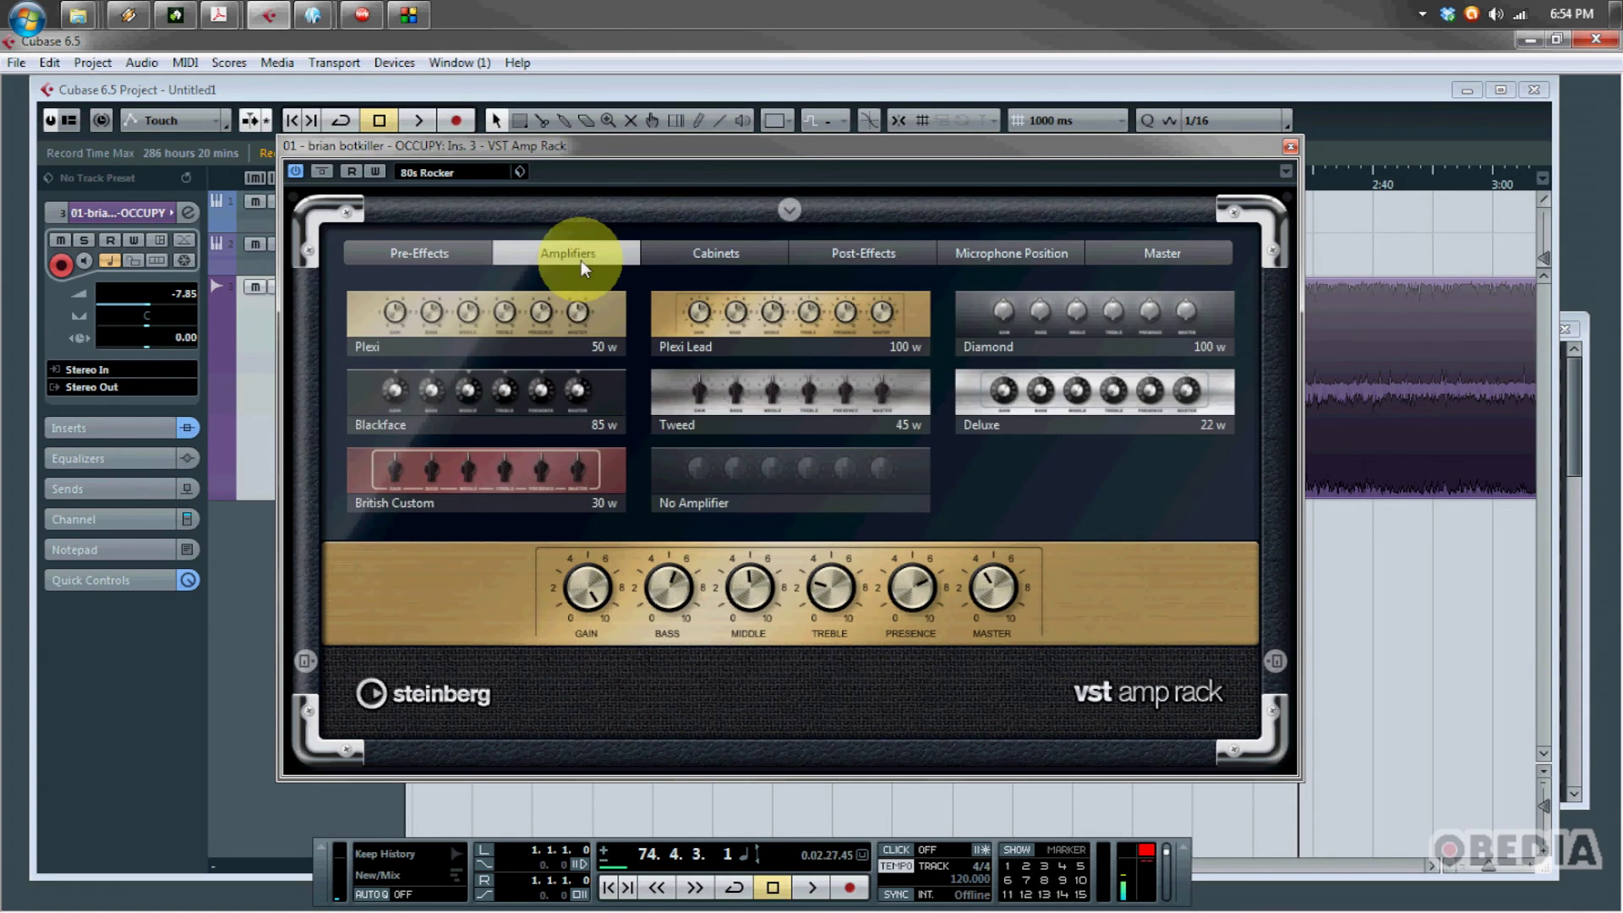
click(459, 176)
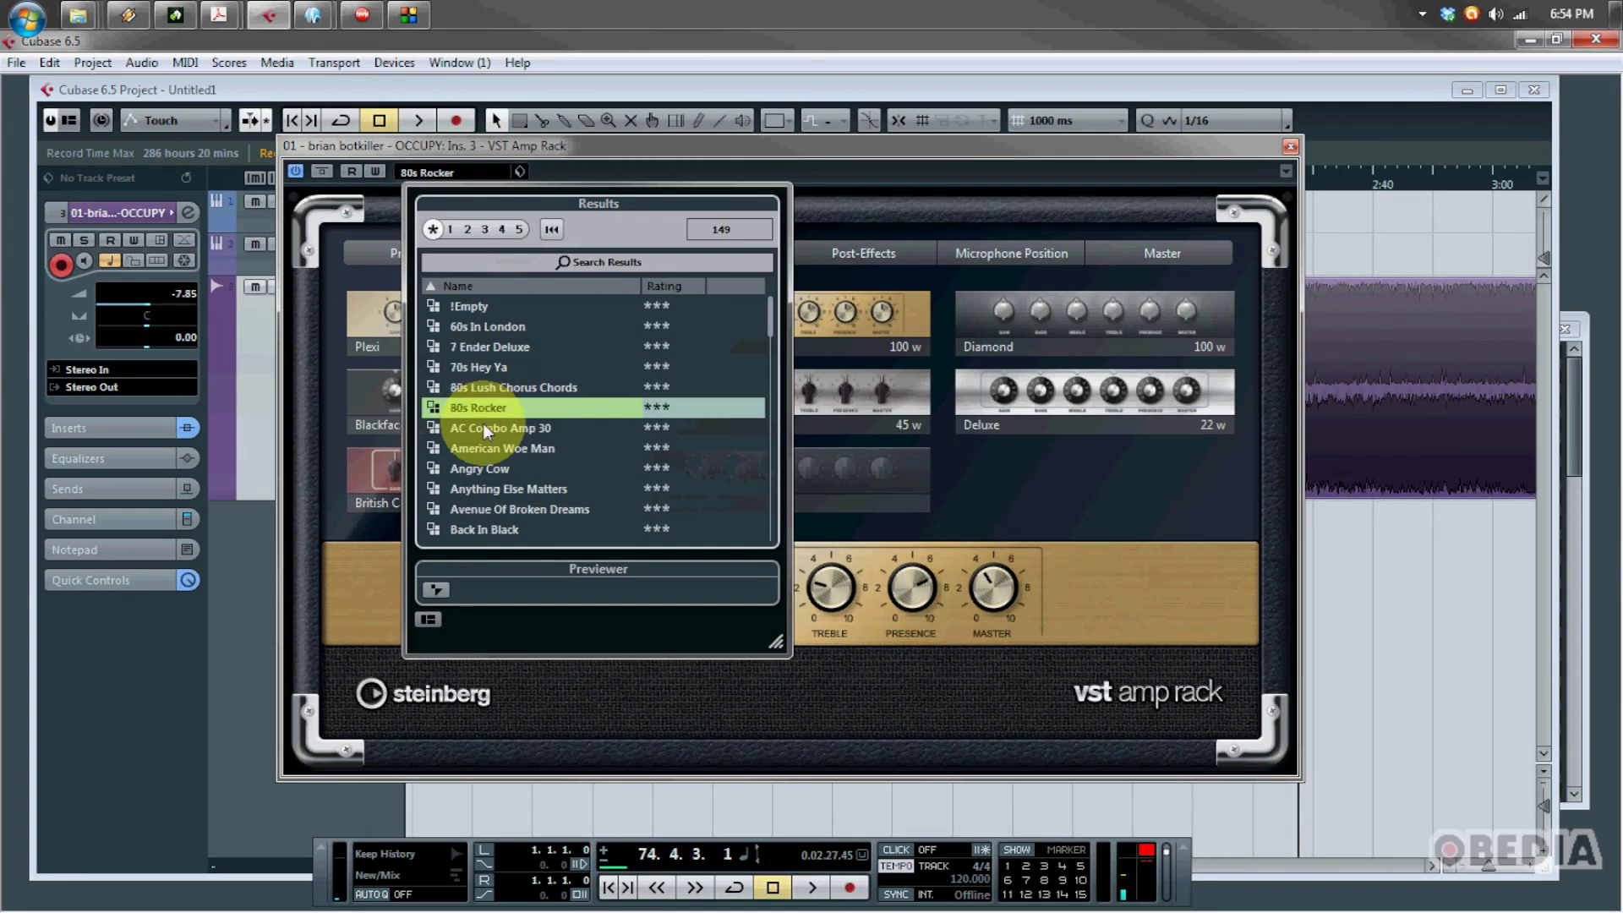
scroll(483, 423, down, 3)
key(Escape)
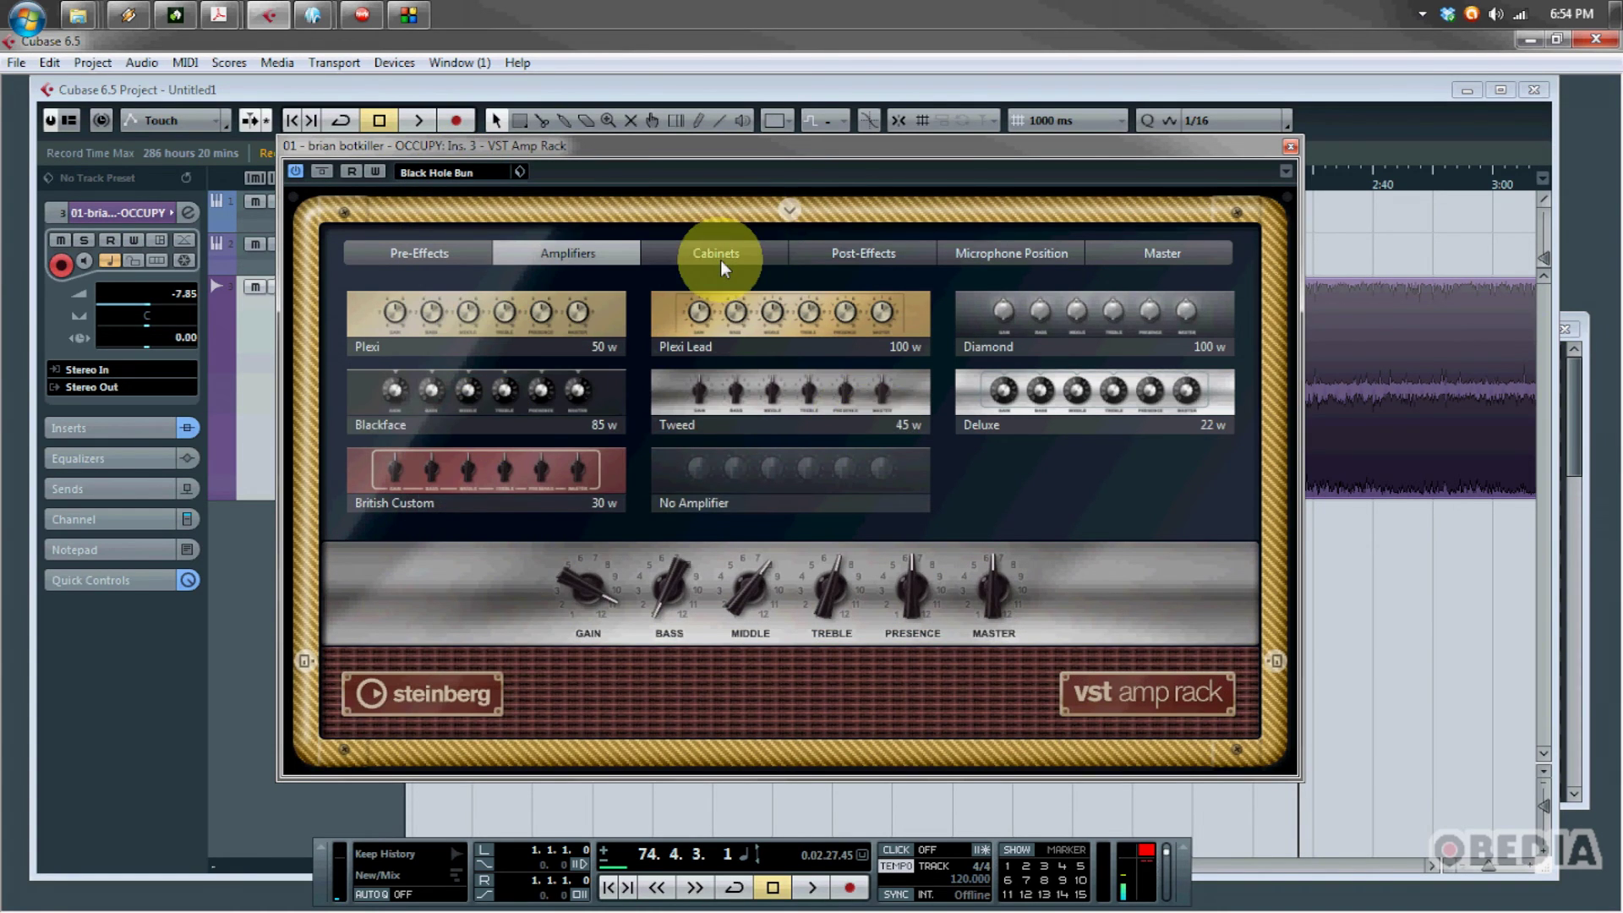
click(723, 258)
click(842, 263)
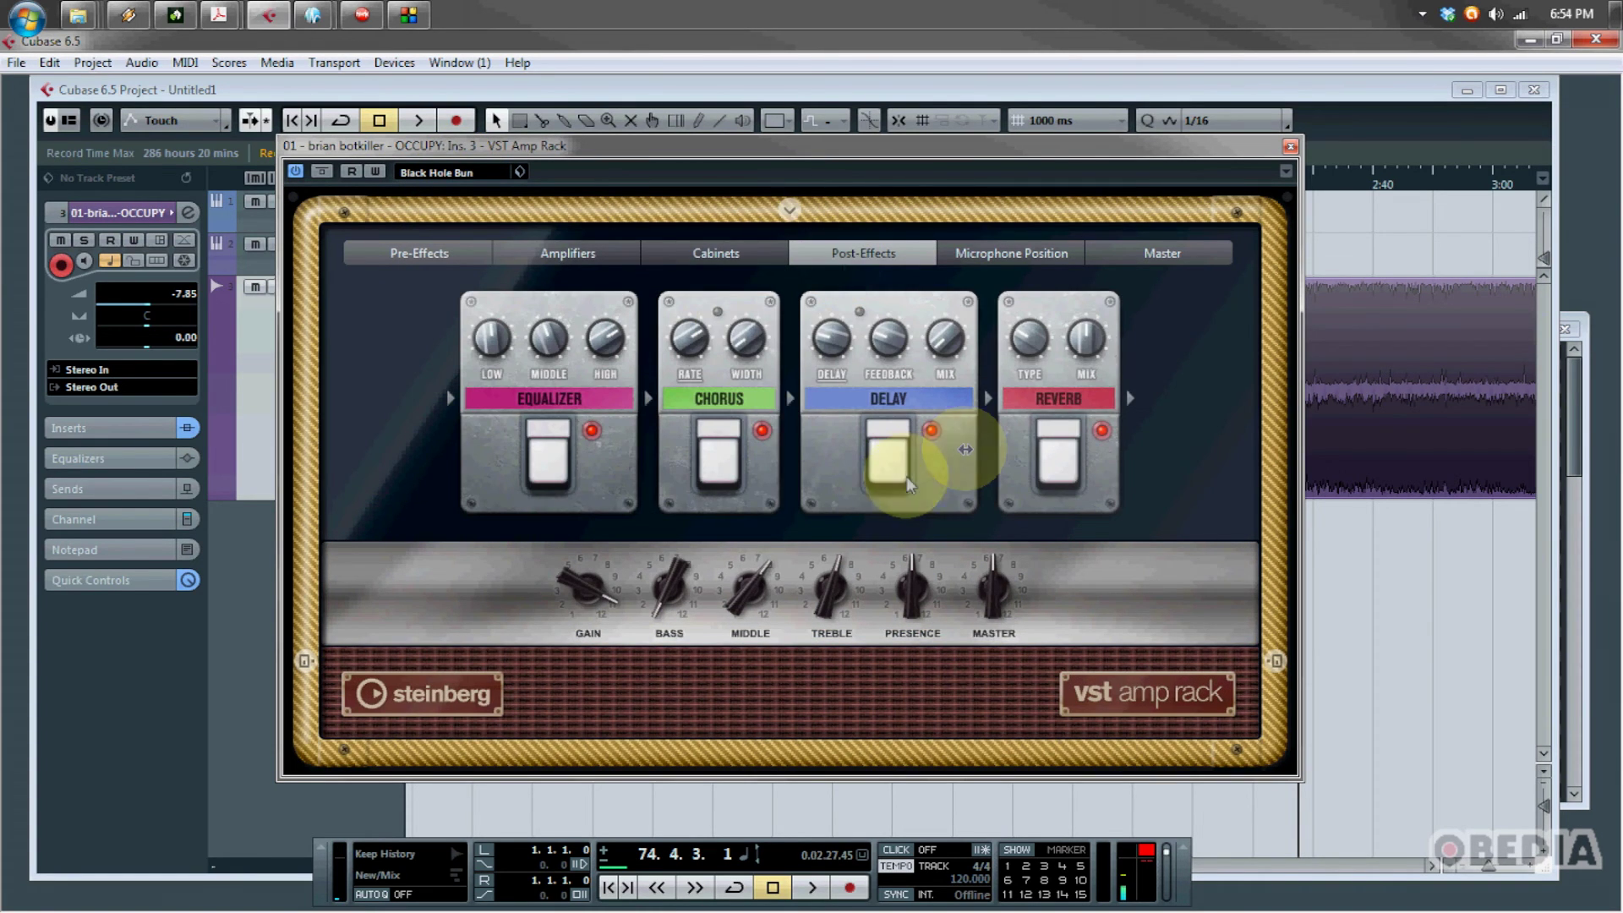
right_click(1170, 356)
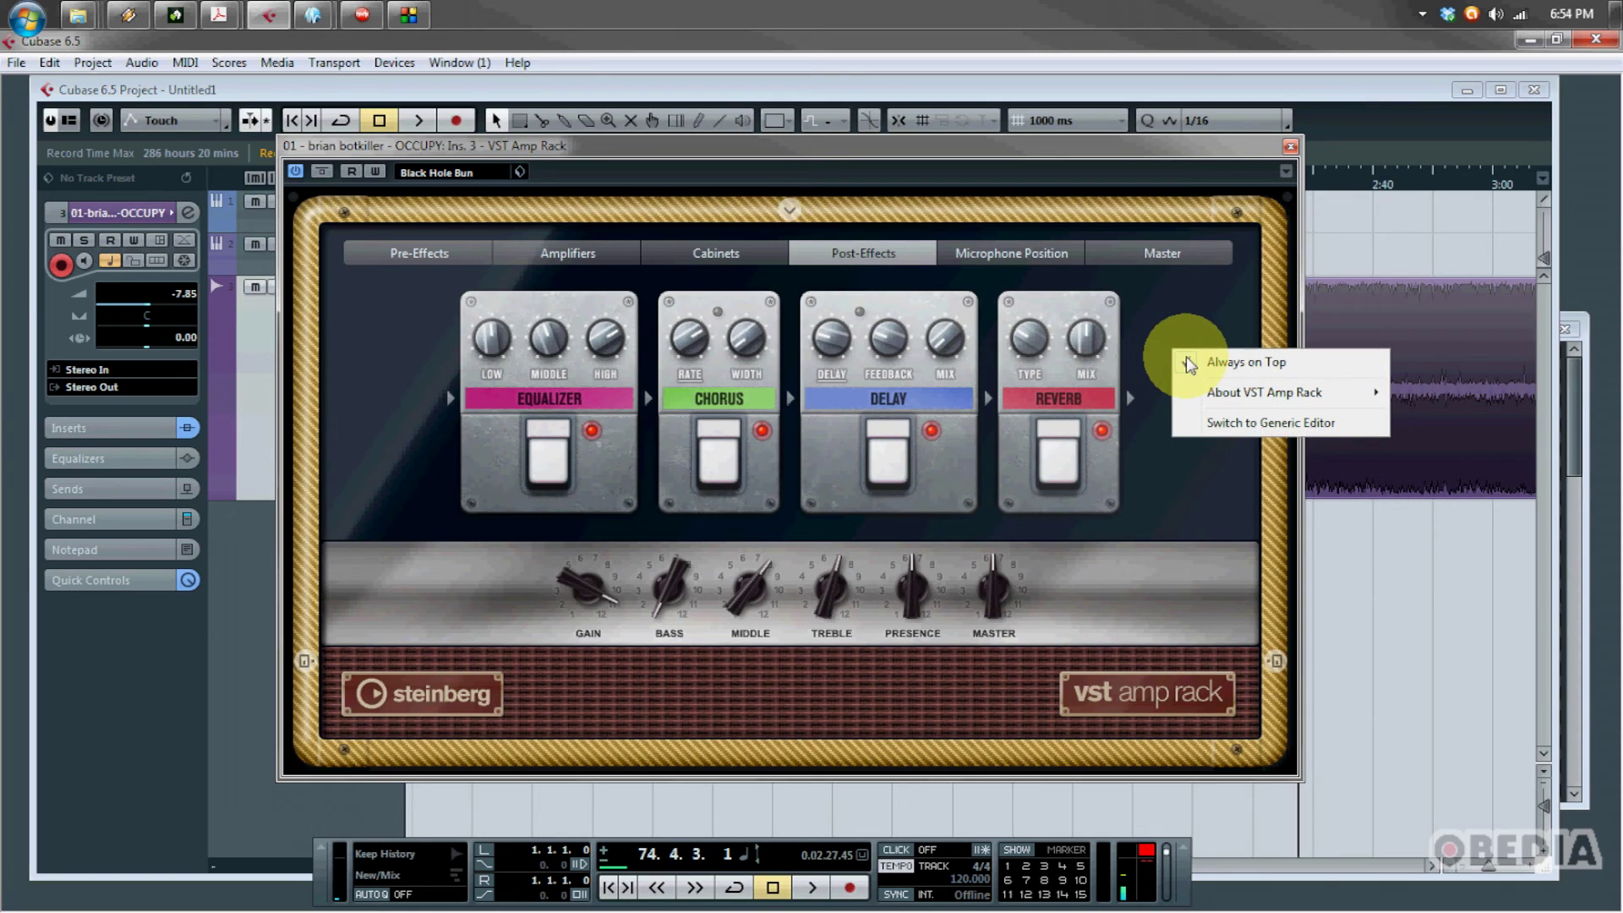
mouse_move(1209, 392)
click(1180, 297)
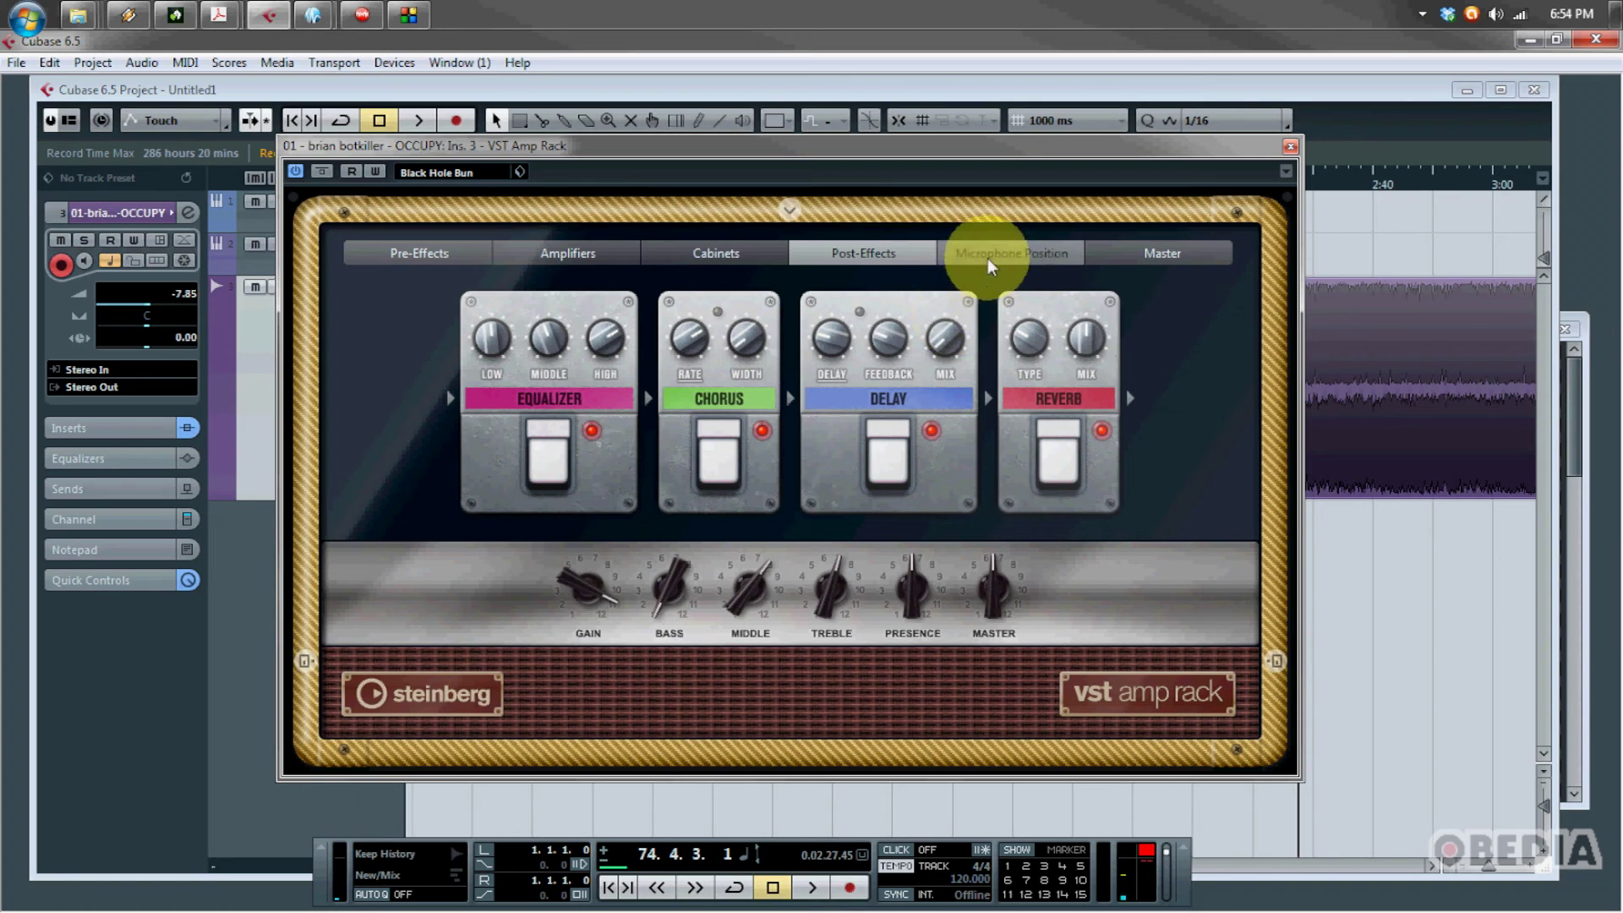
click(1165, 254)
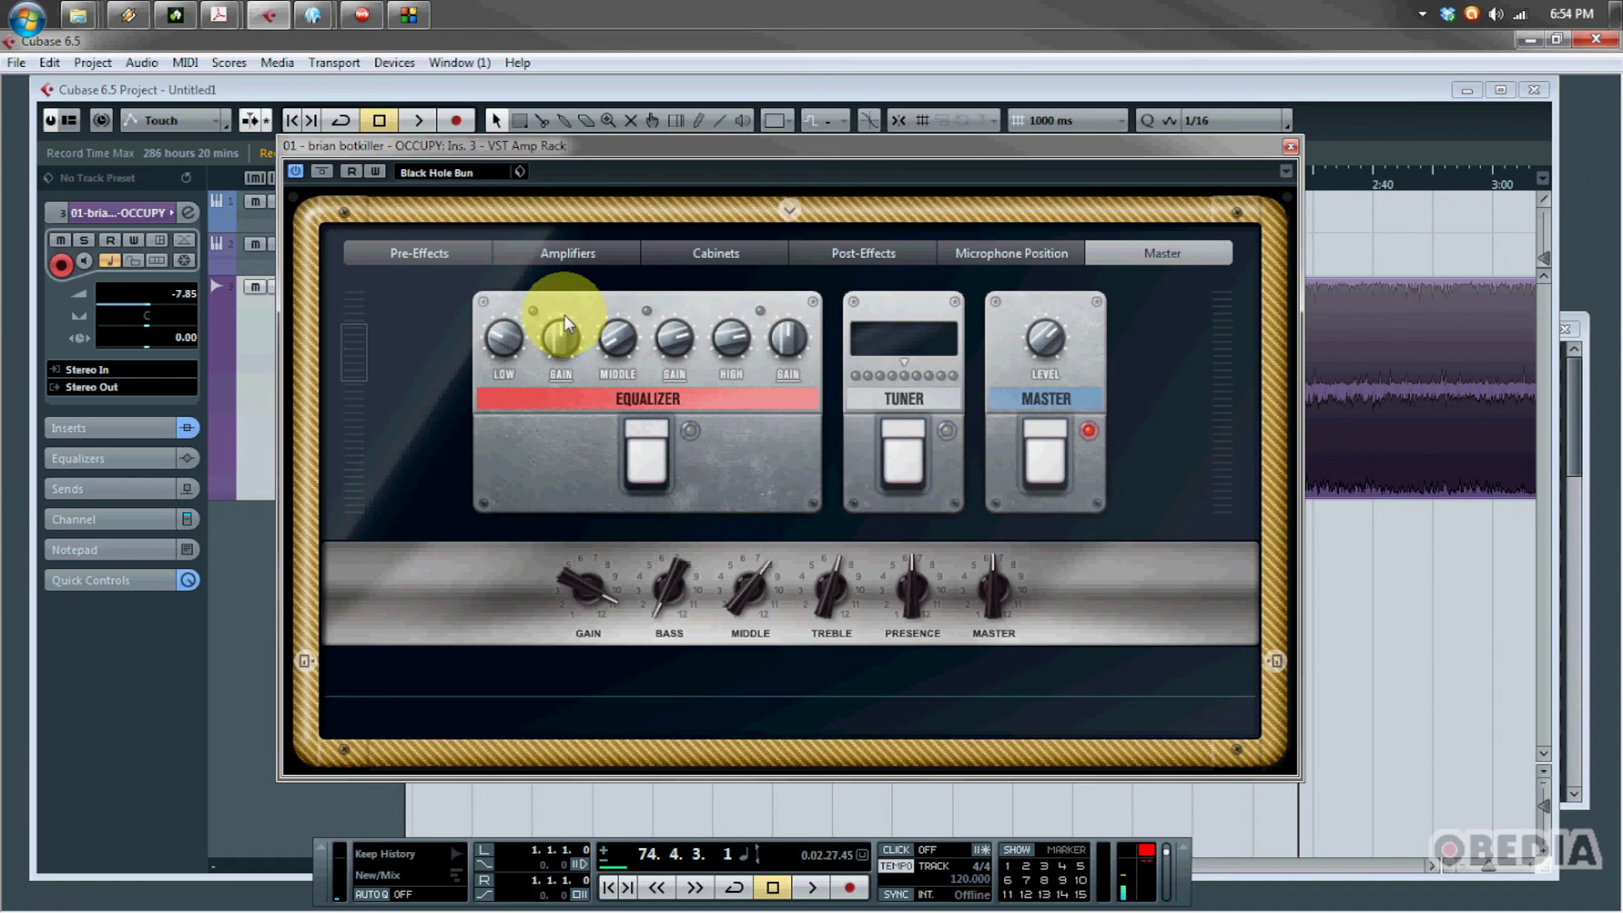
click(431, 262)
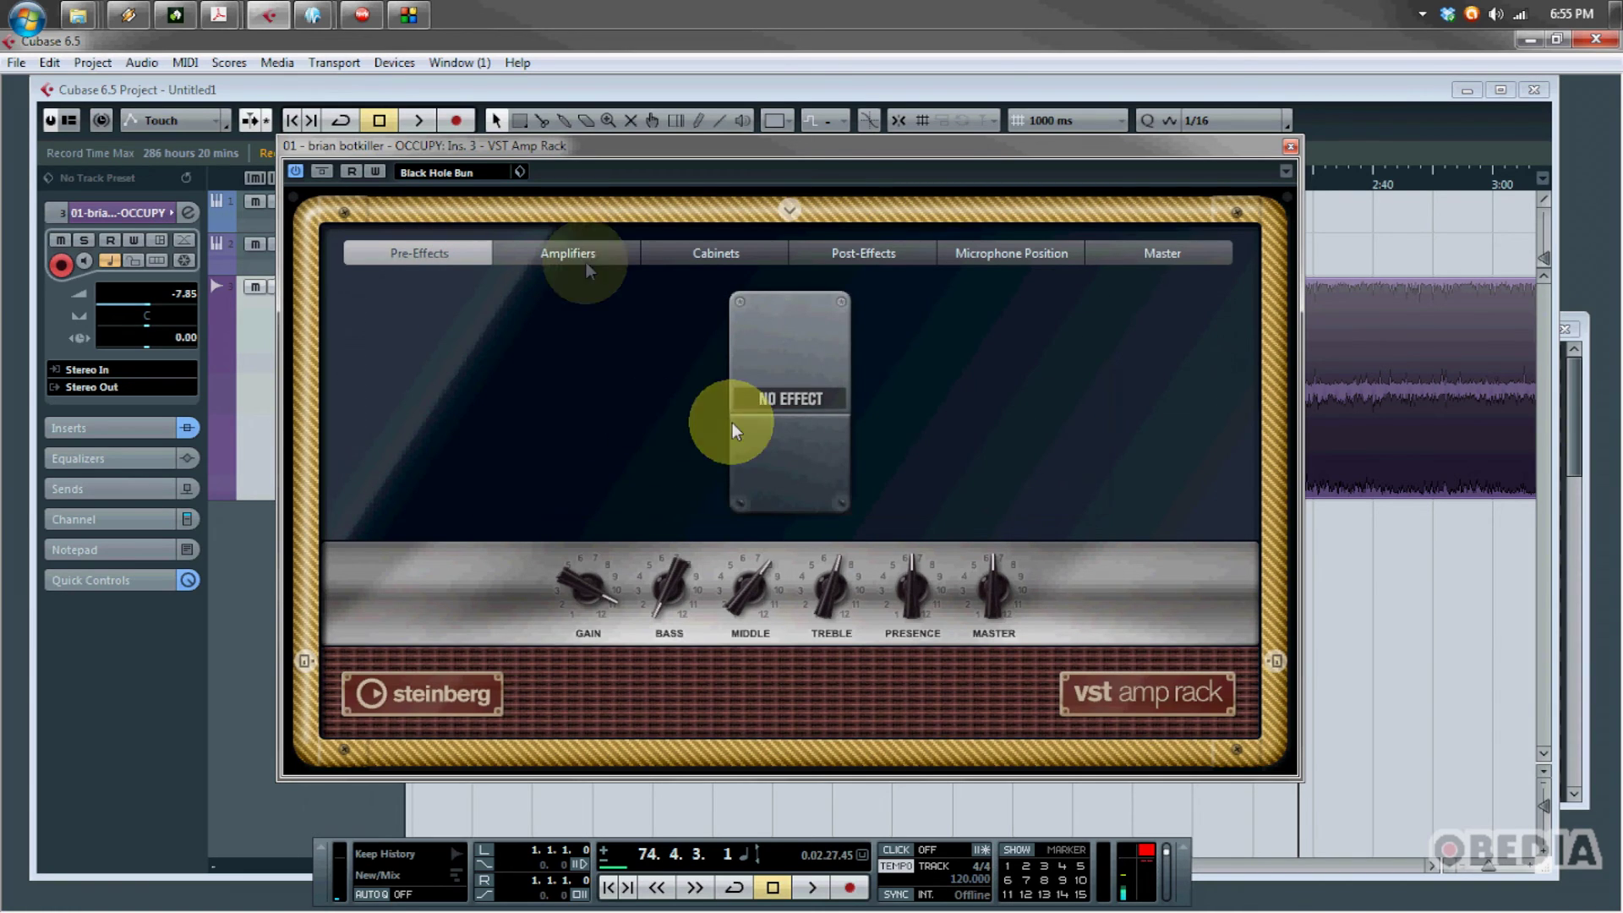
click(590, 257)
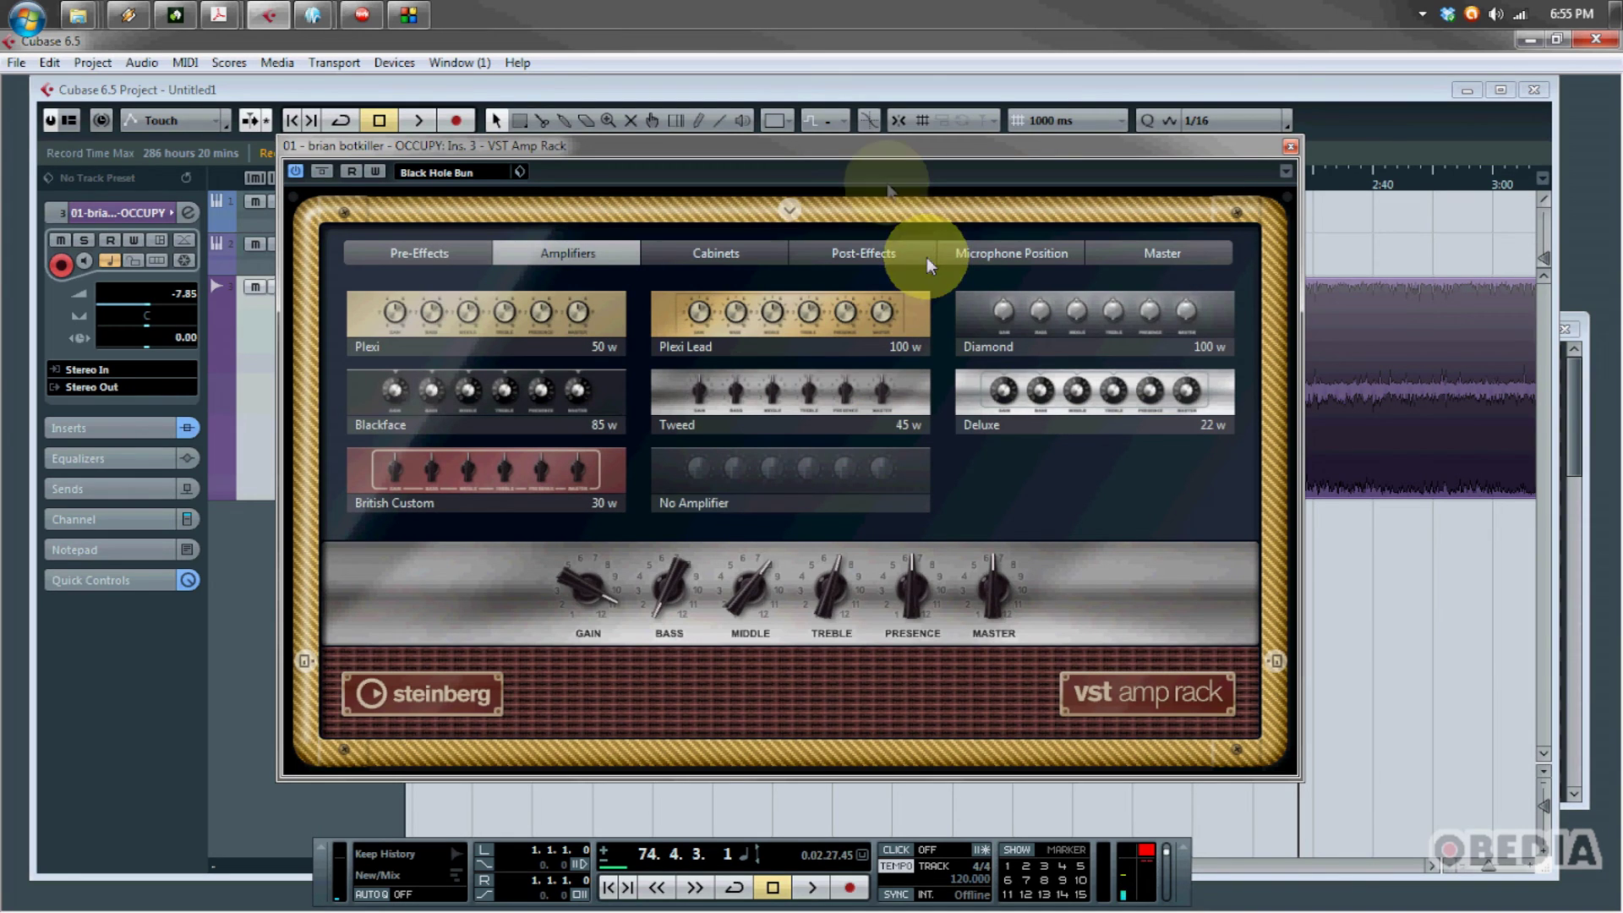
Move the Amp Rack window higher and browse the preset list without changing presets
drag(880, 154, 873, 134)
click(1130, 372)
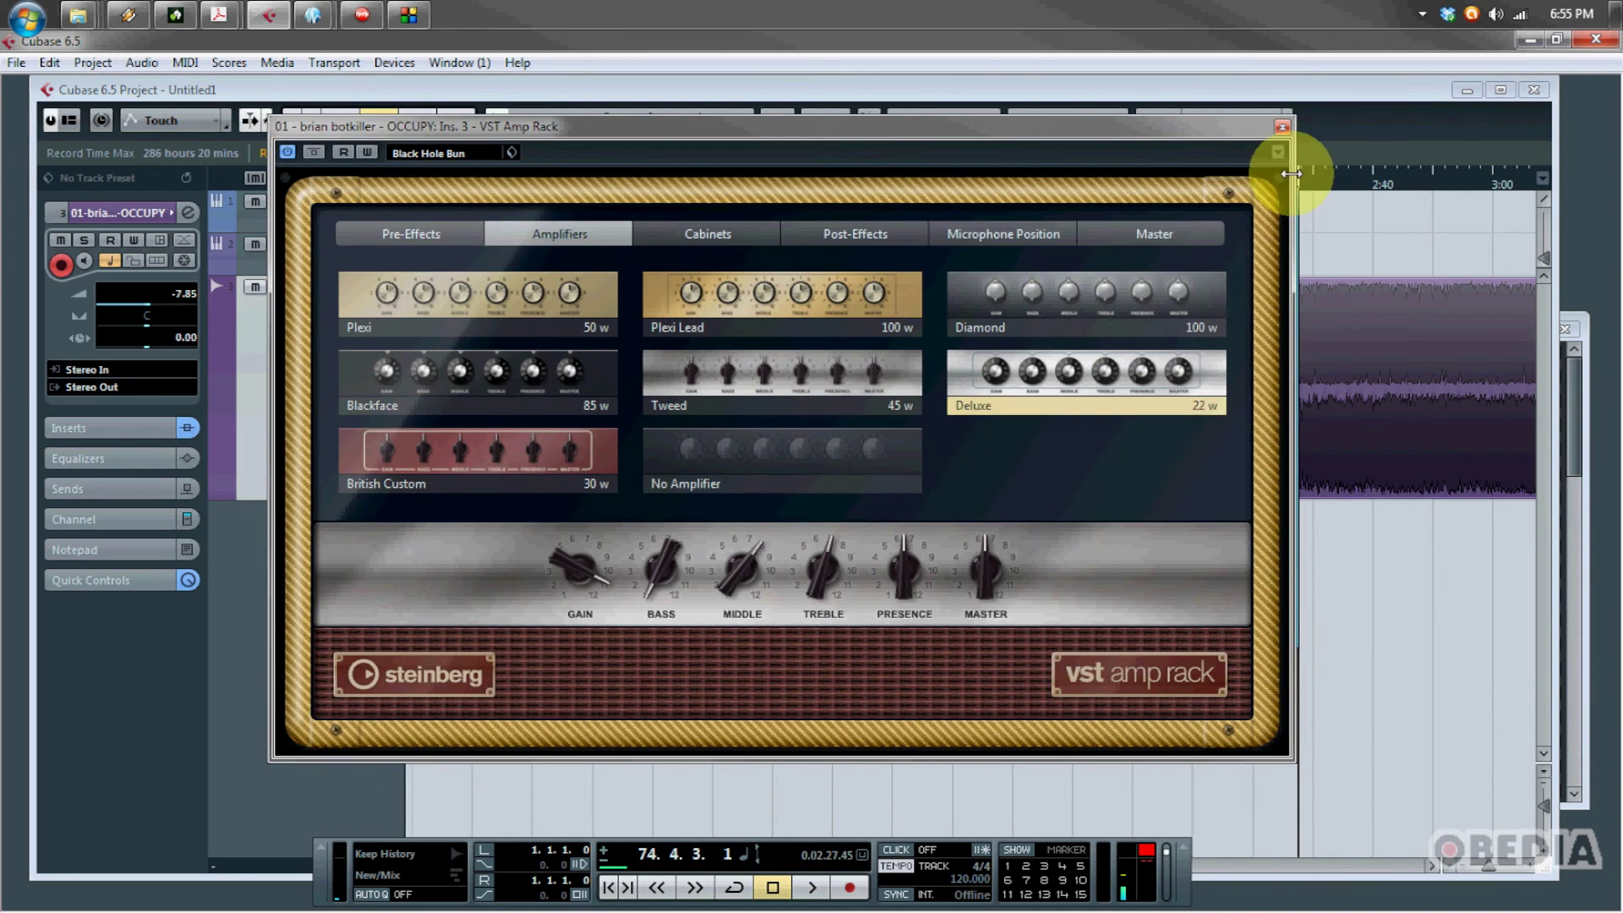
drag(1210, 121, 1207, 94)
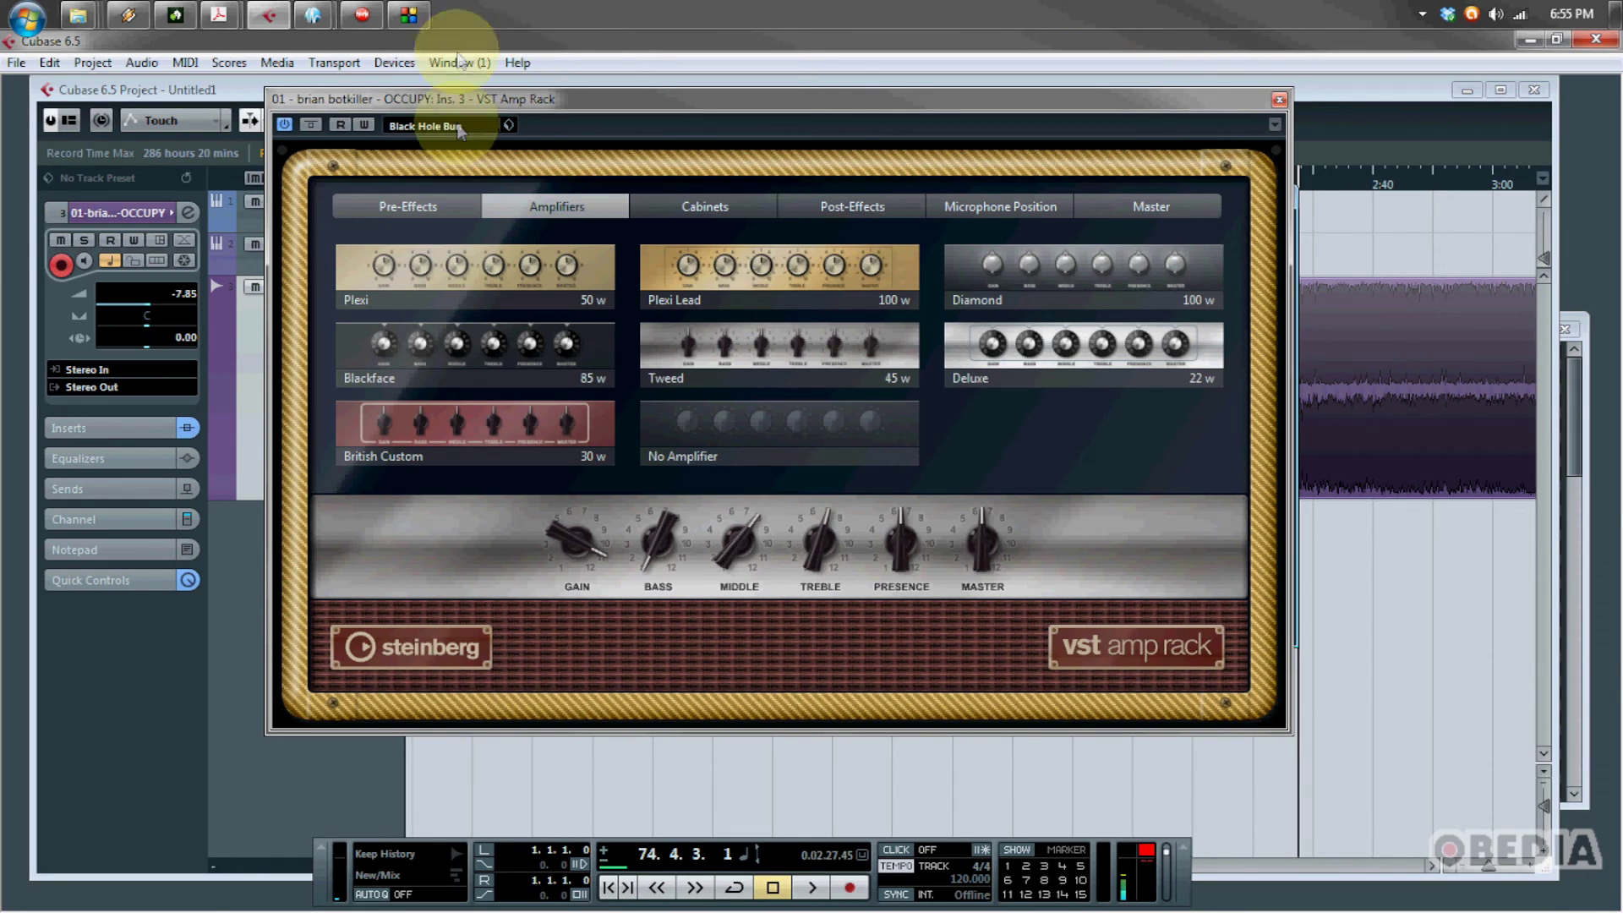
click(413, 126)
scroll(529, 288, down, 15)
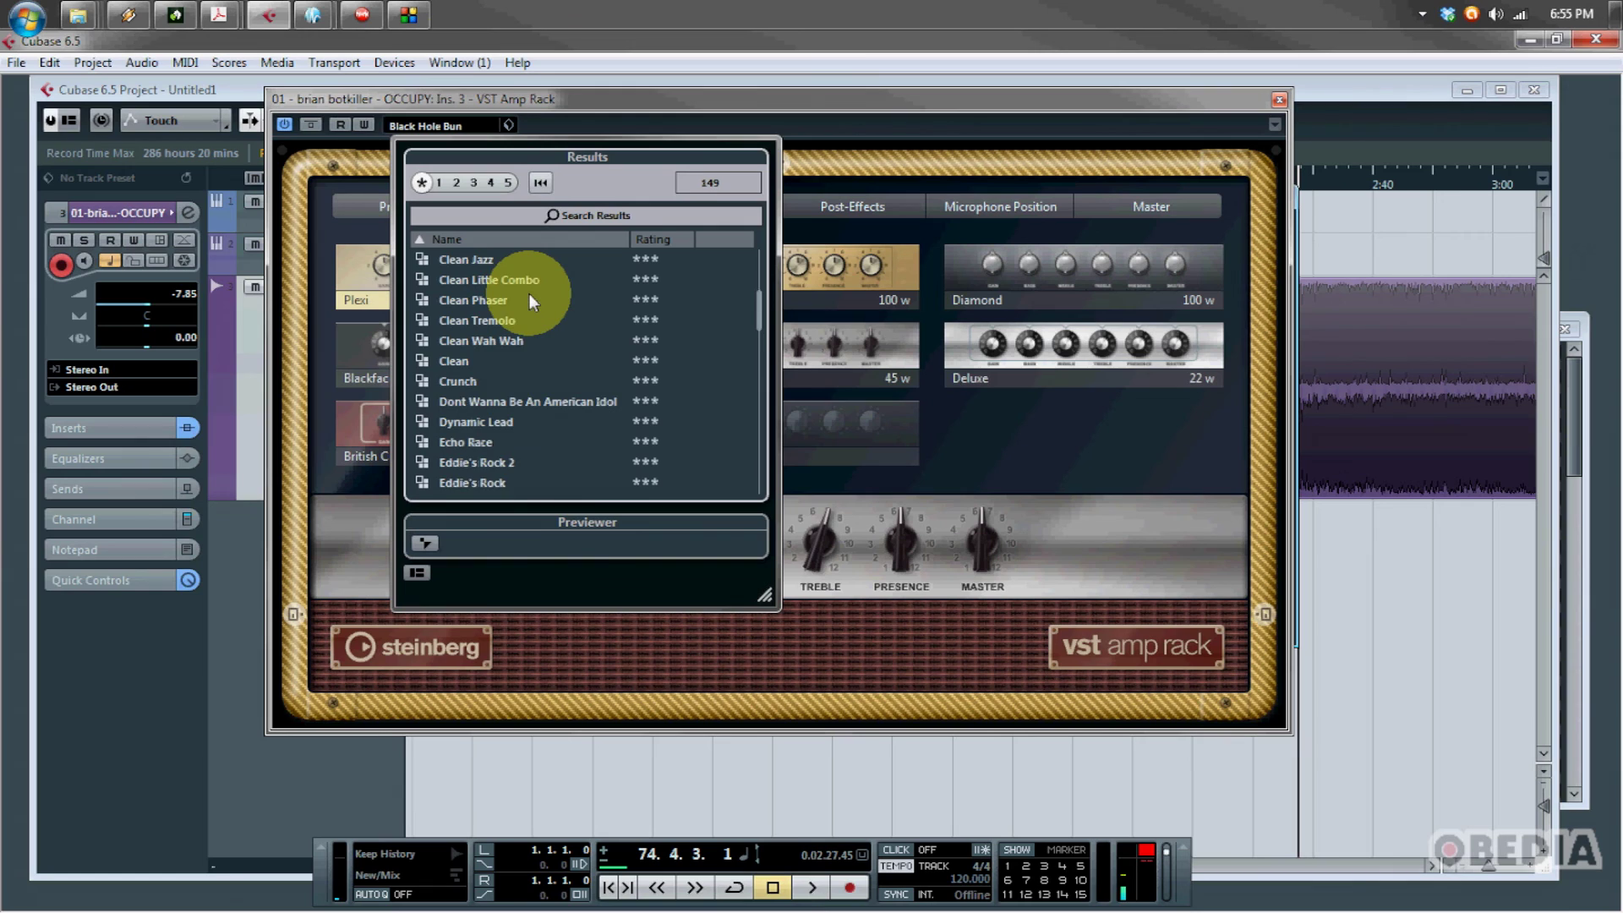
scroll(529, 296, down, 15)
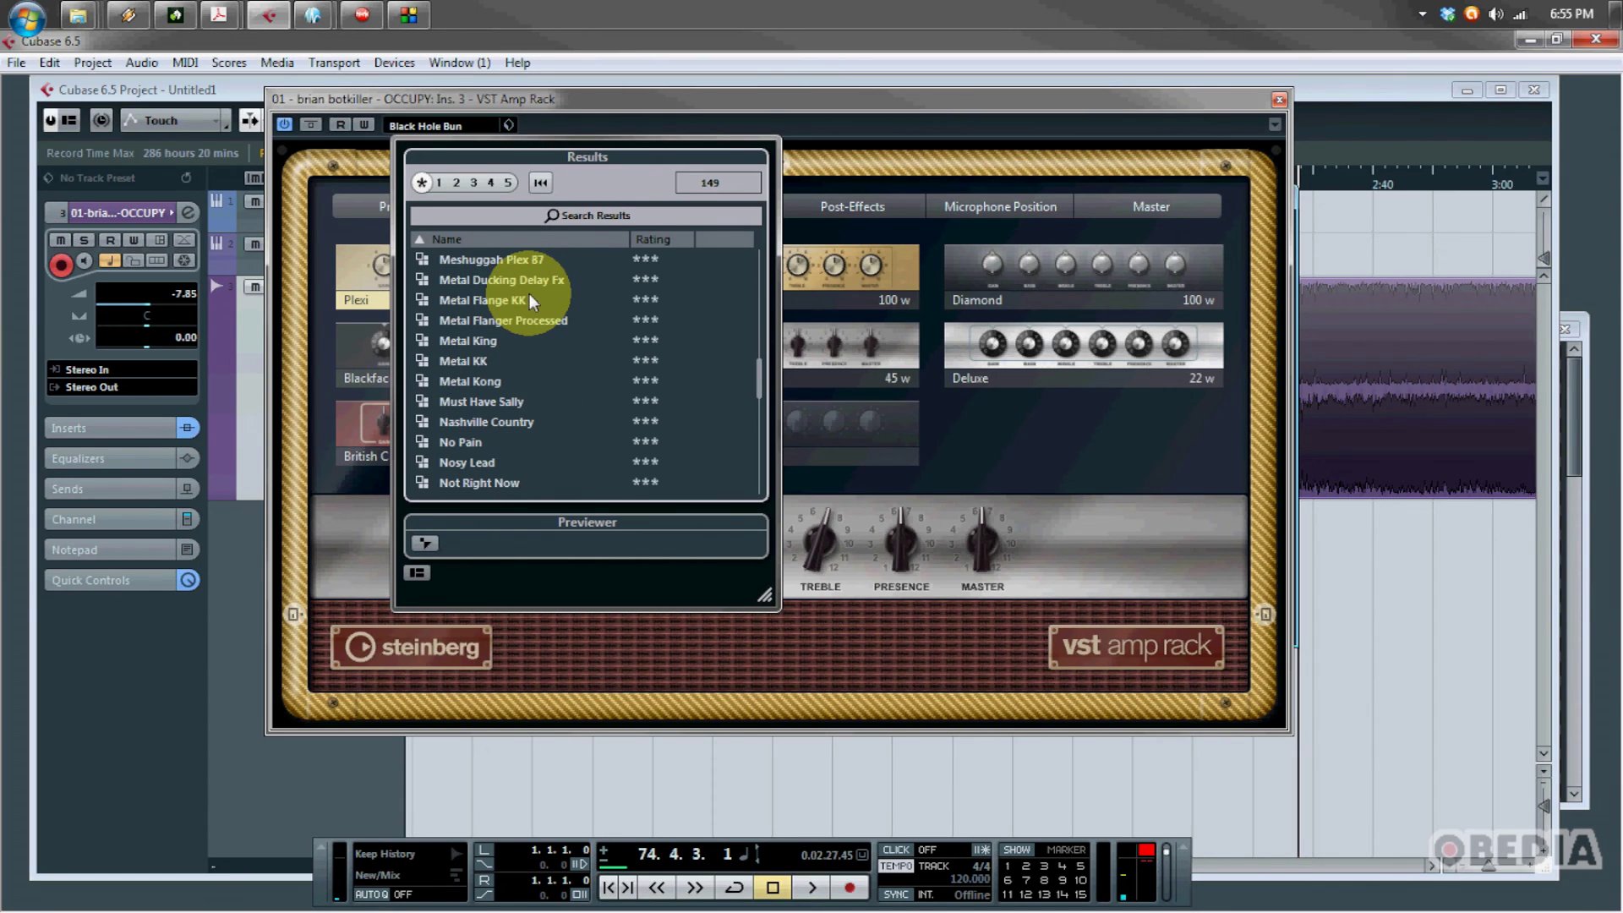
click(982, 168)
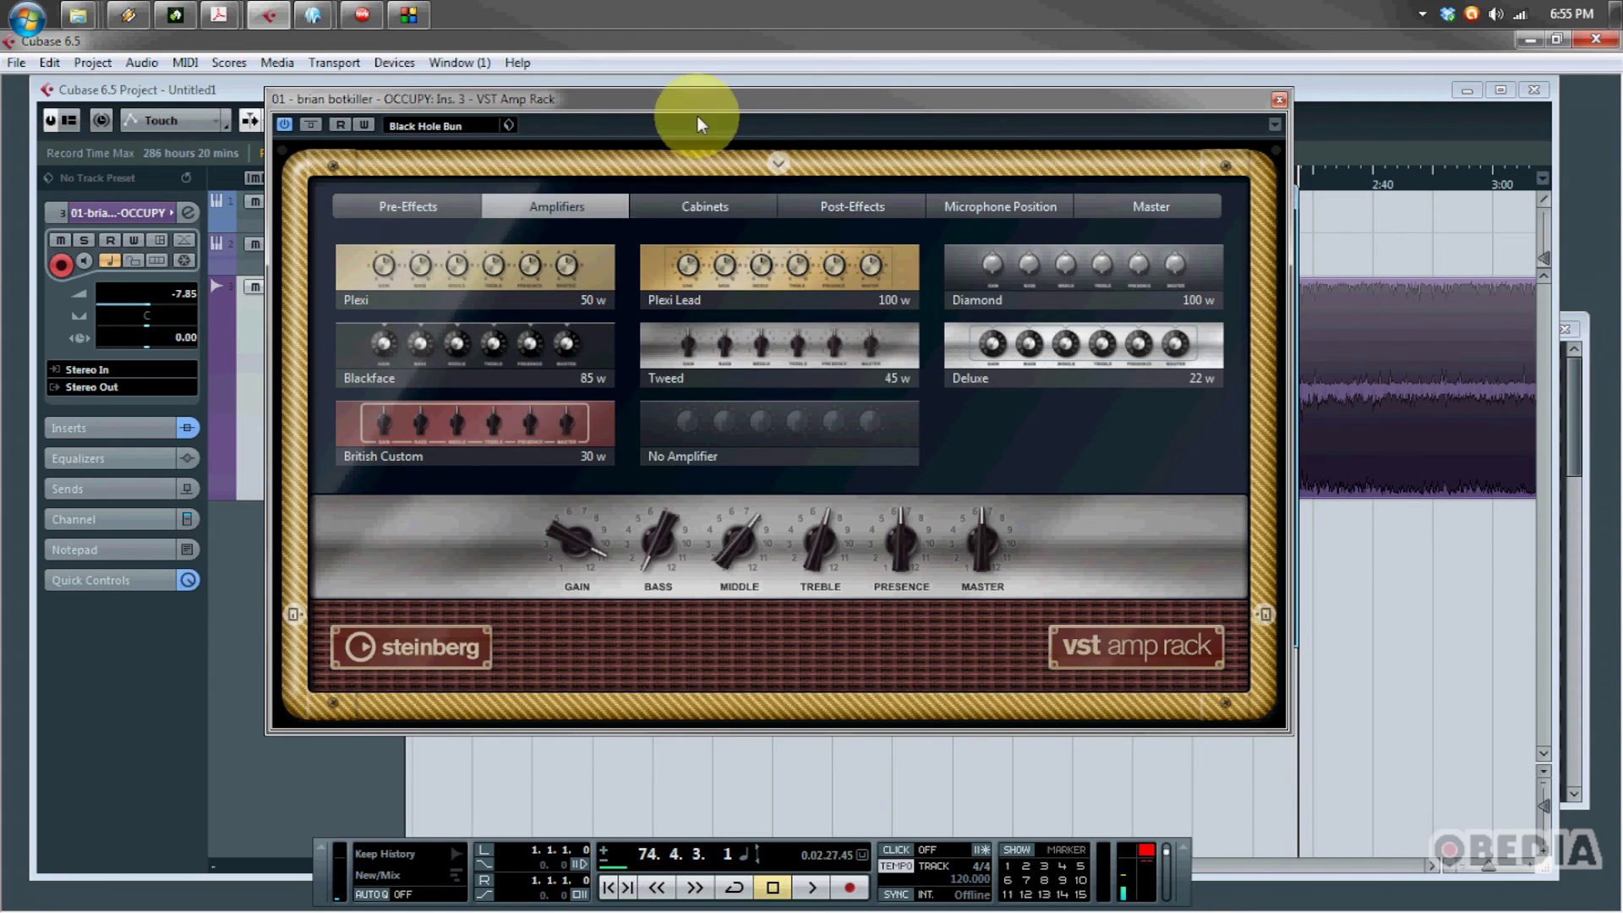
Show the Amp Rack's Cabinets page for Black Hole Bun, repositioning the window
mouse_move(698, 124)
mouse_down()
mouse_move(698, 104)
mouse_move(723, 103)
mouse_move(723, 142)
mouse_up()
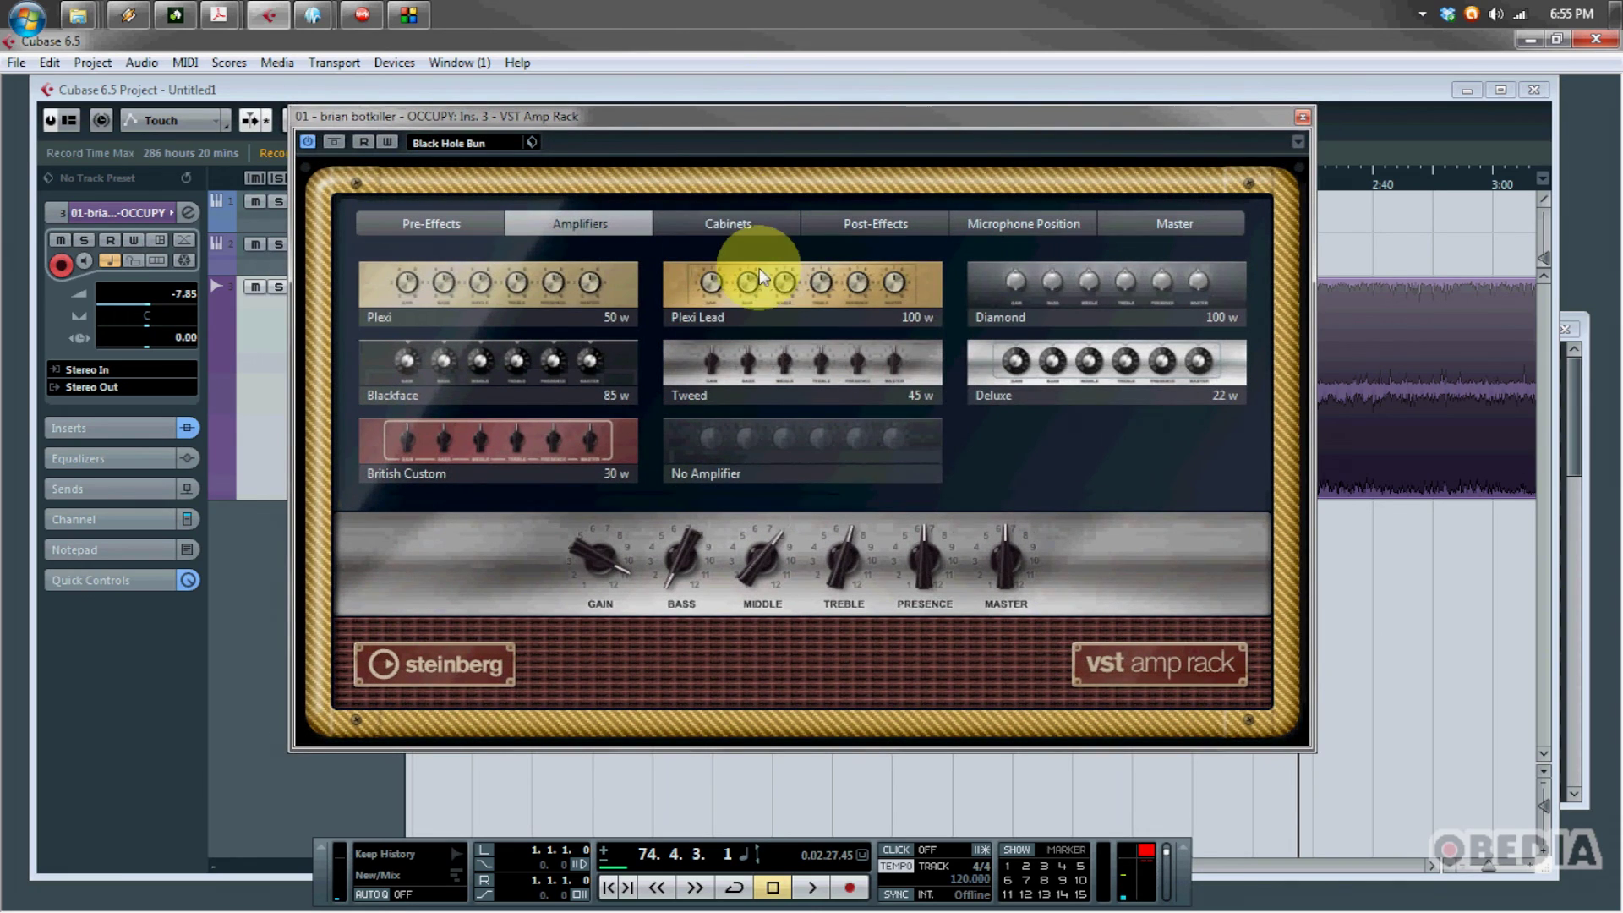
click(737, 221)
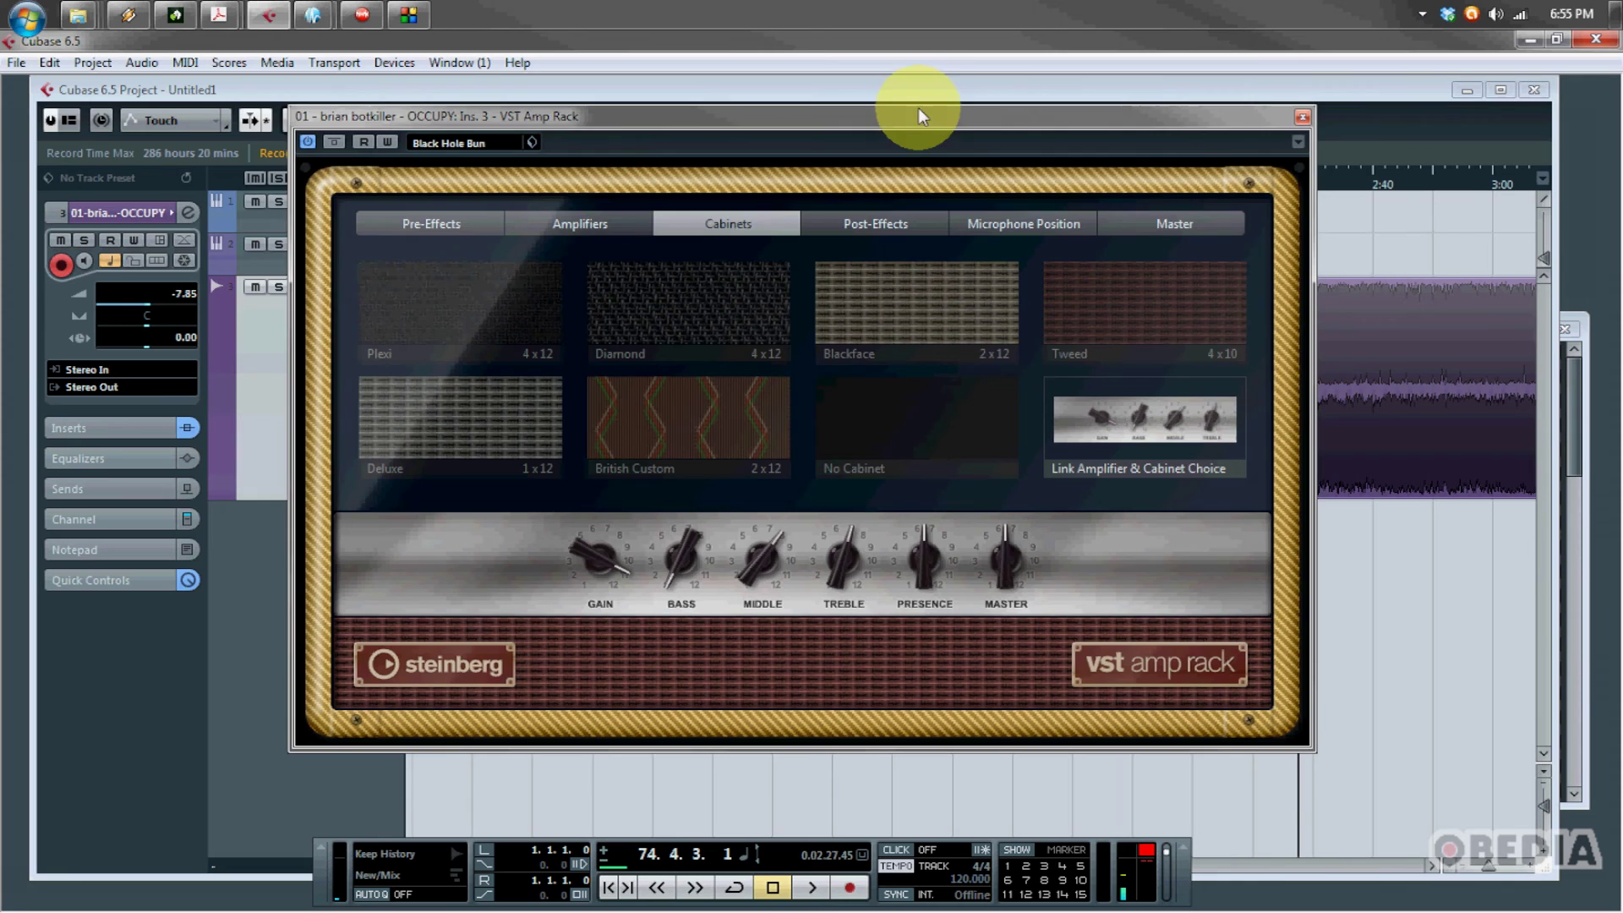
drag(918, 116, 880, 114)
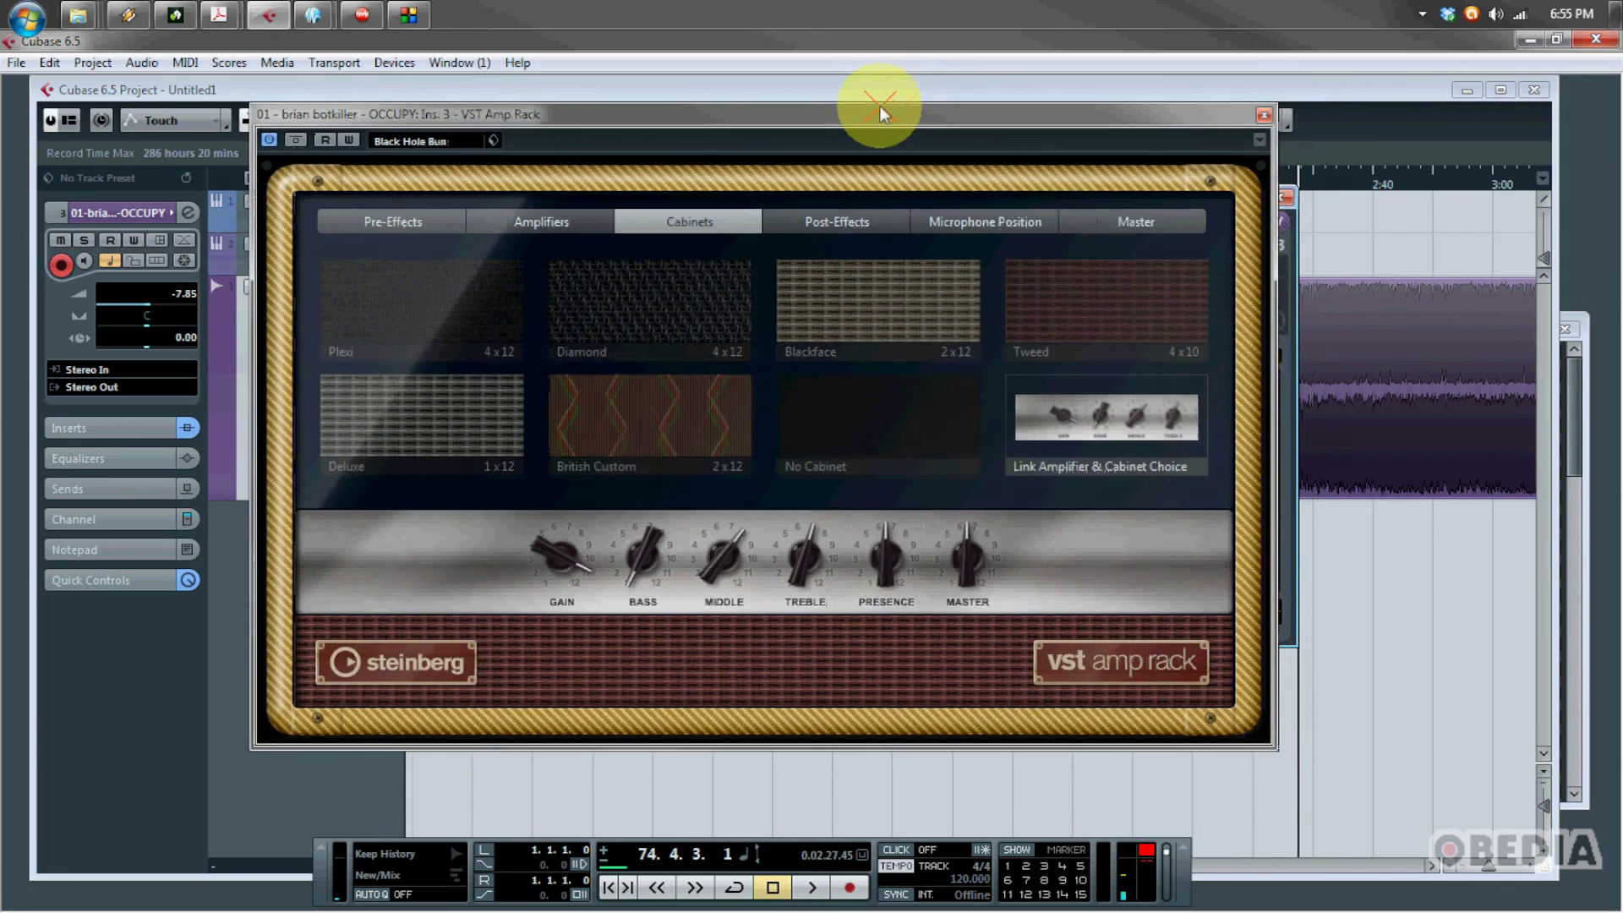
Close the Amp Rack editor and the OCCUPY channel settings, and return playback to the project start
click(1263, 115)
drag(750, 197, 723, 293)
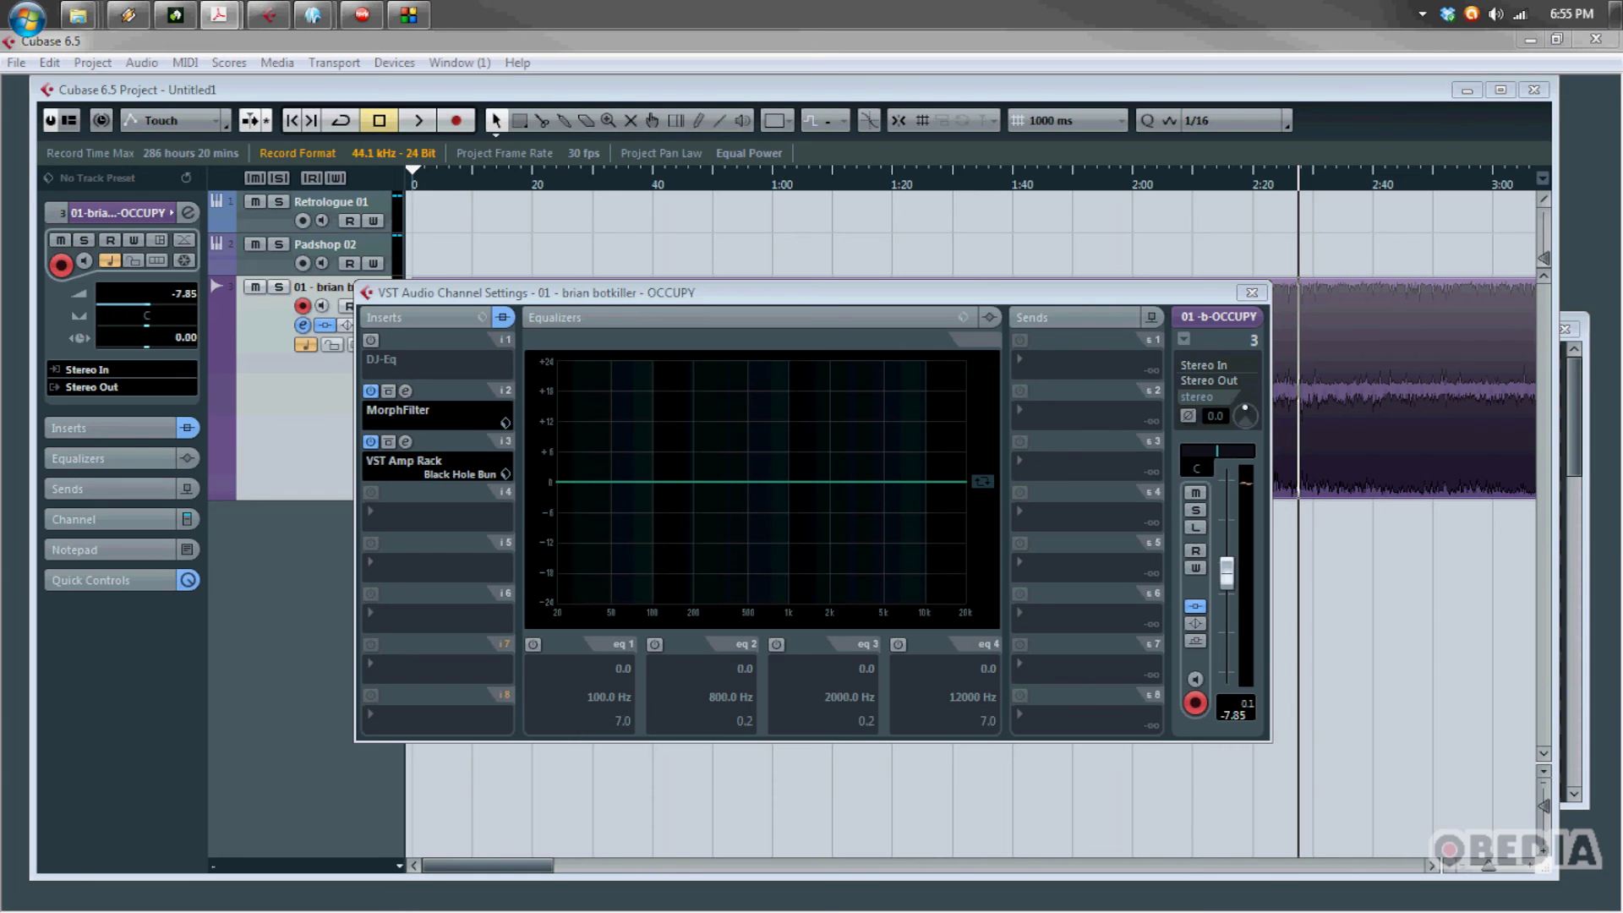
click(615, 247)
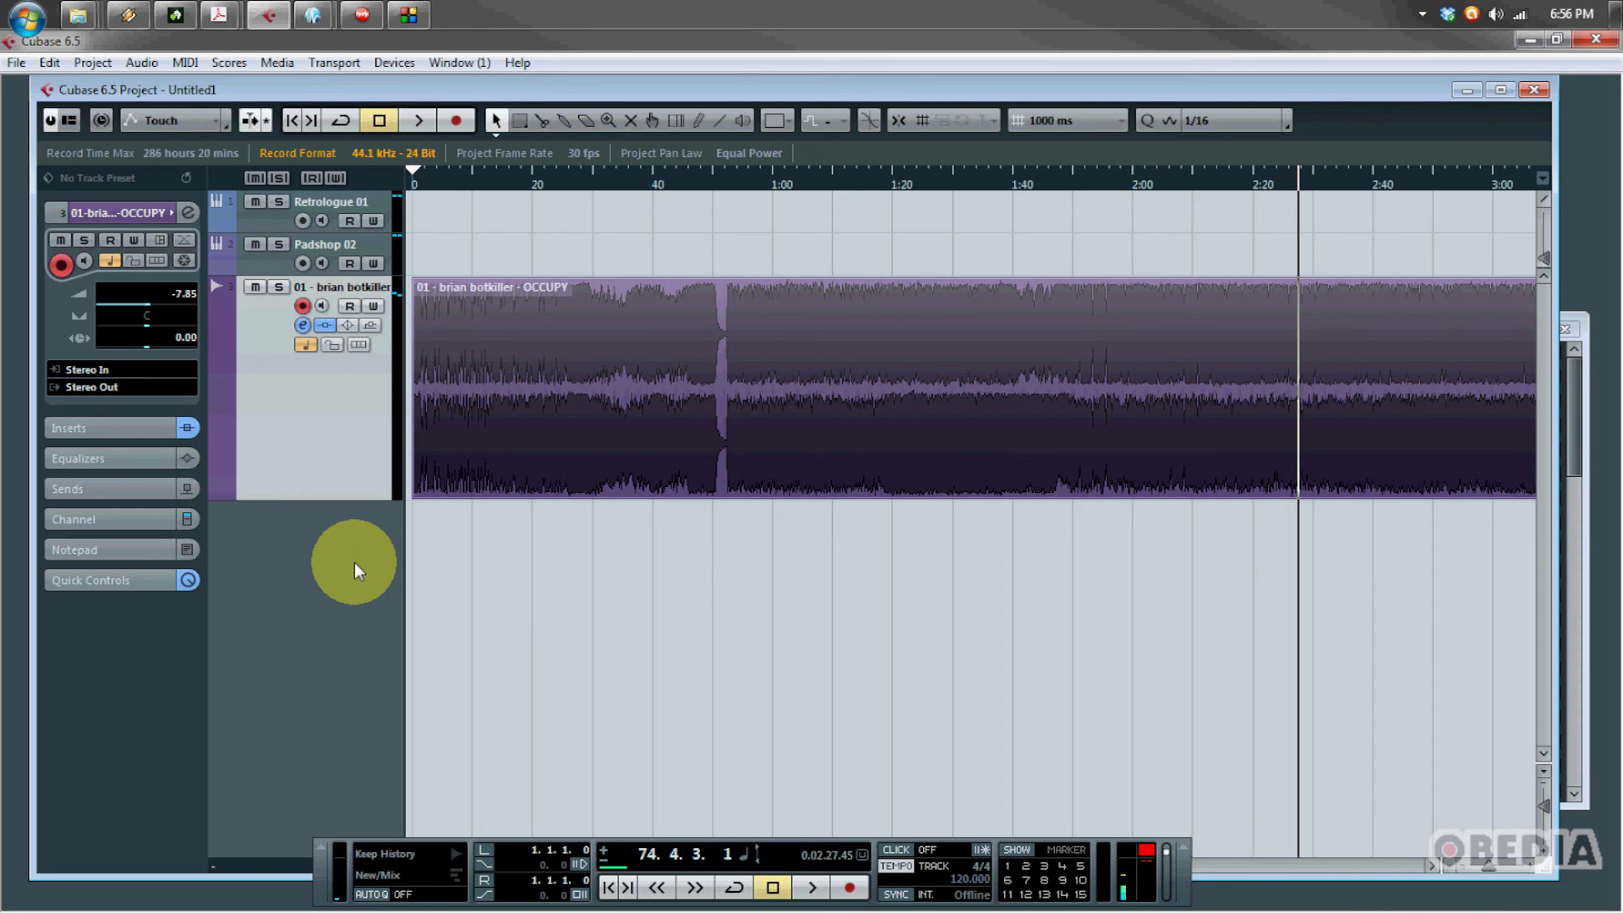
click(608, 887)
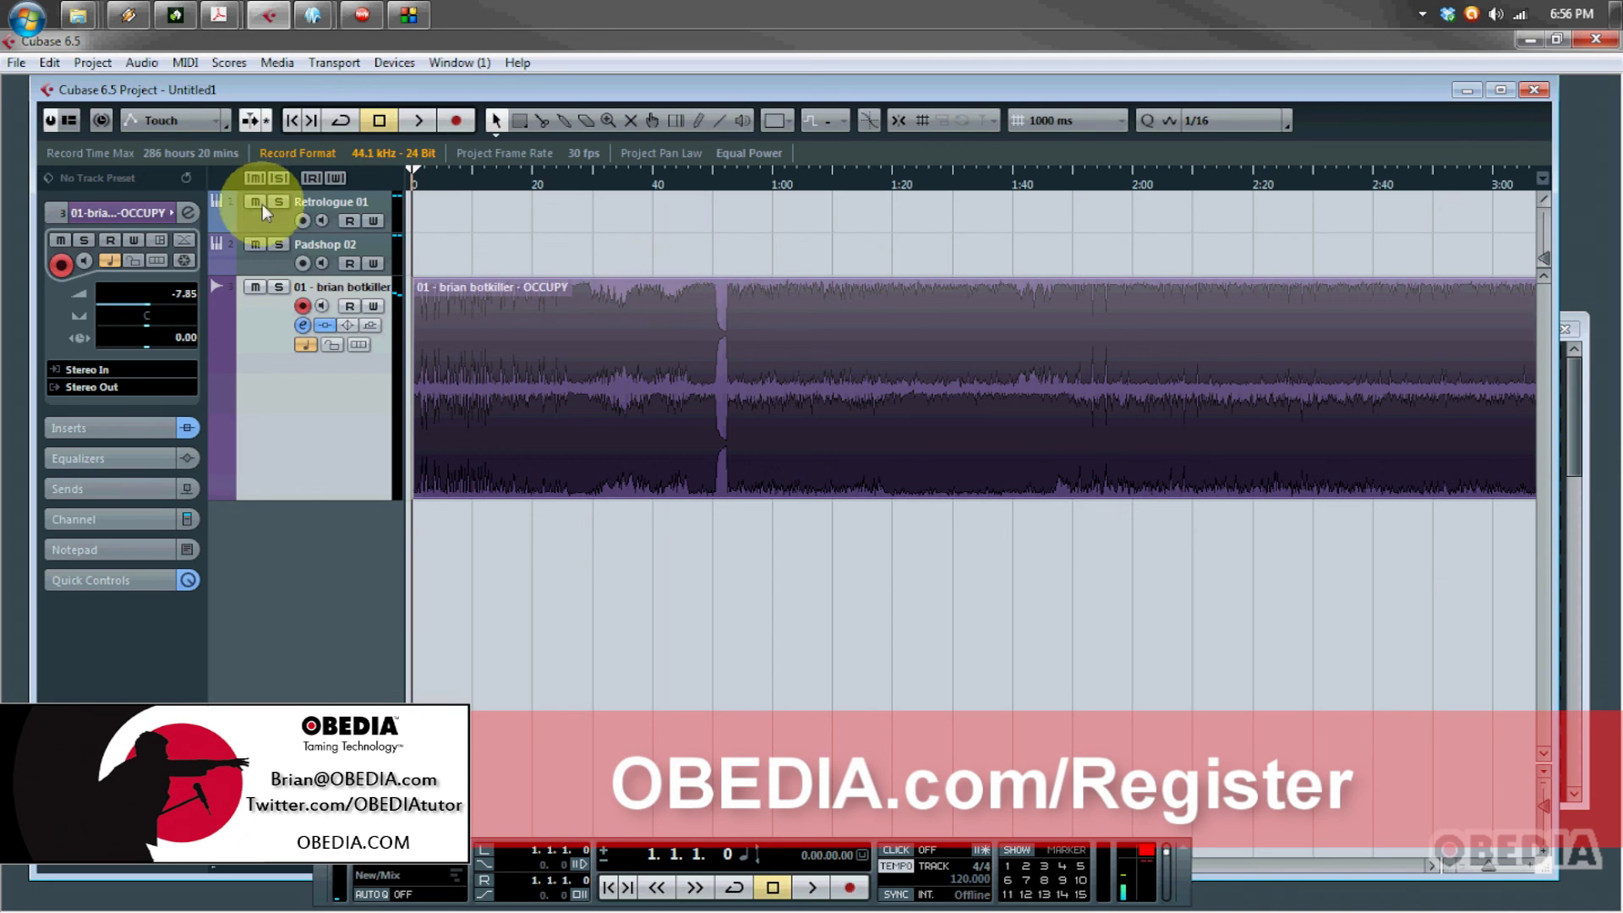
Reopen the OCCUPY track's channel settings with its DJ-Eq, MorphFilter and VST Amp Rack inserts
click(190, 214)
Open the MorphFilter and VST Amp Rack editors side by side, then the plug-in menu for the DJ-Eq slot
click(410, 399)
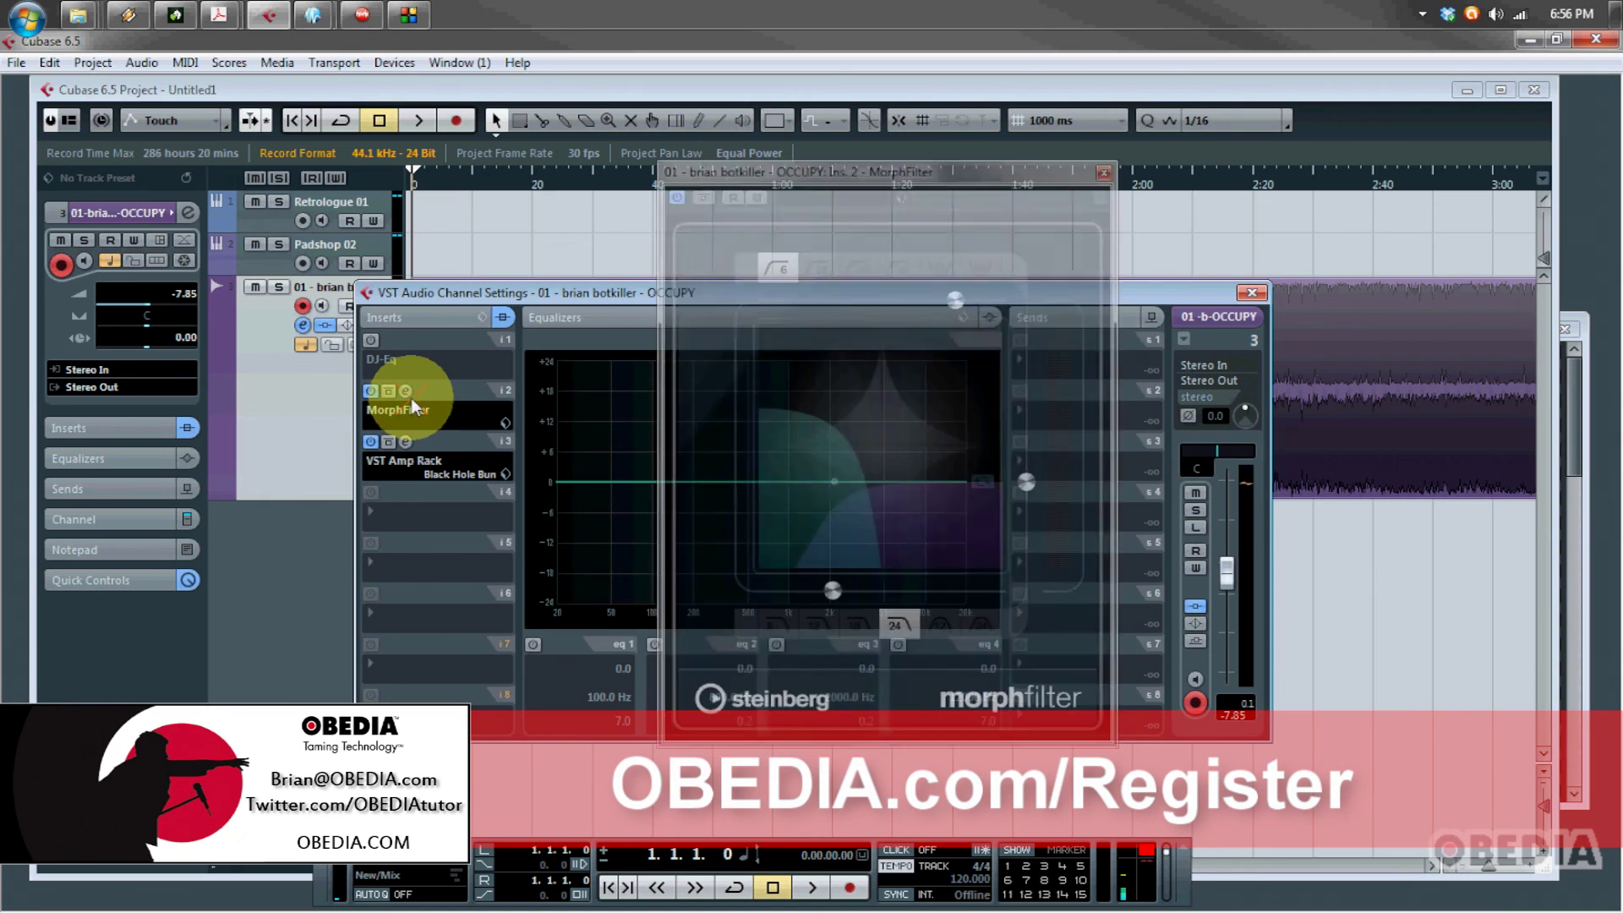
drag(973, 180, 1090, 181)
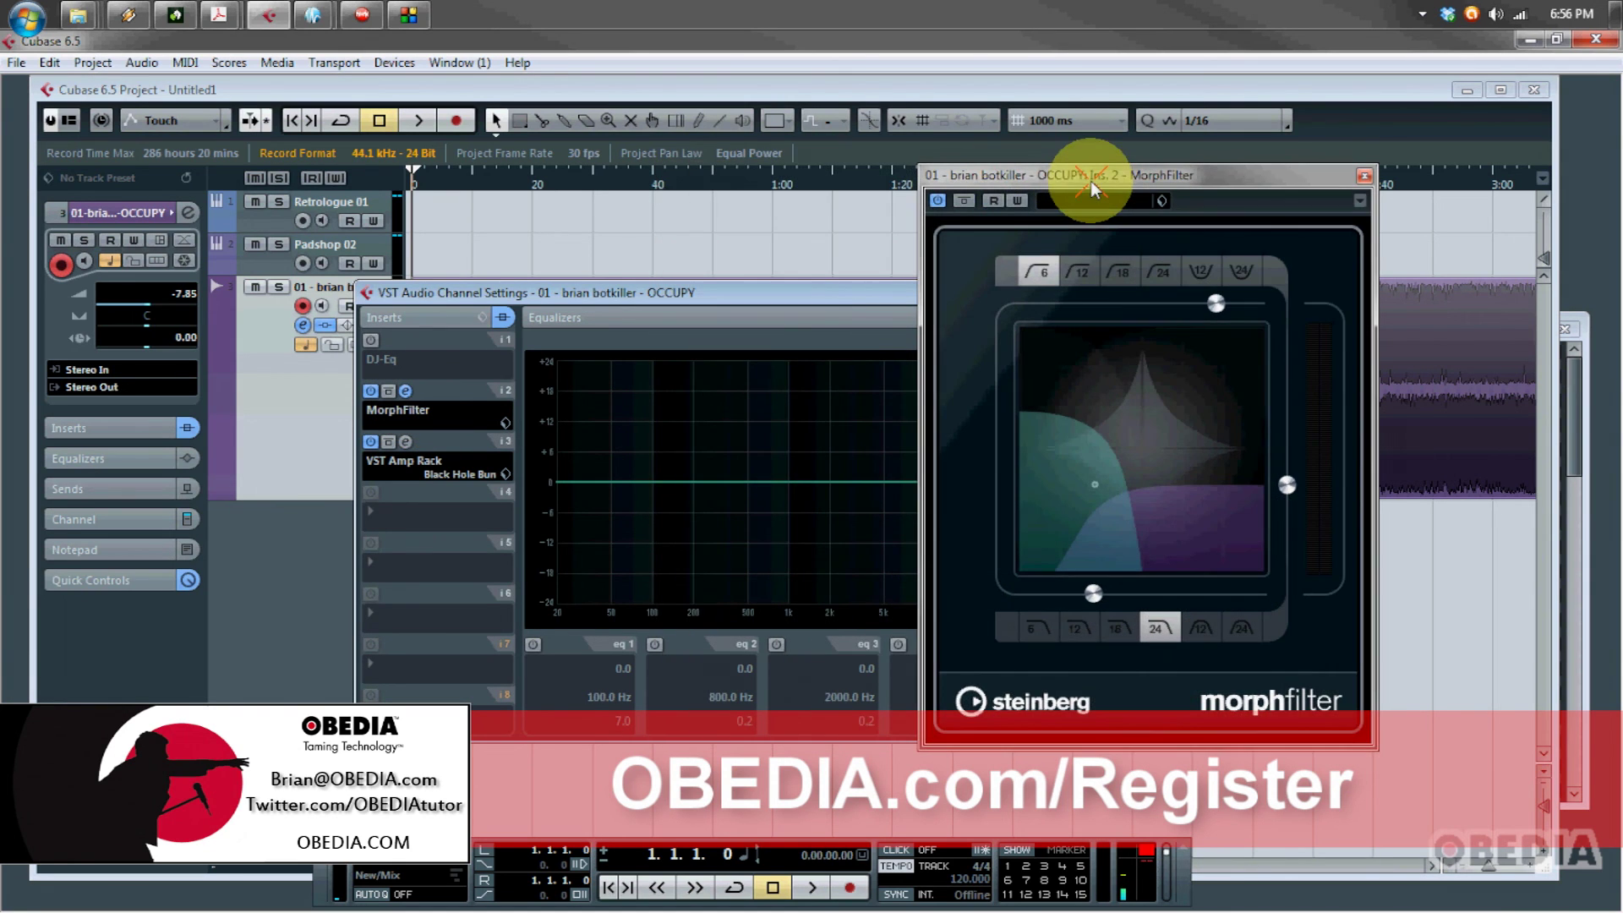
click(402, 448)
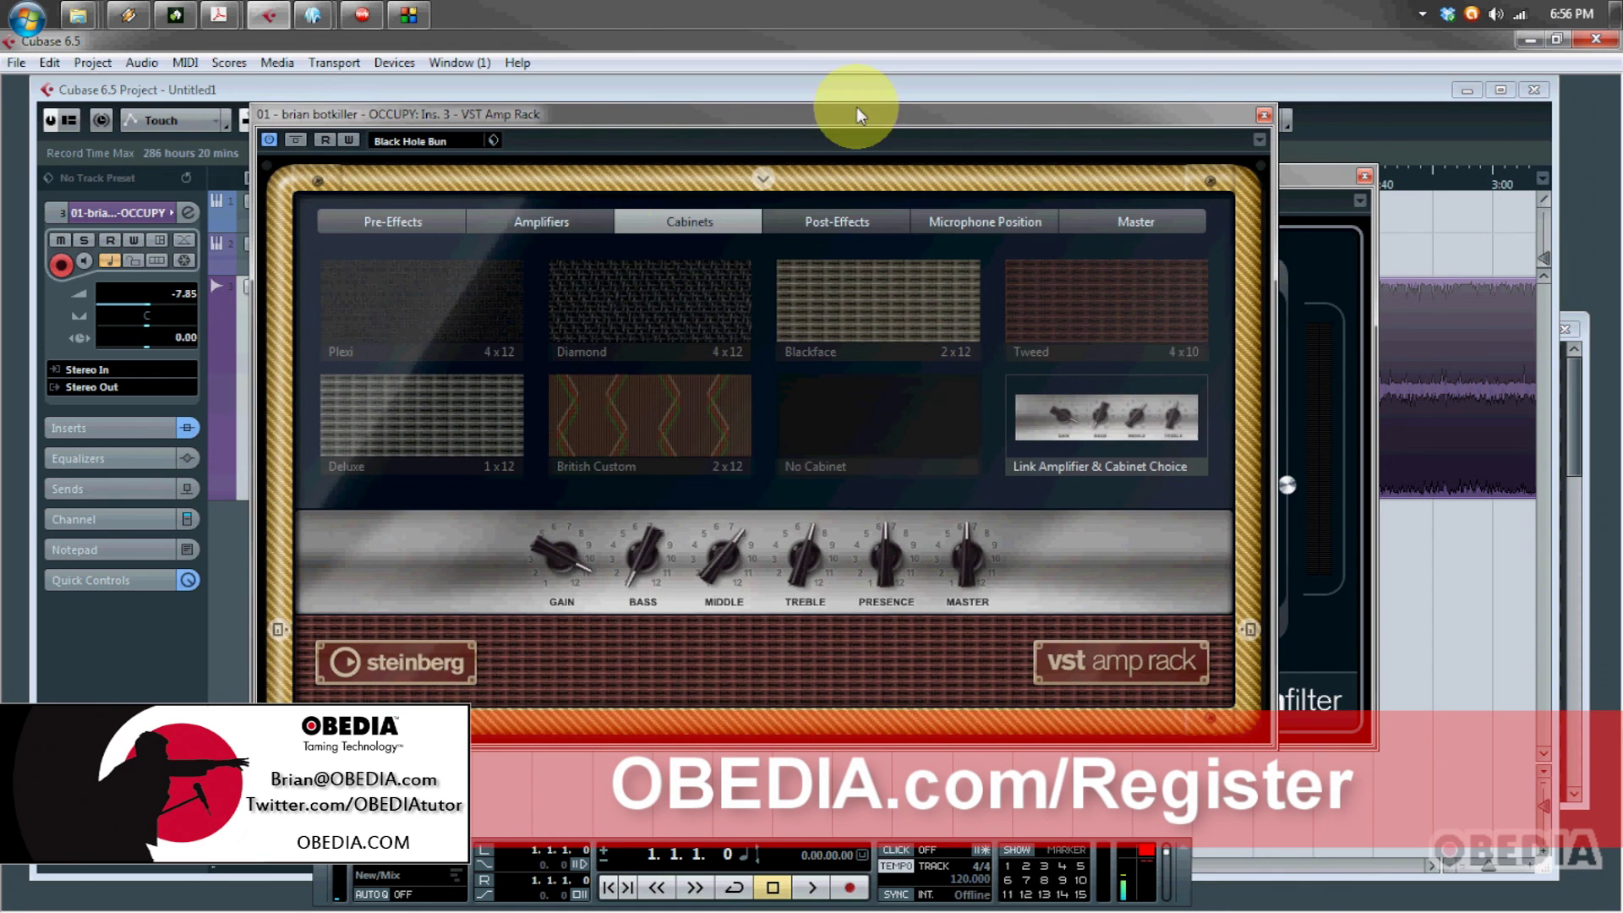
drag(846, 111, 1159, 113)
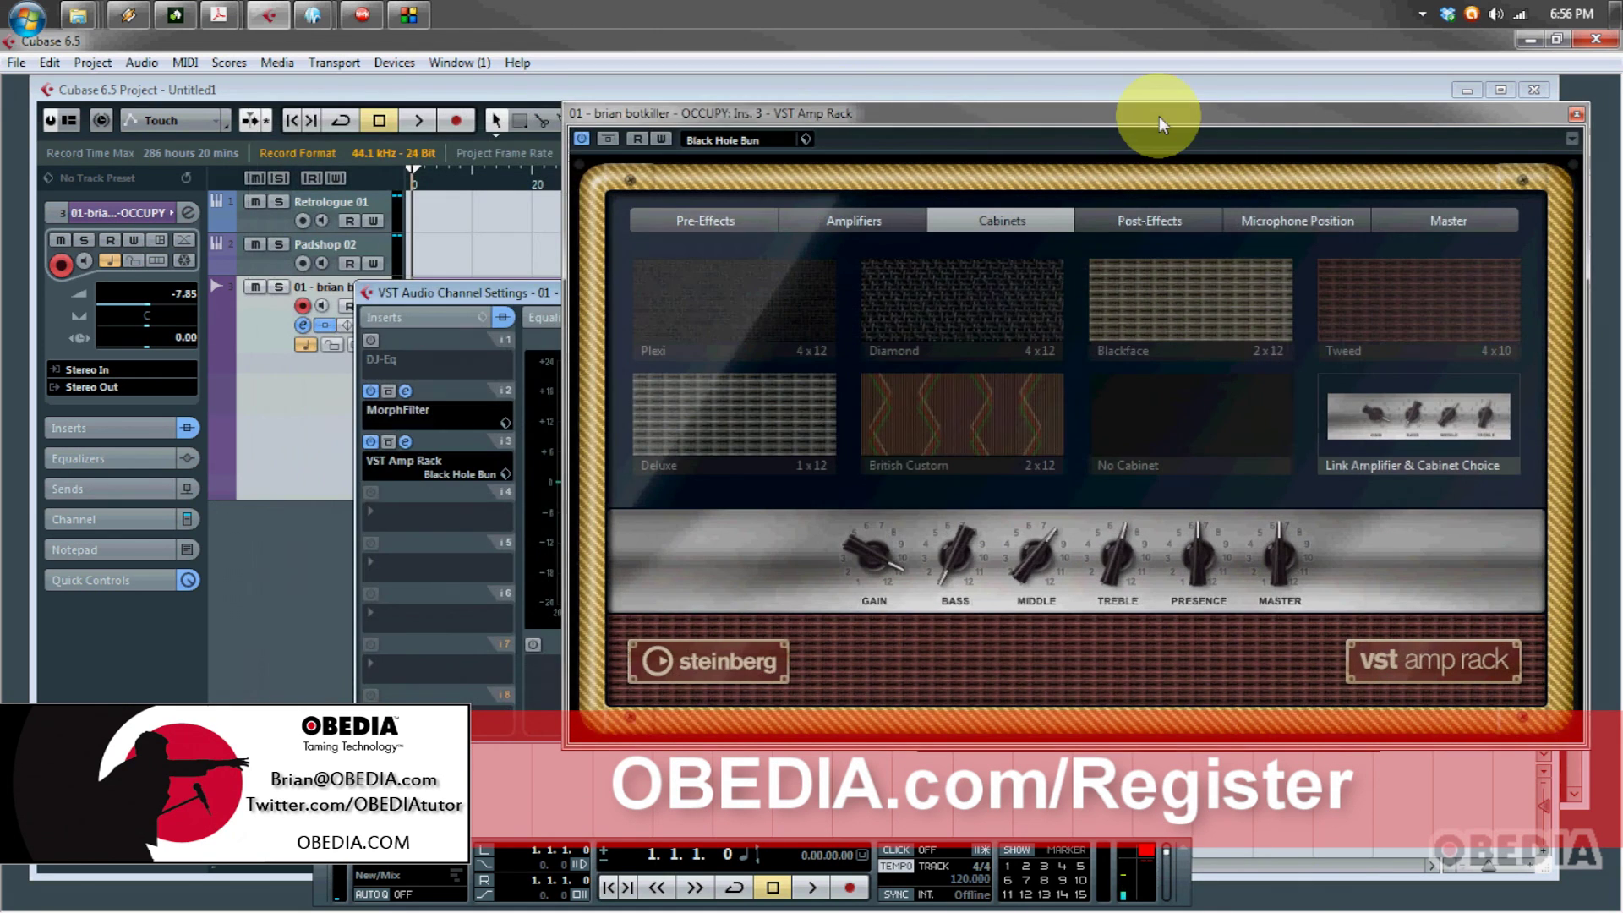
click(441, 354)
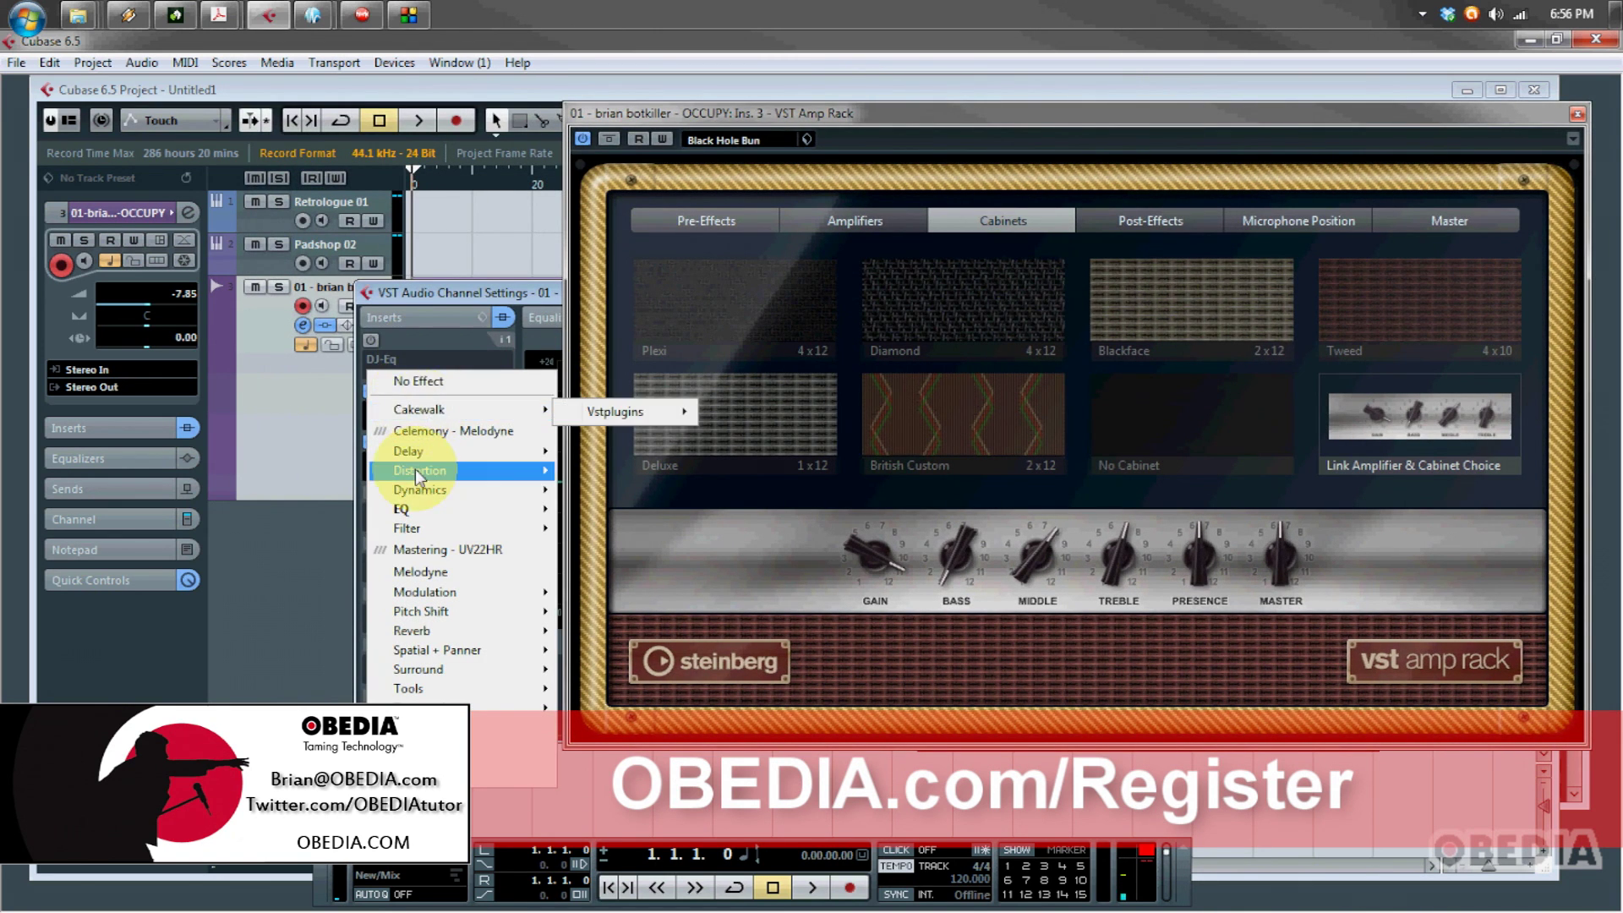